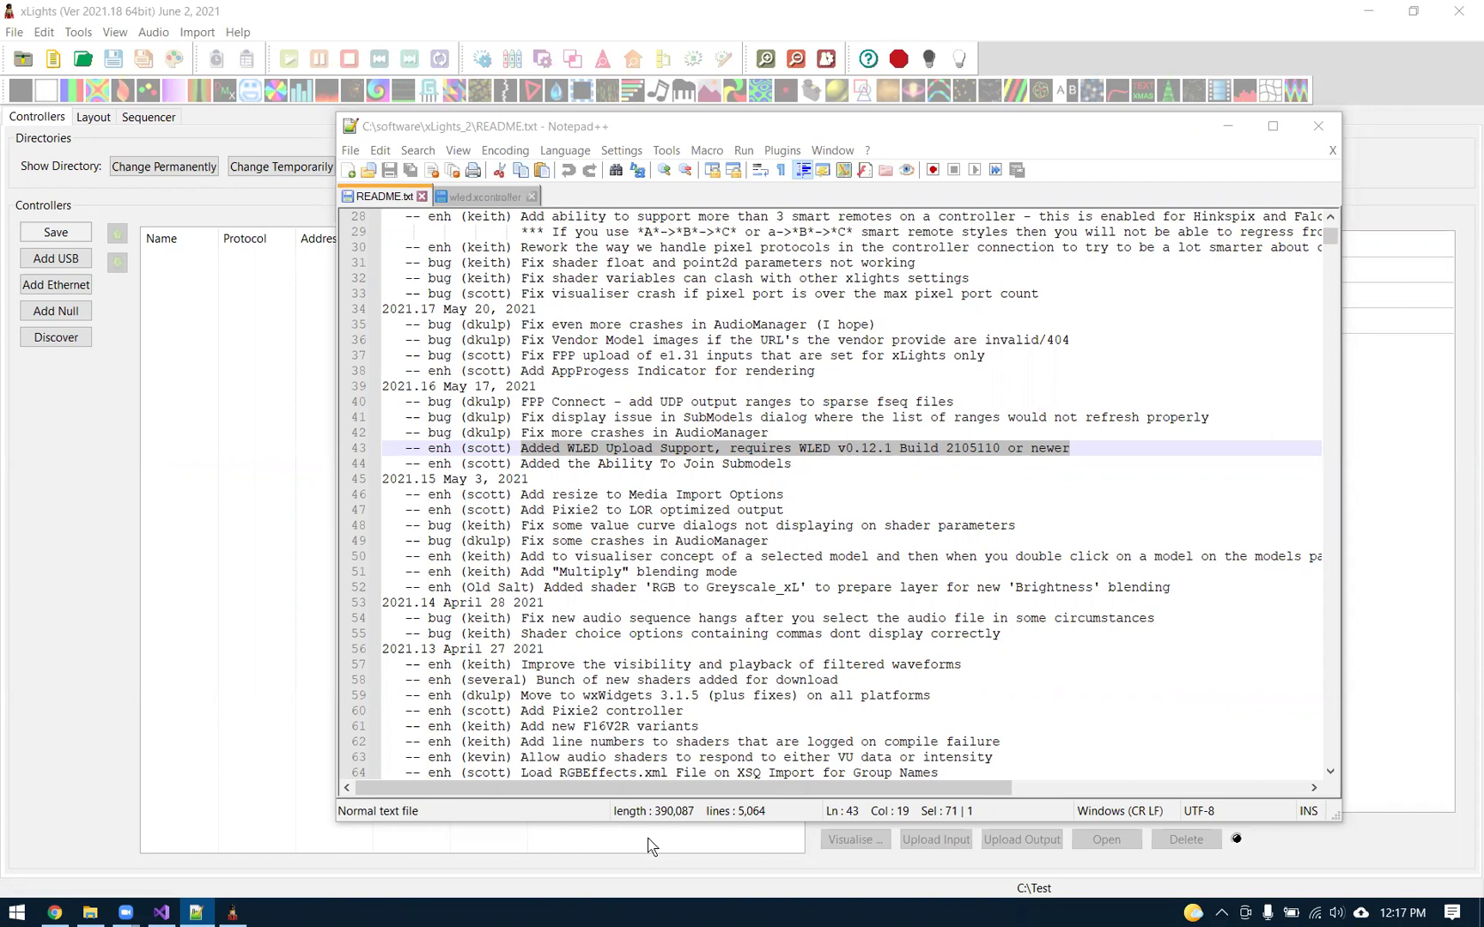
click(55, 912)
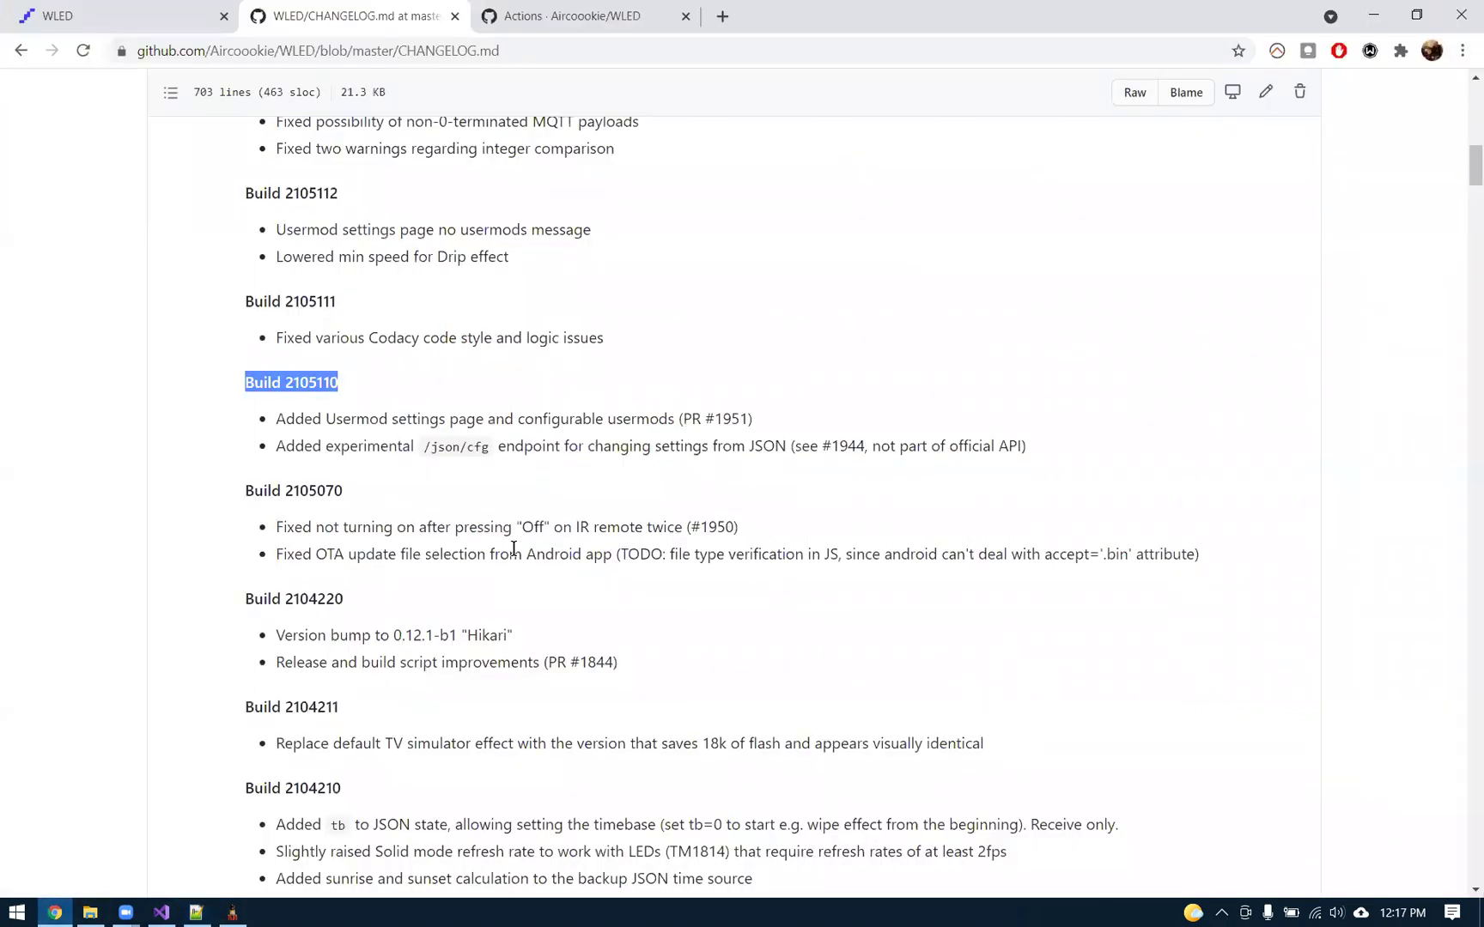
scroll(513, 548, up, 1)
scroll(635, 543, up, 1)
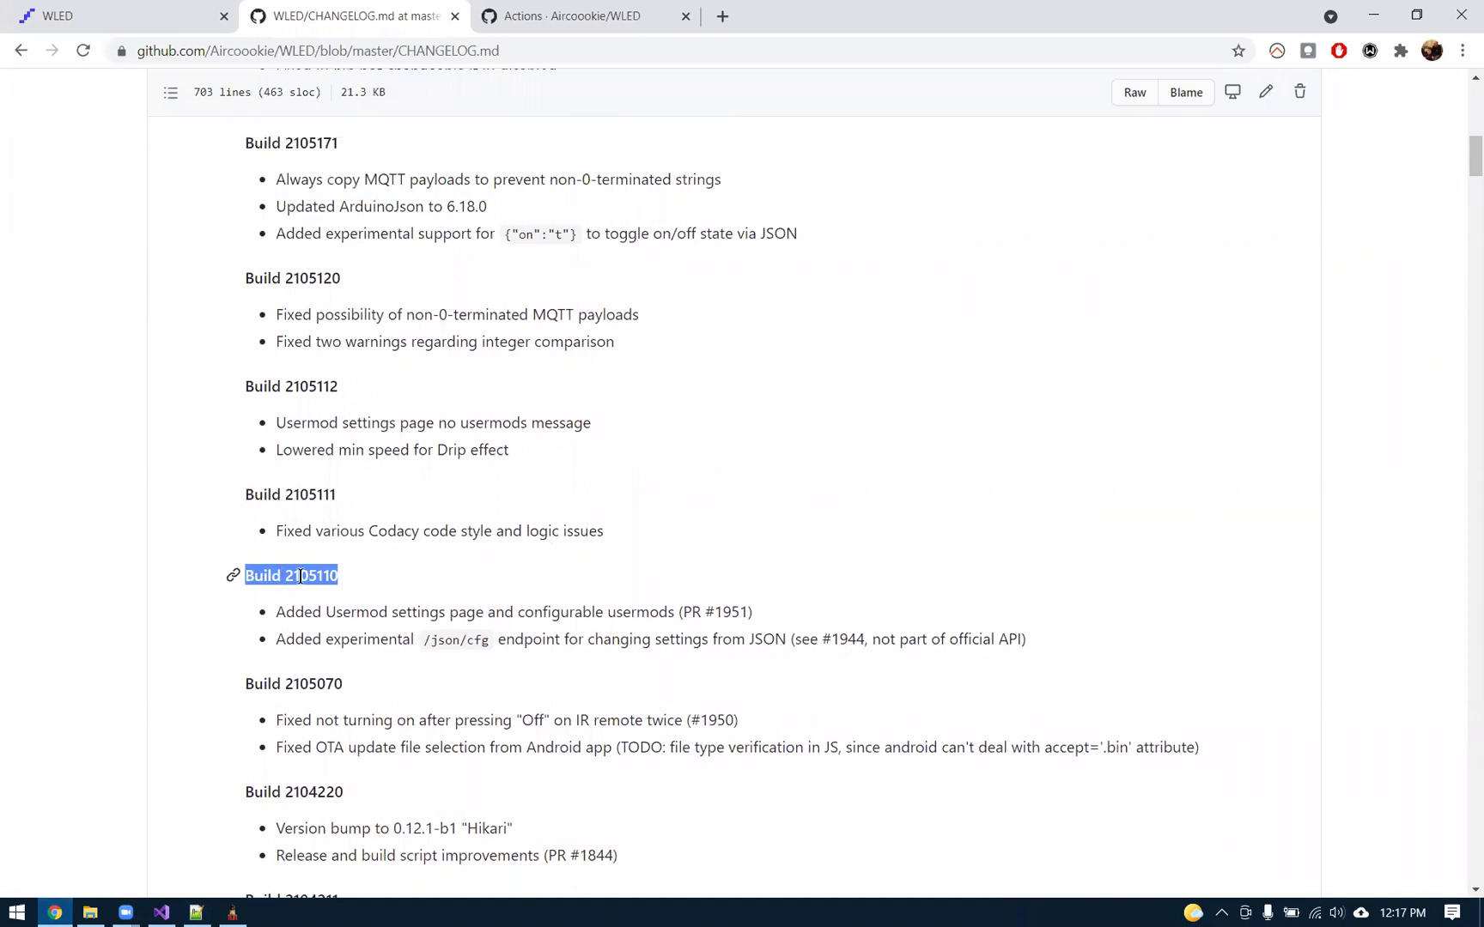
scroll(313, 578, up, 2)
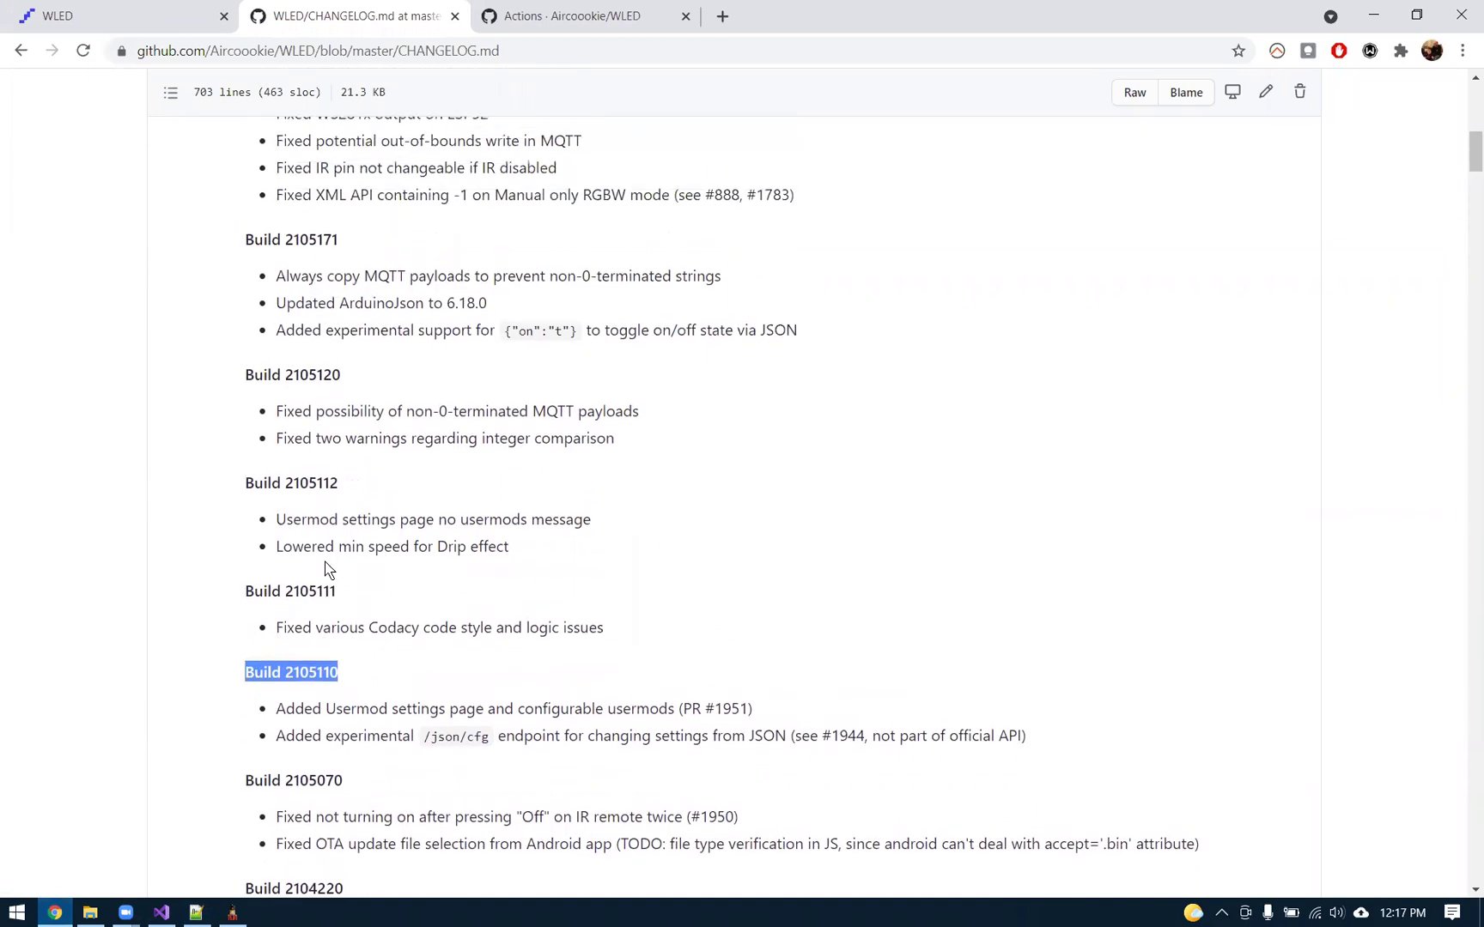
scroll(352, 485, up, 1)
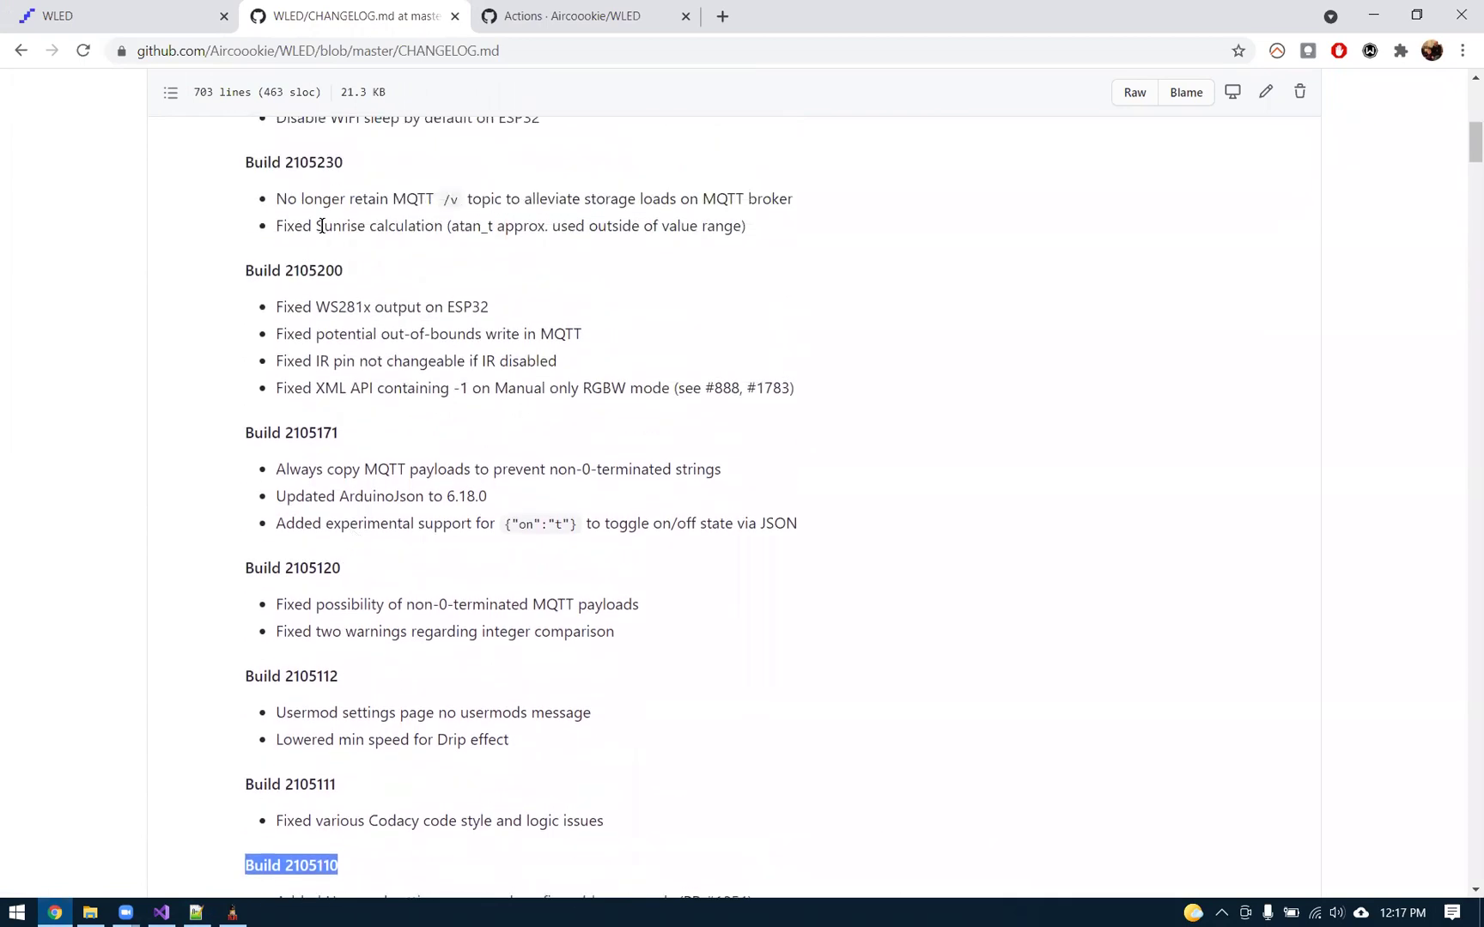
scroll(579, 412, down, 4)
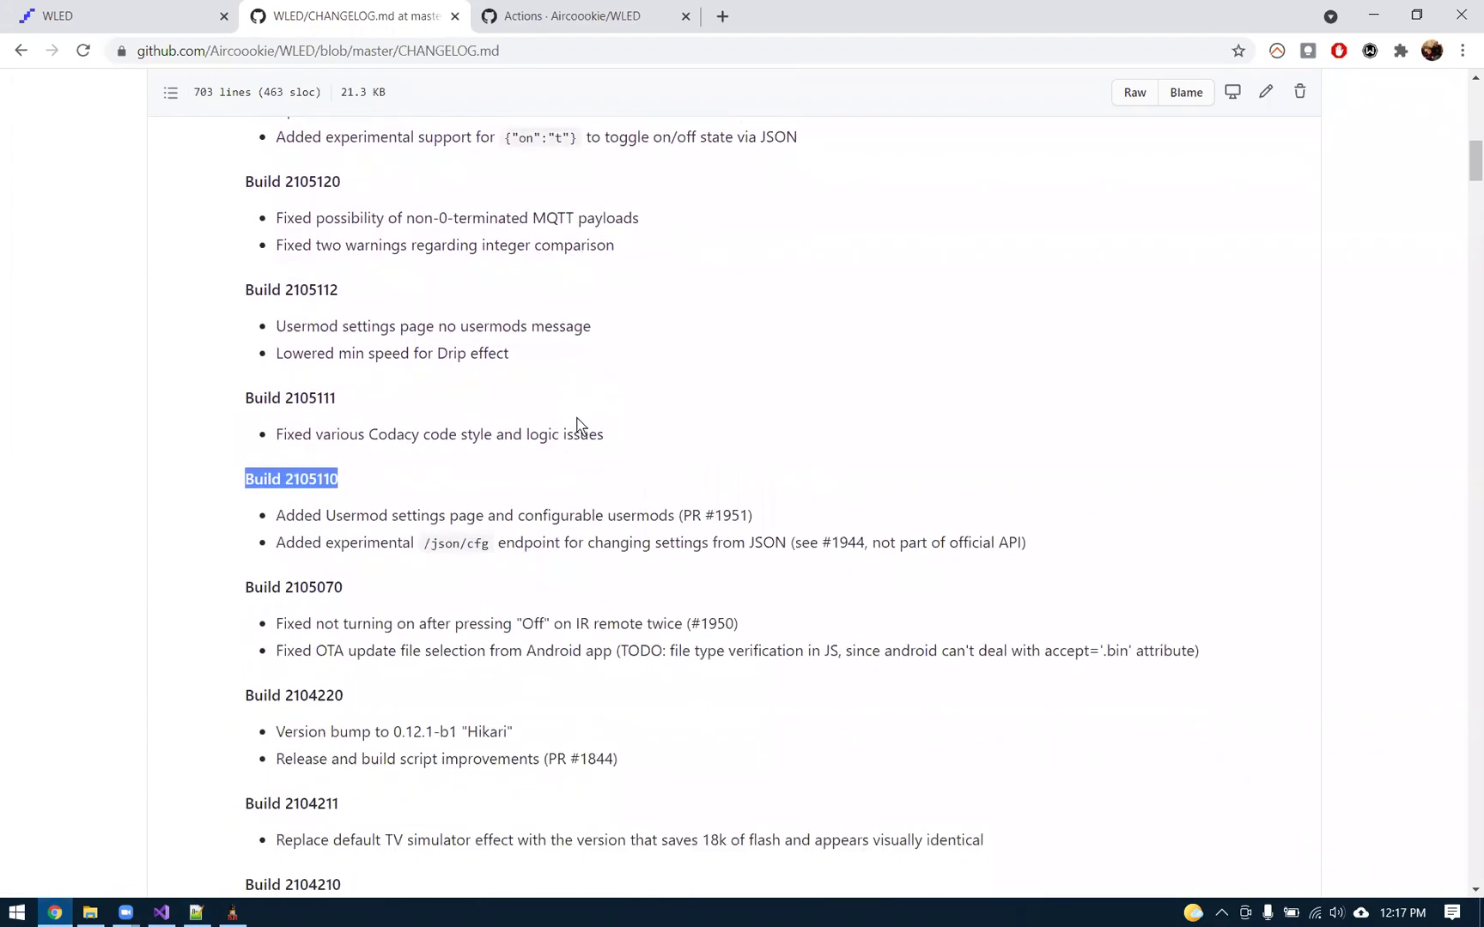
scroll(584, 427, up, 4)
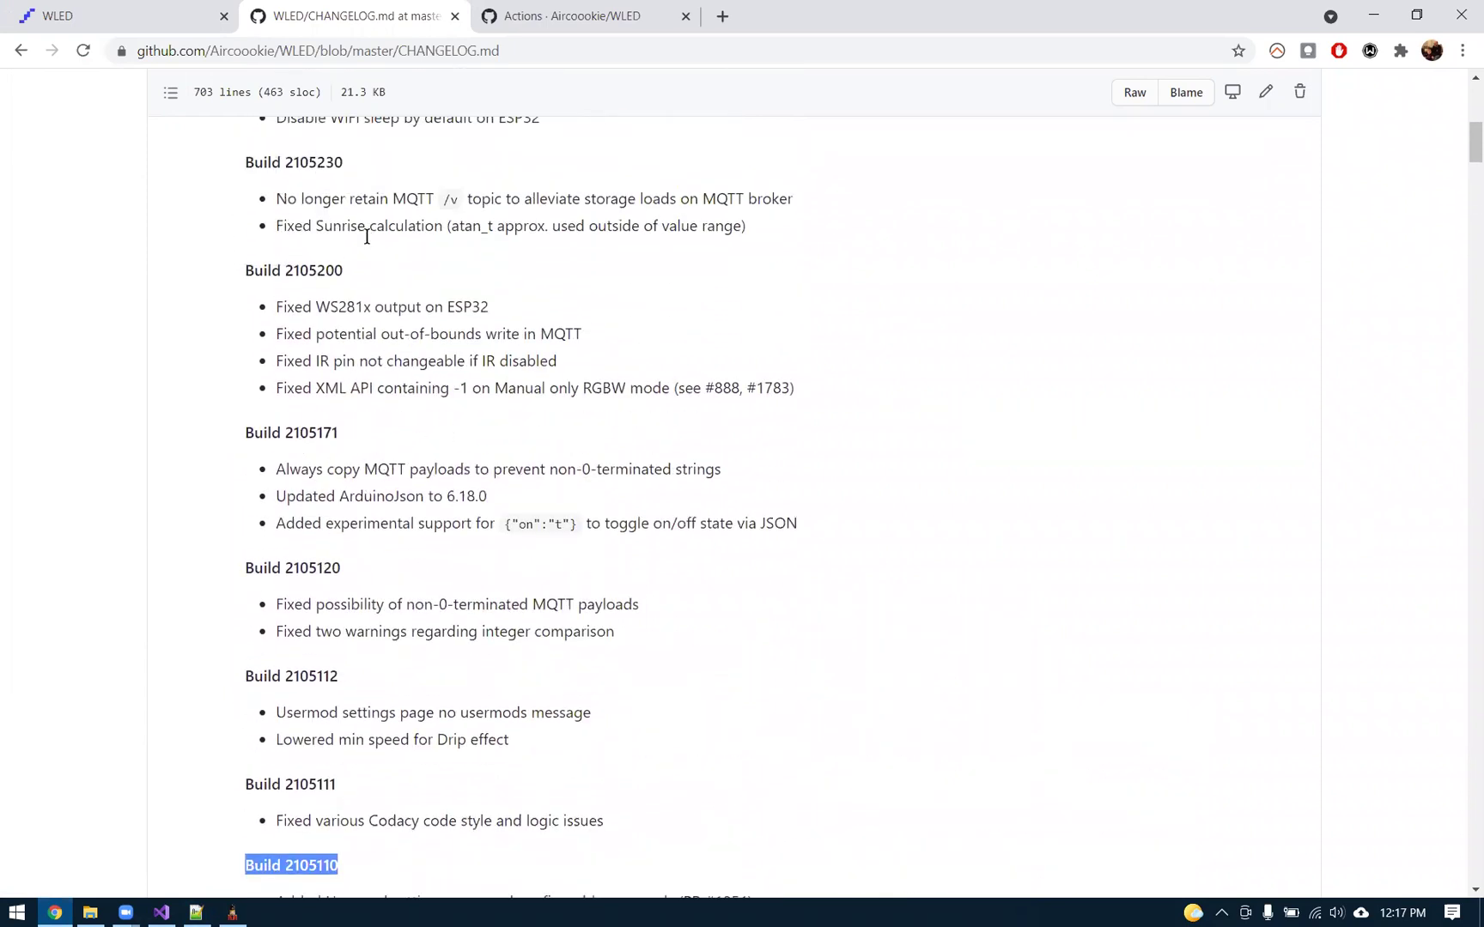
scroll(340, 265, down, 2)
scroll(537, 155, down, 1)
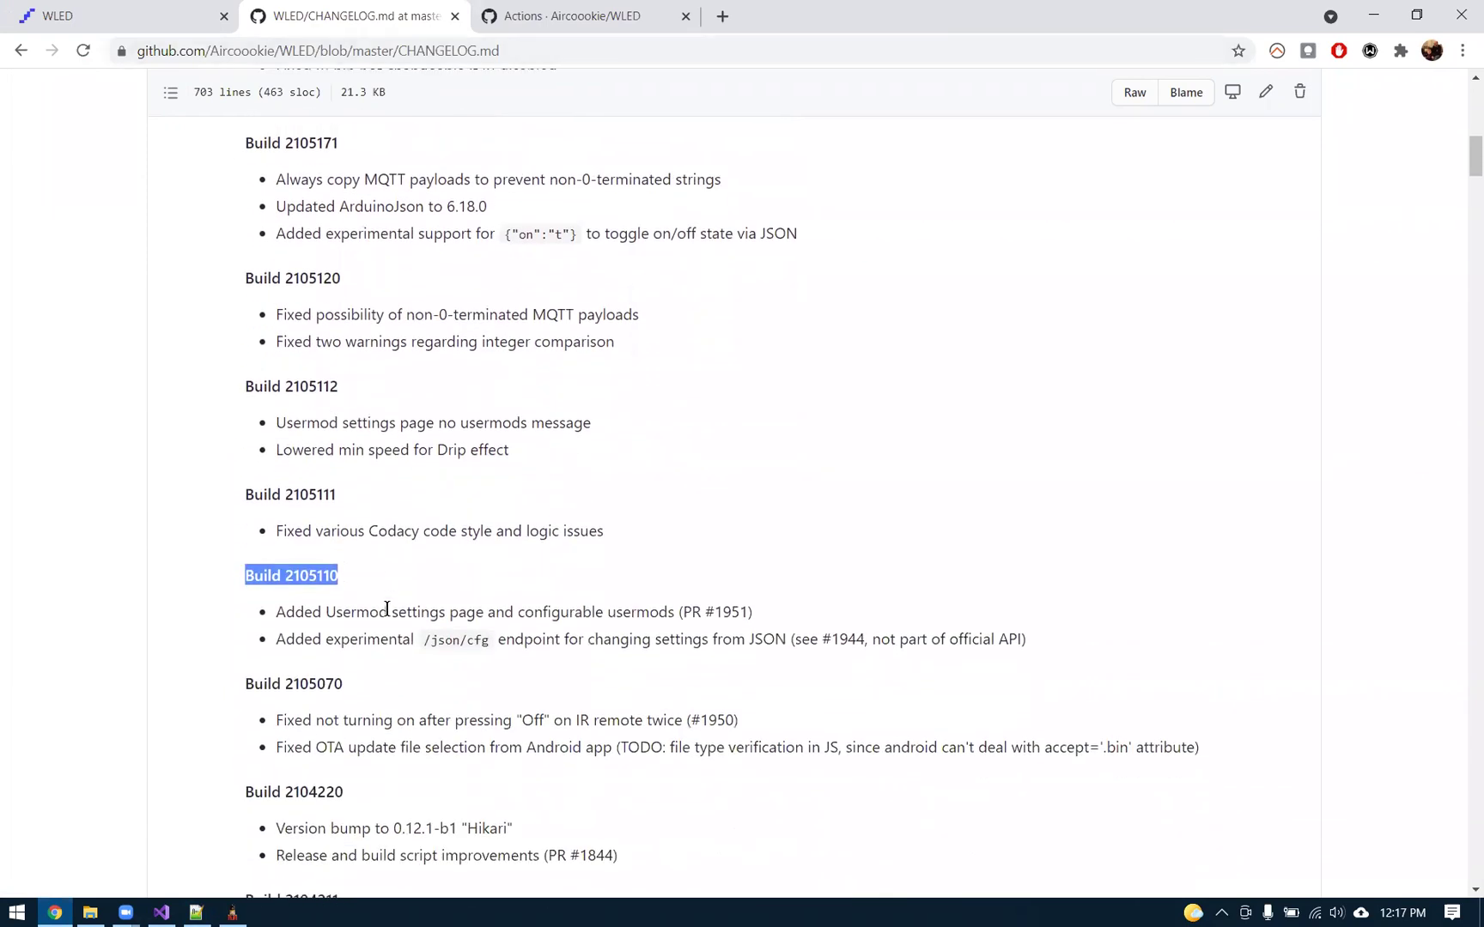
Open run #336 of the PlatformIO CI workflow in GitHub Actions.
click(573, 16)
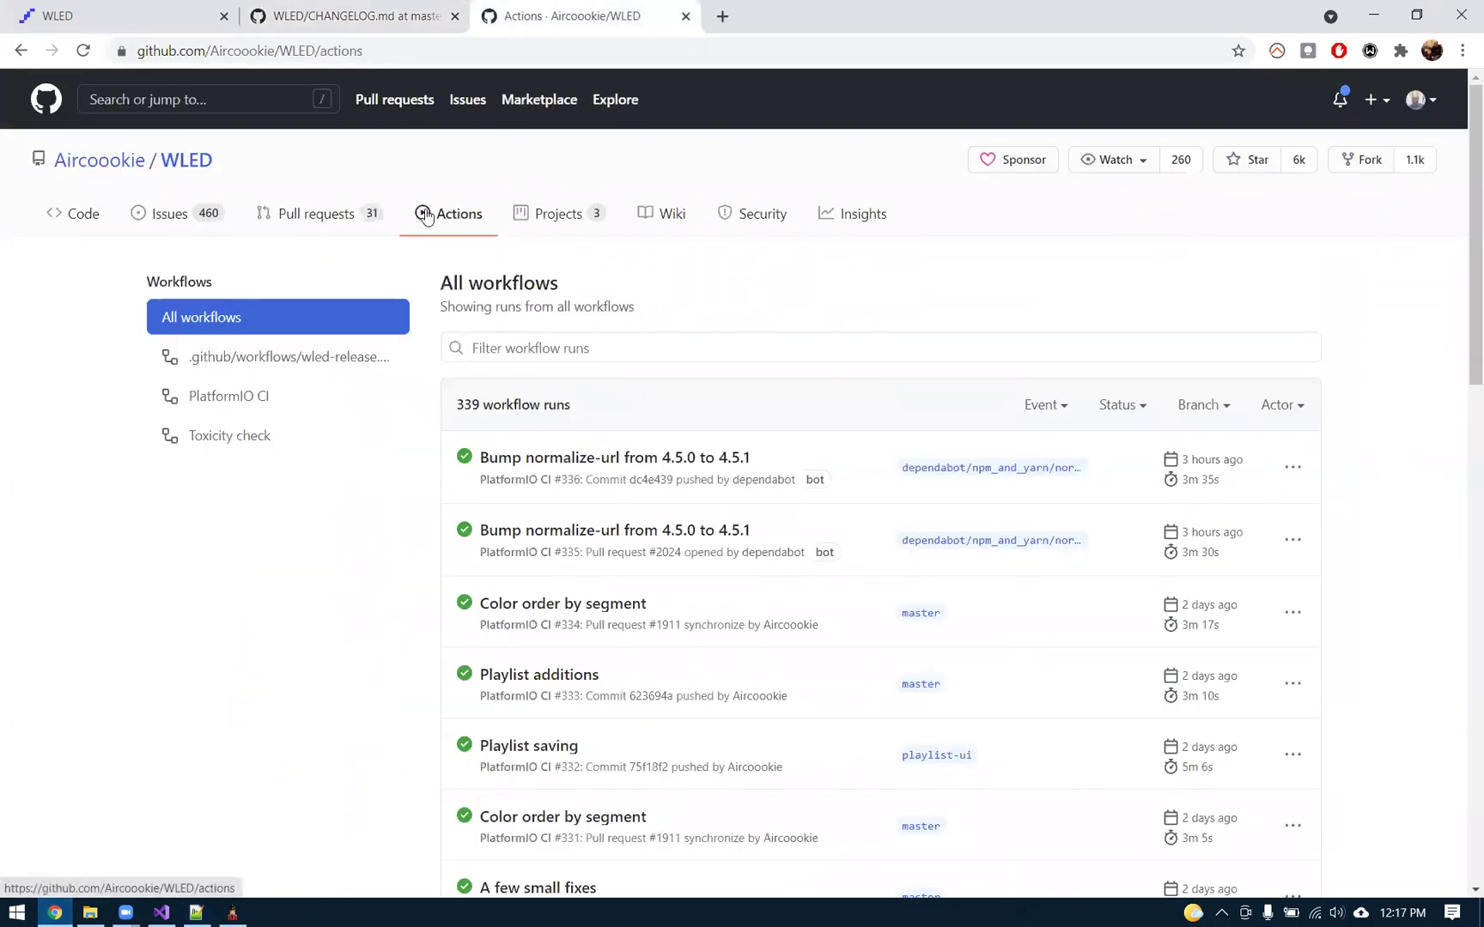
click(237, 411)
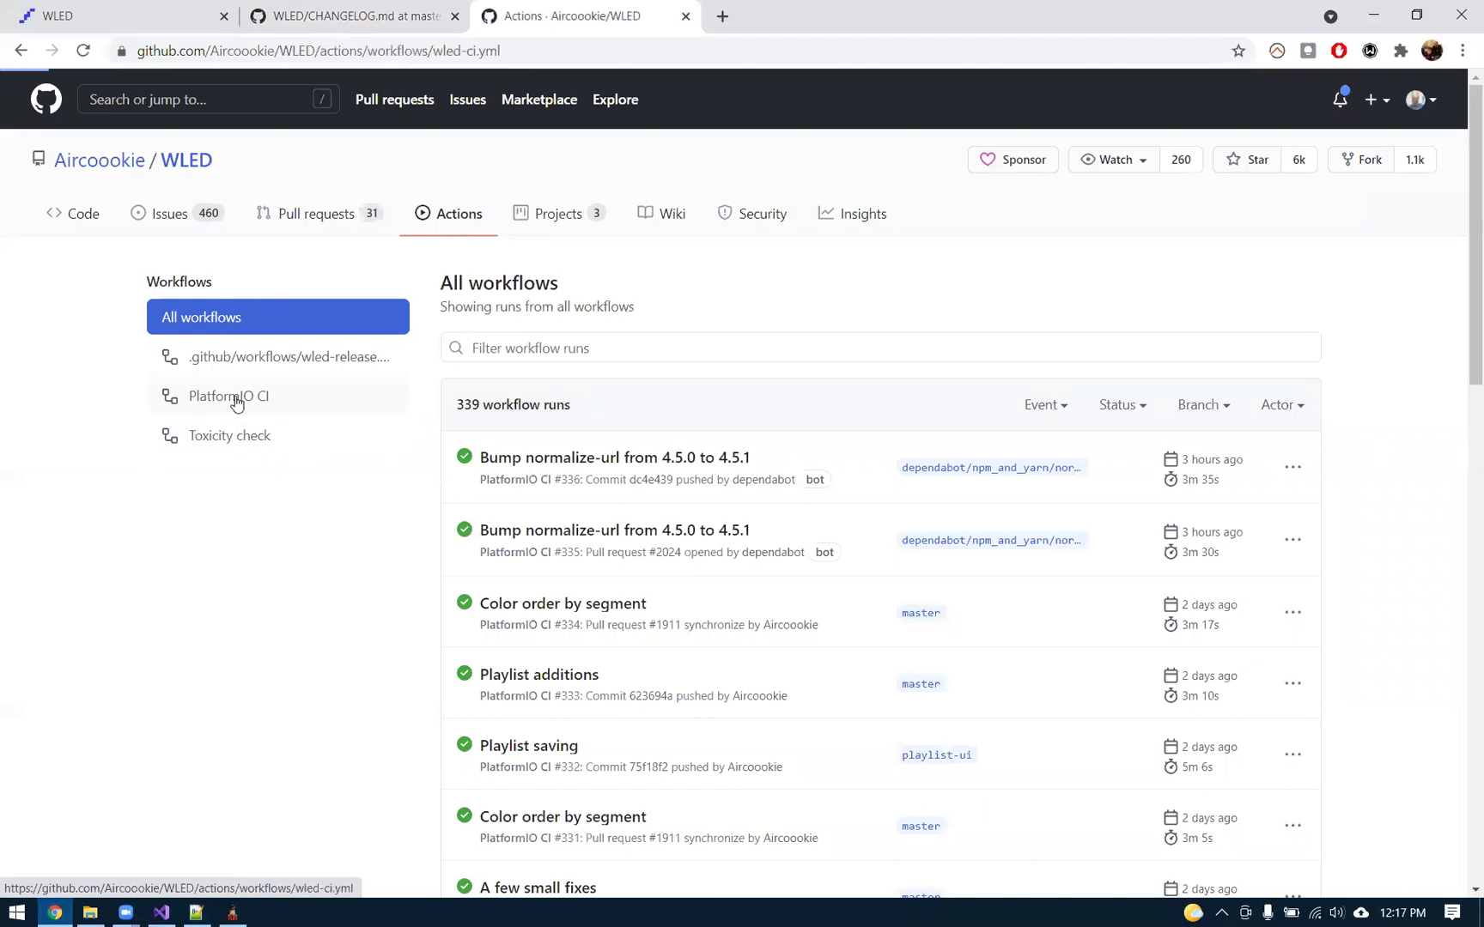
click(634, 456)
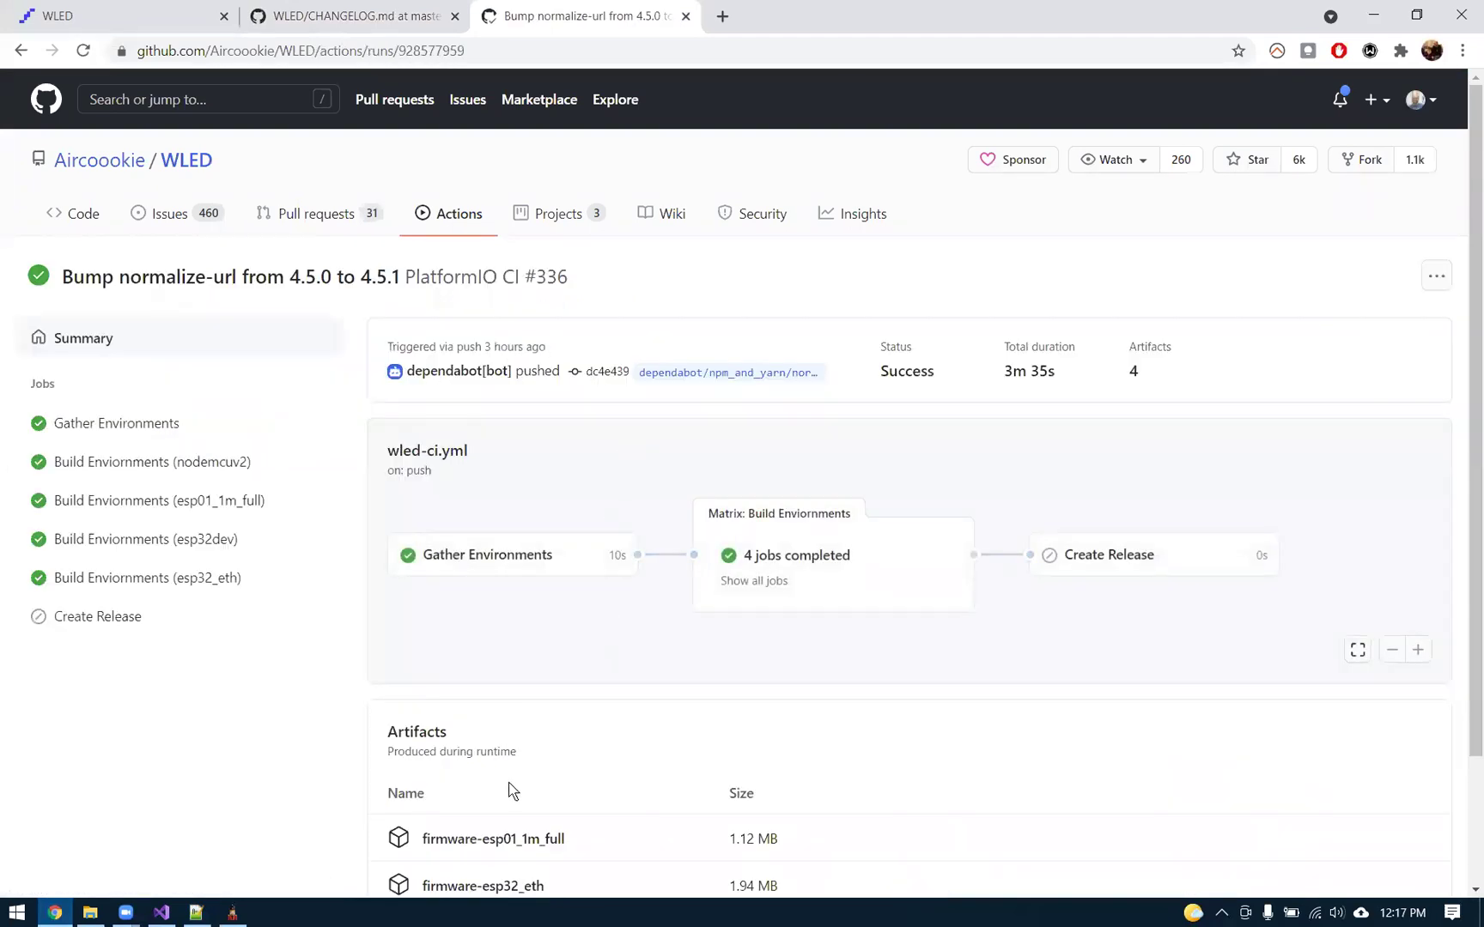
Check the run's four firmware artifacts, then go back to the WLED changelog and xLights.
scroll(507, 788, down, 2)
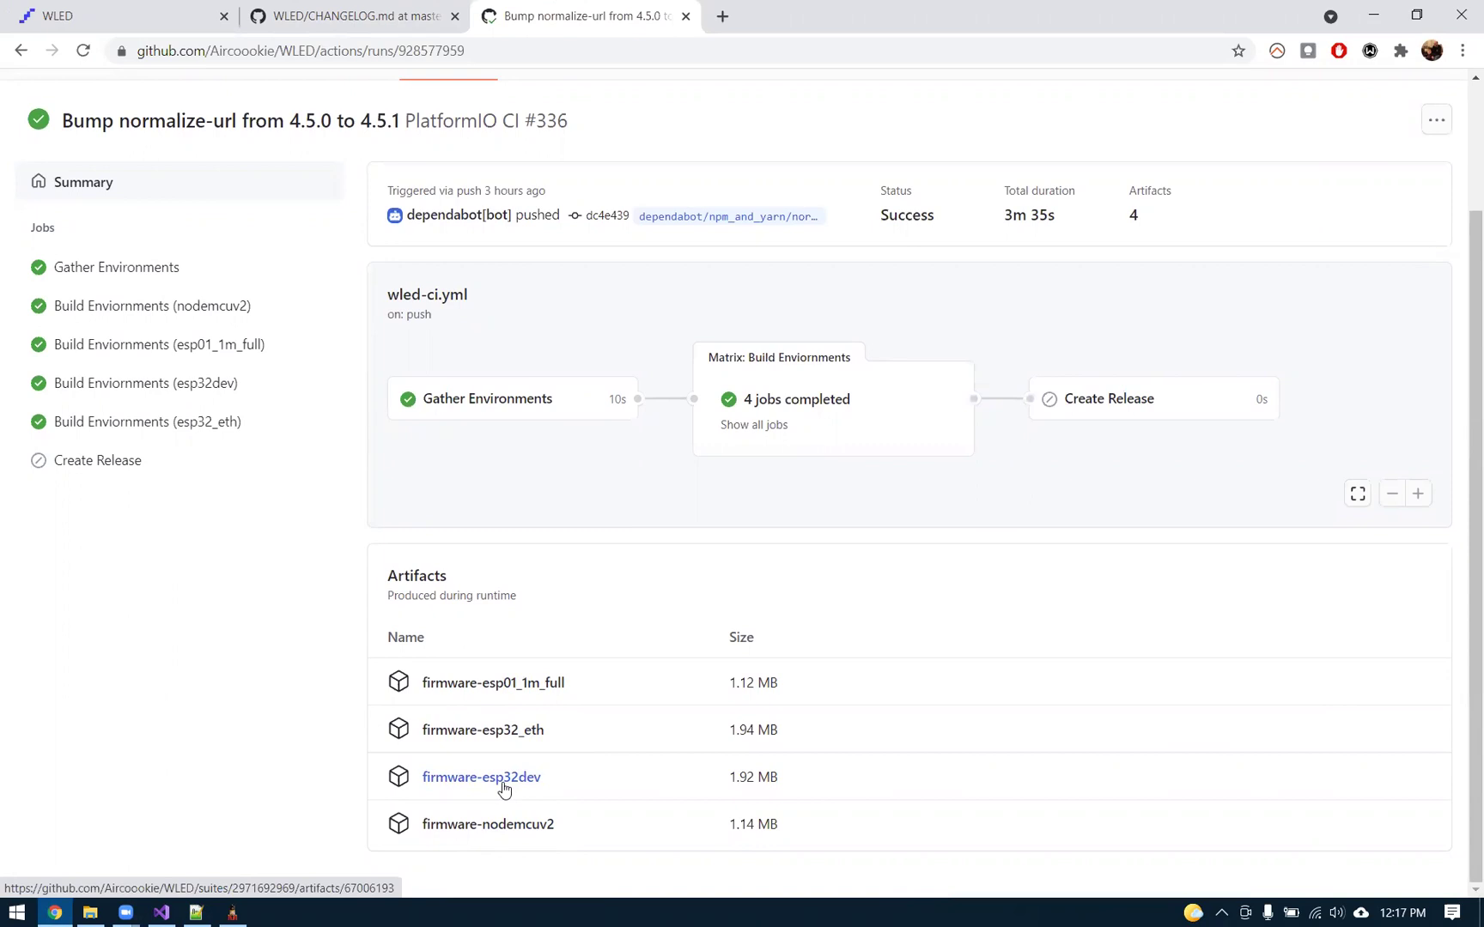
scroll(504, 789, up, 2)
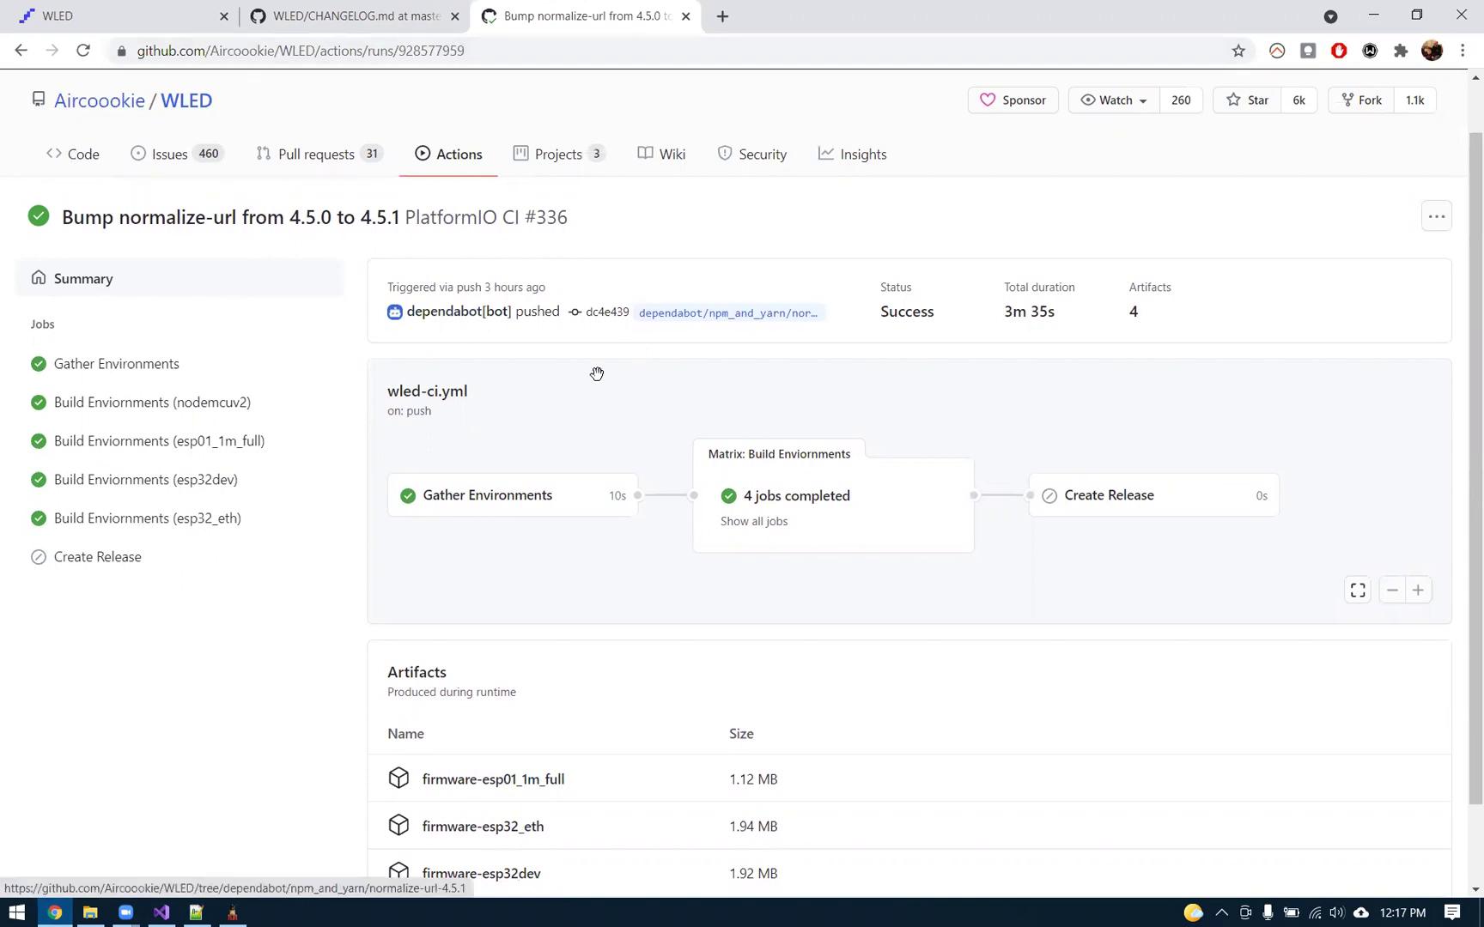
click(384, 16)
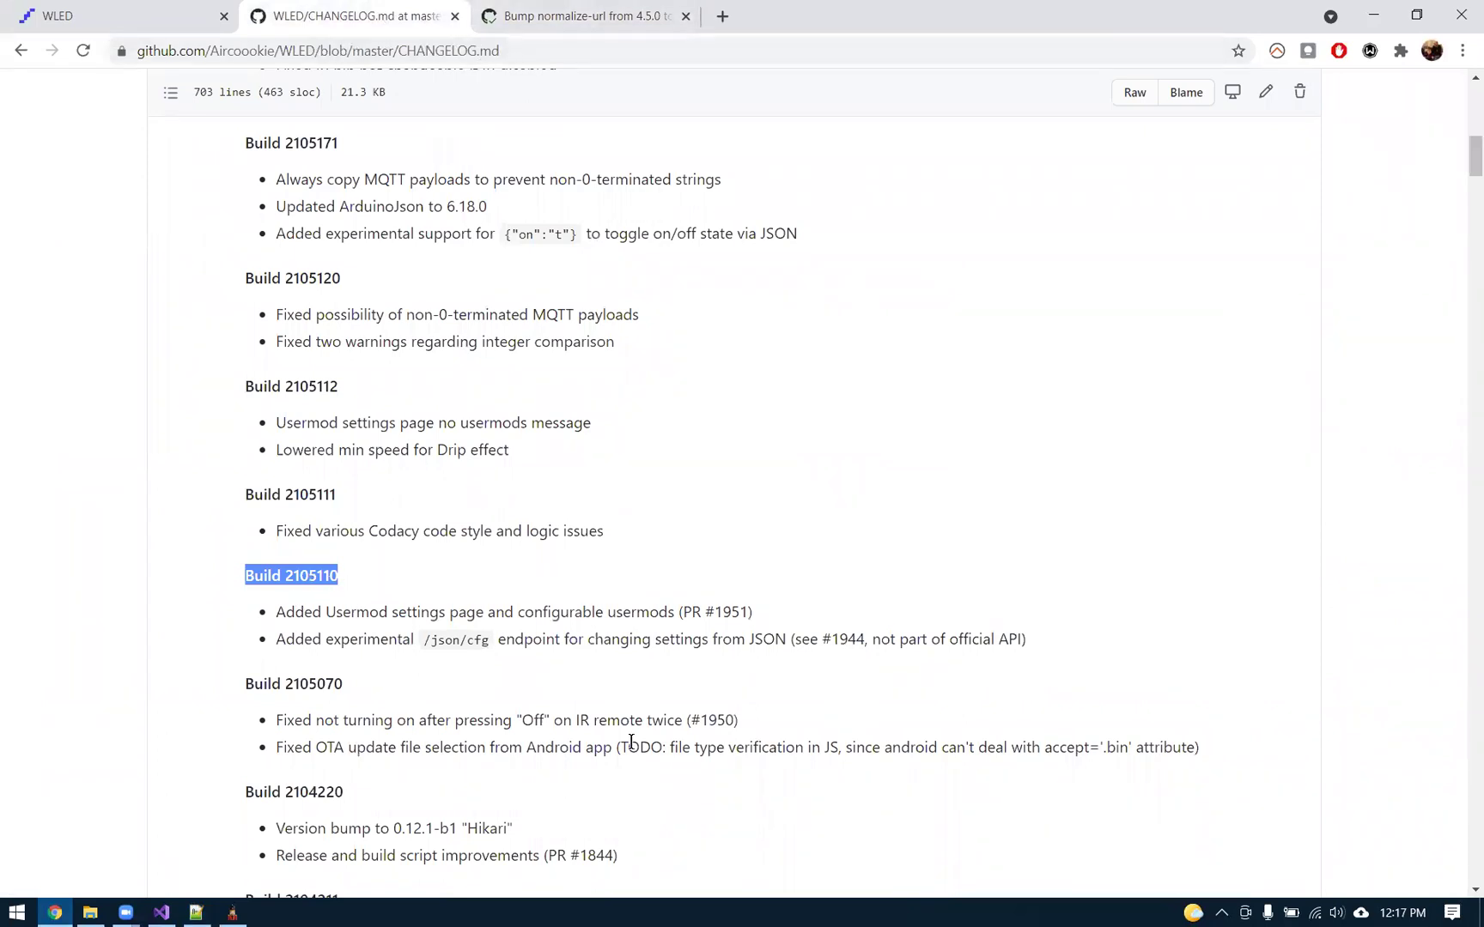
click(232, 913)
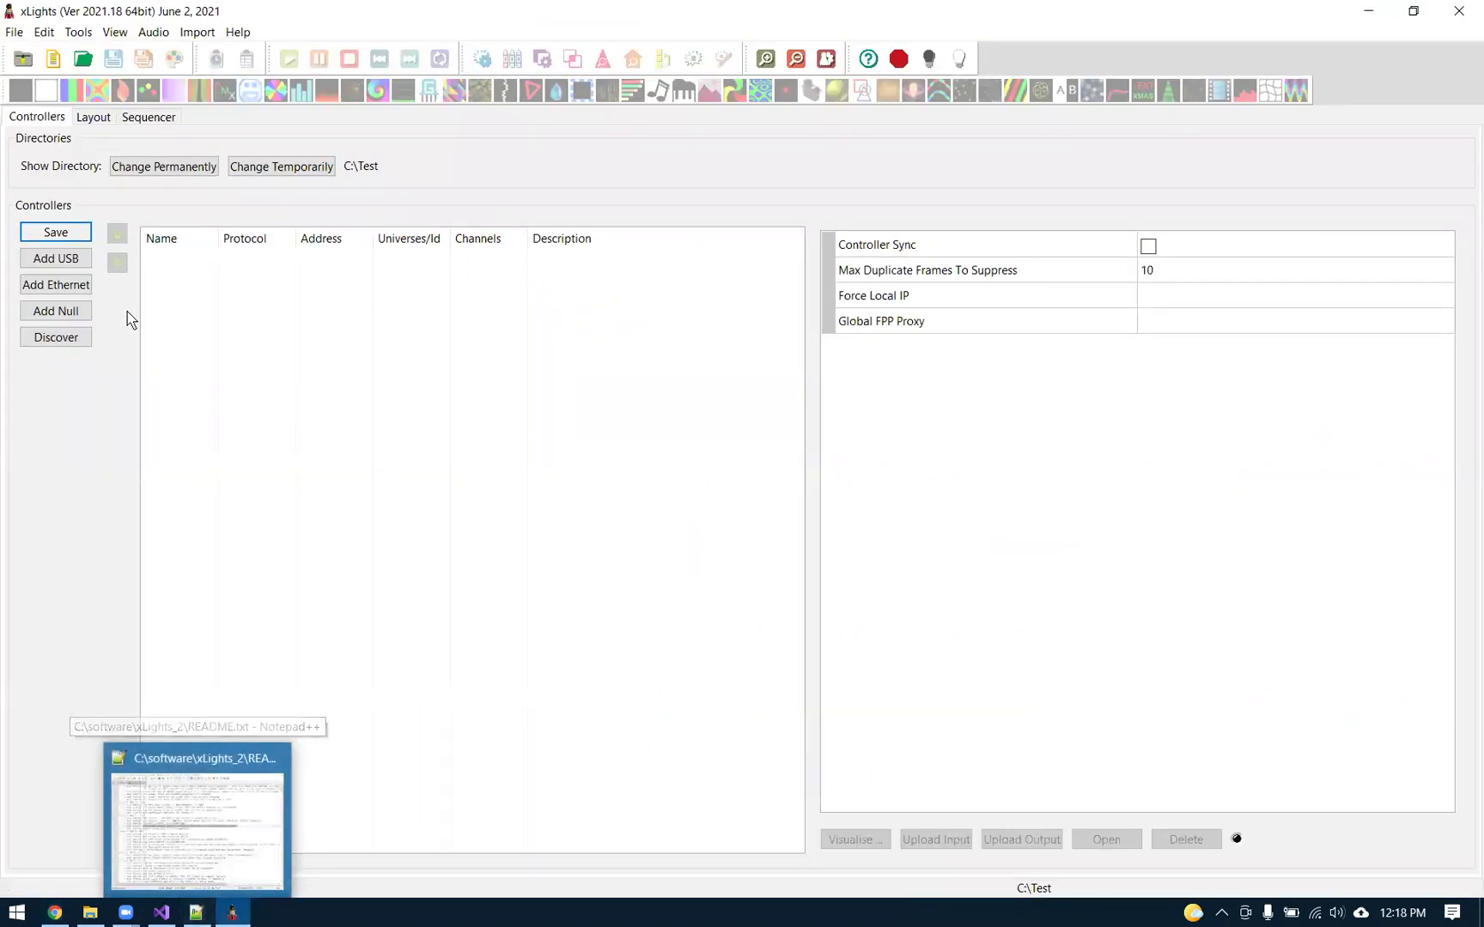
Add a new Ethernet controller with vendor WLED and bring up its model choices.
click(53, 292)
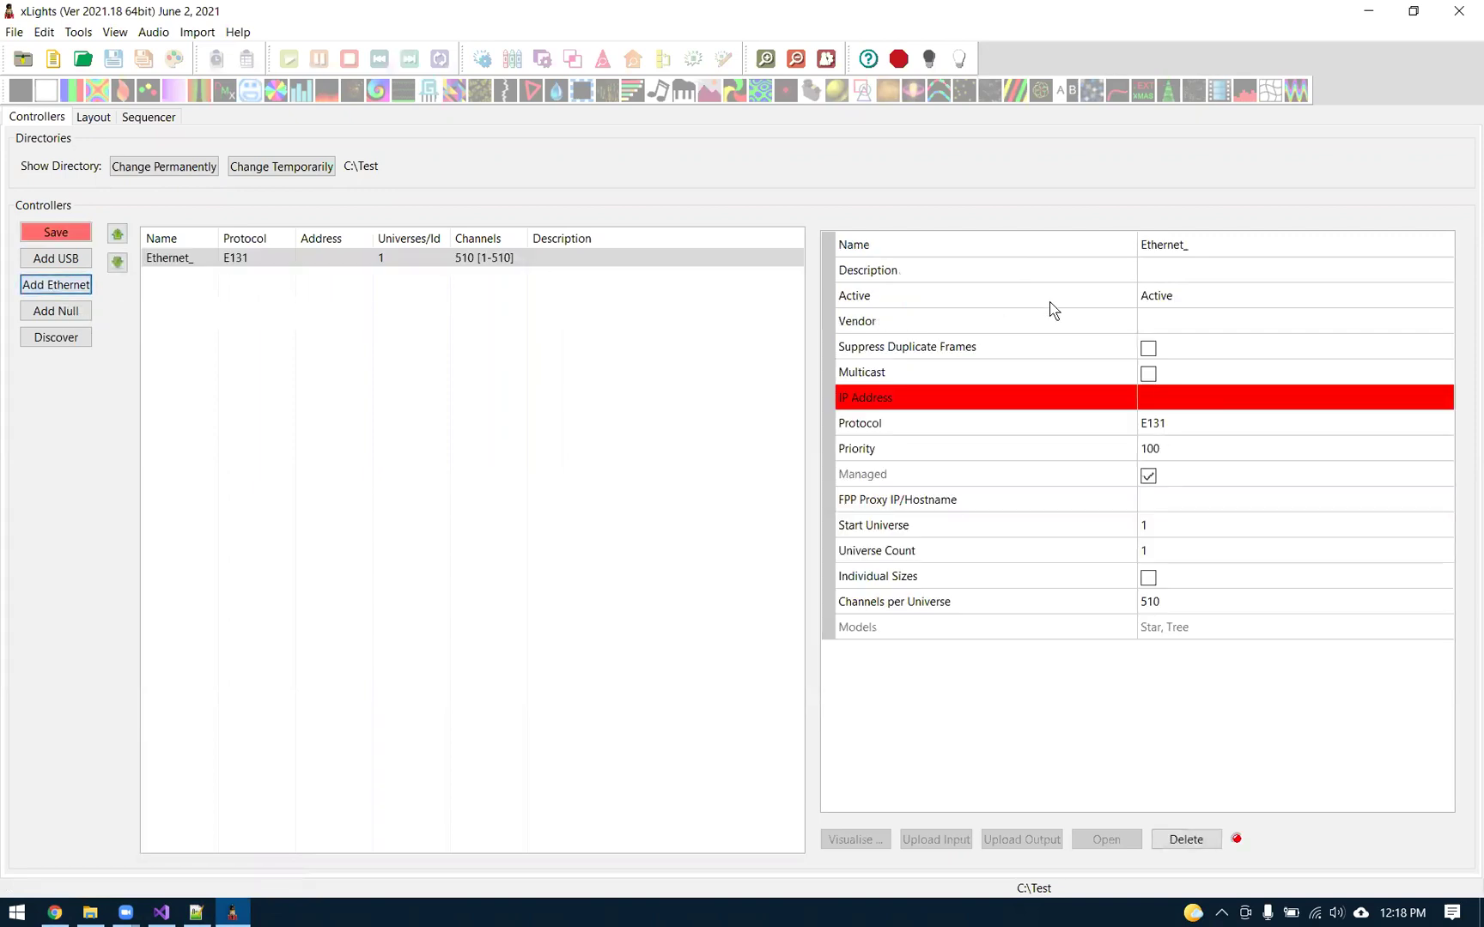
click(1173, 323)
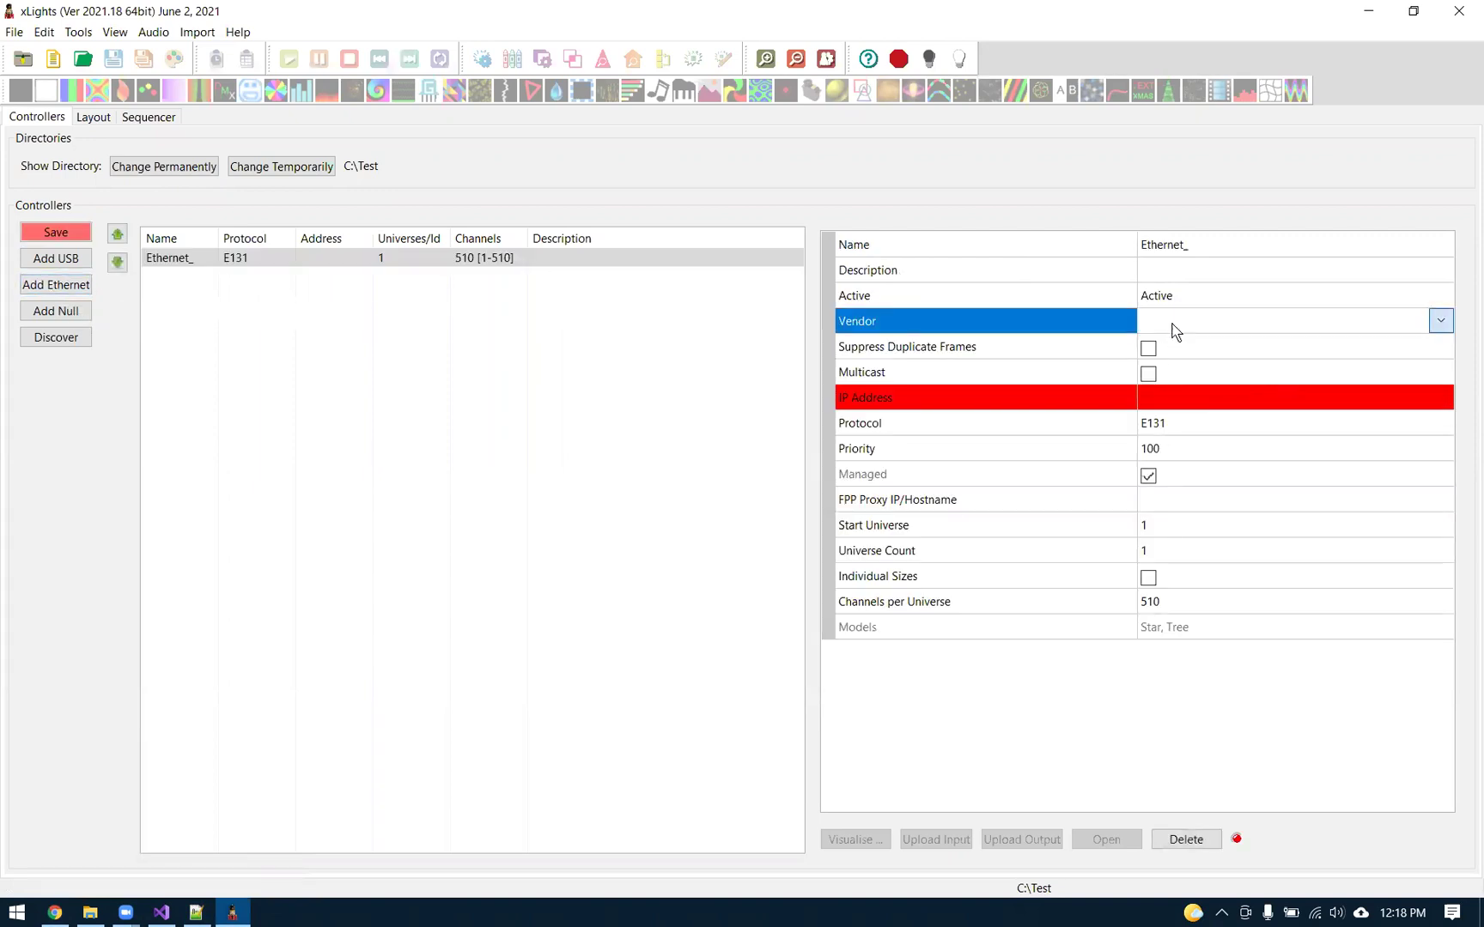
click(1175, 325)
scroll(1212, 608, down, 1)
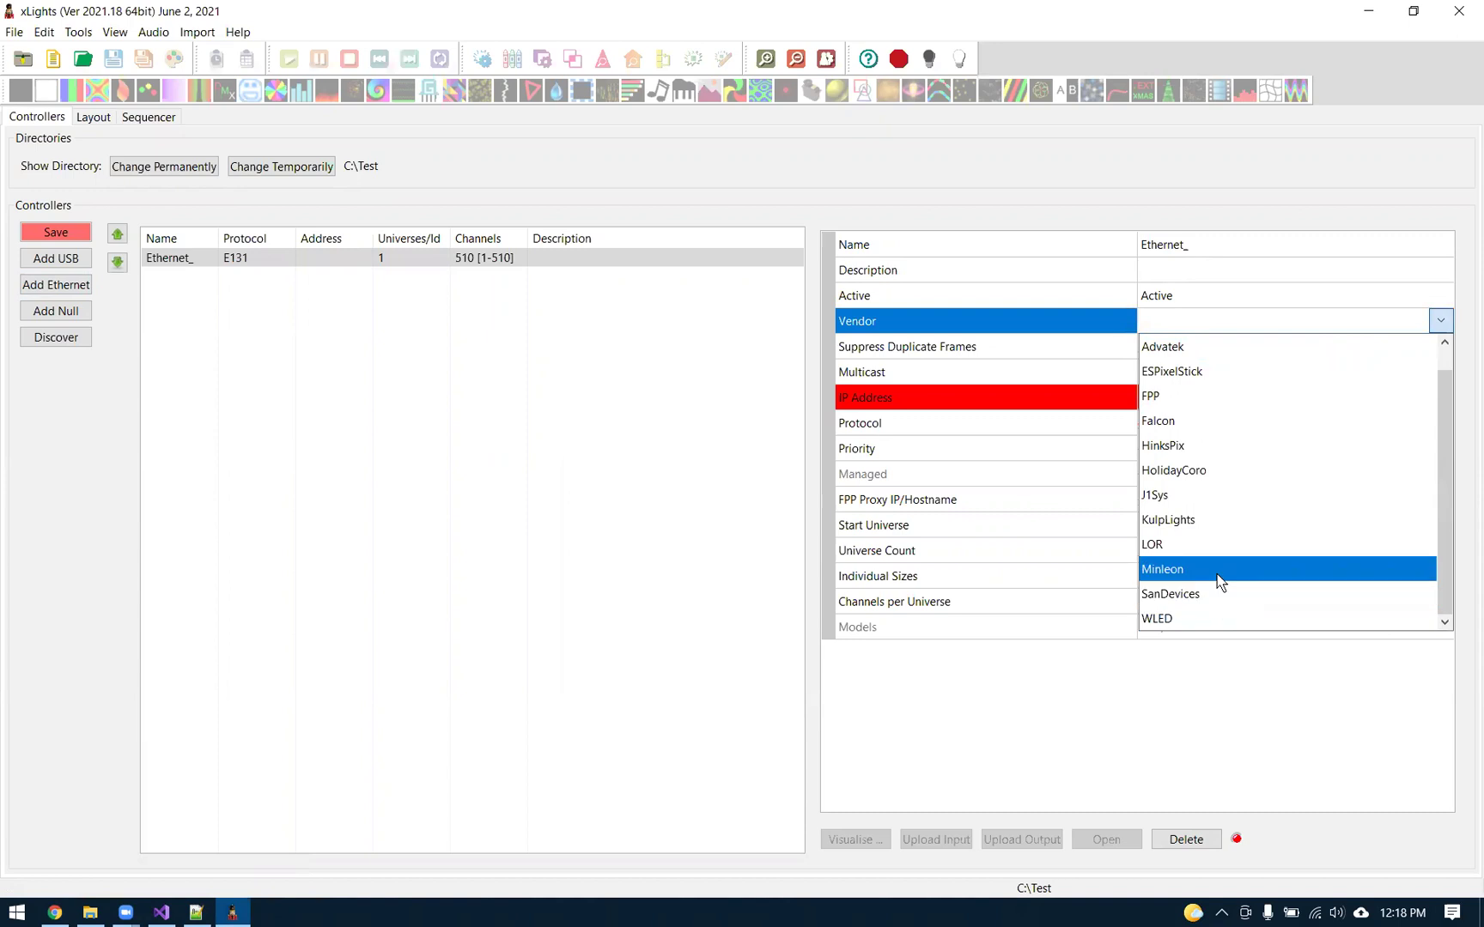
click(1175, 620)
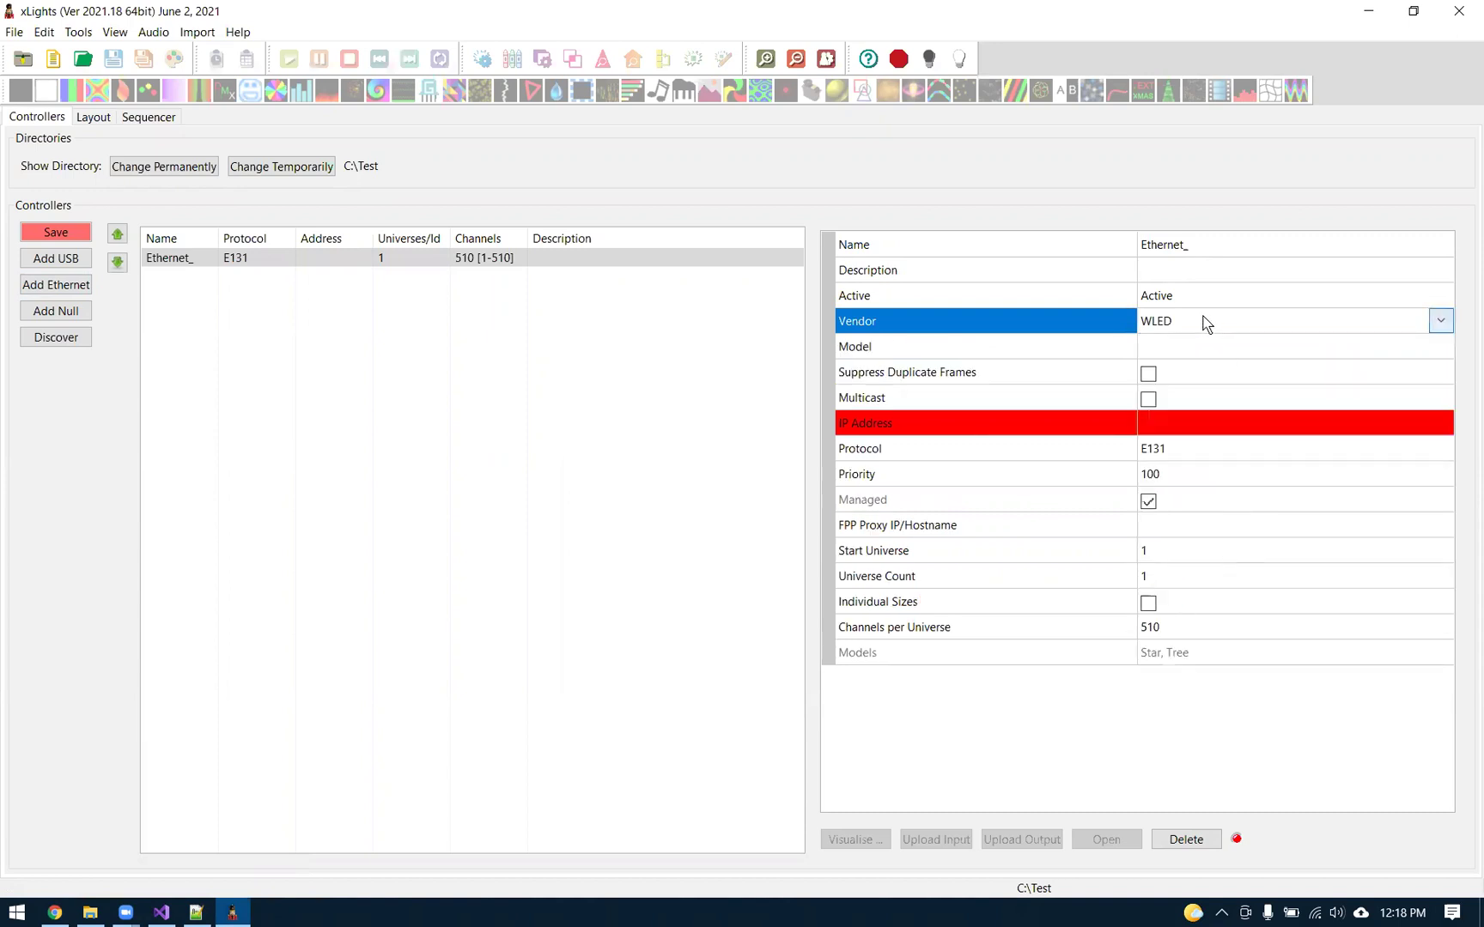
click(1201, 349)
click(1201, 348)
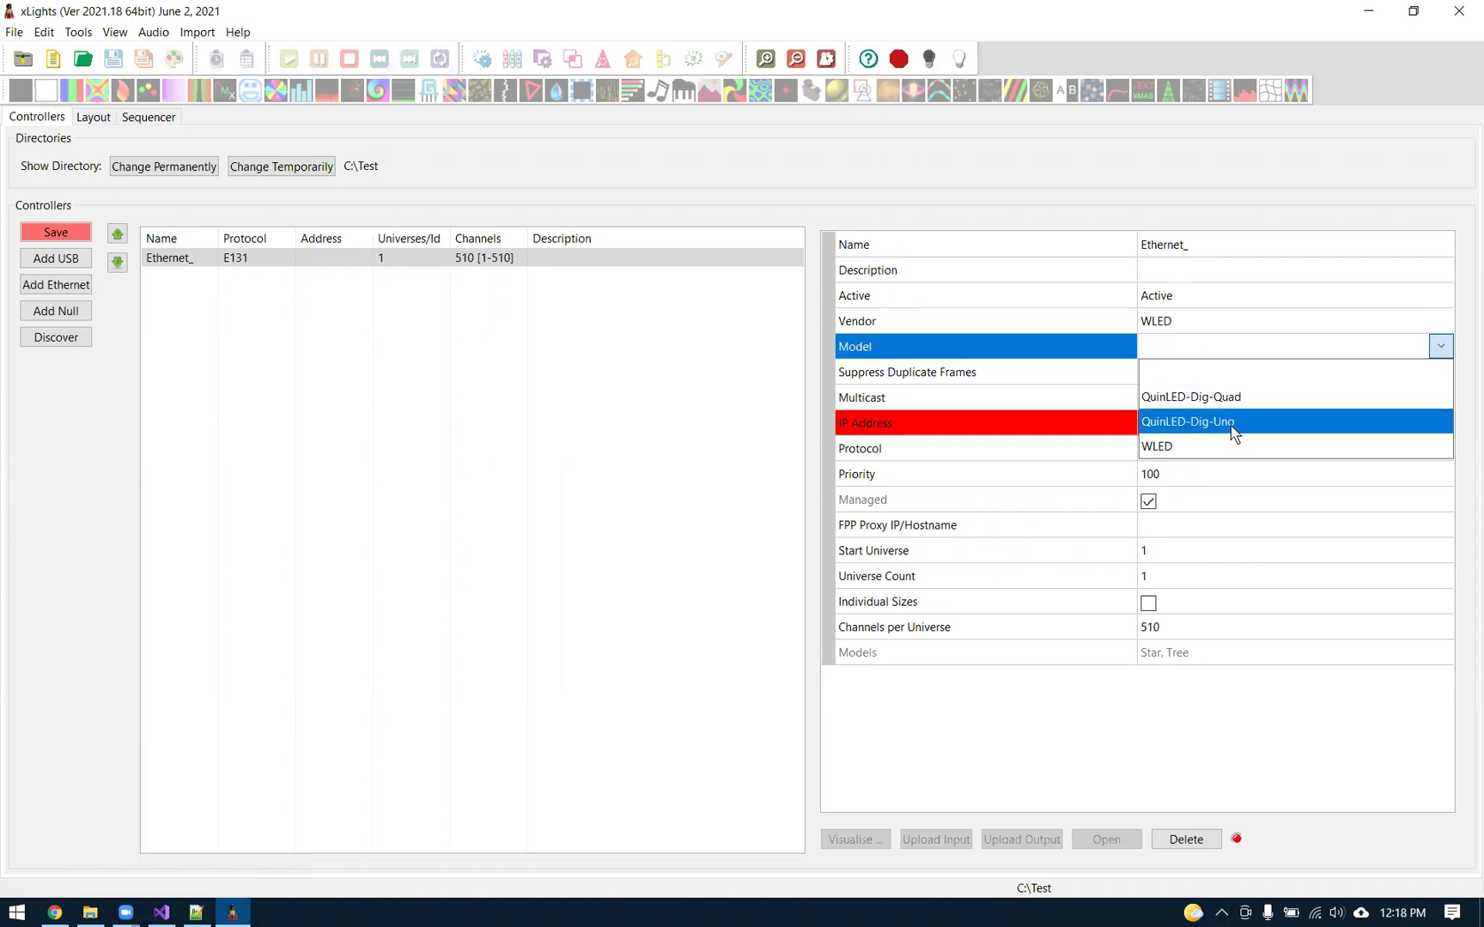
Set the controller's model to WLED and its variant to Generic ESP32.
click(1175, 449)
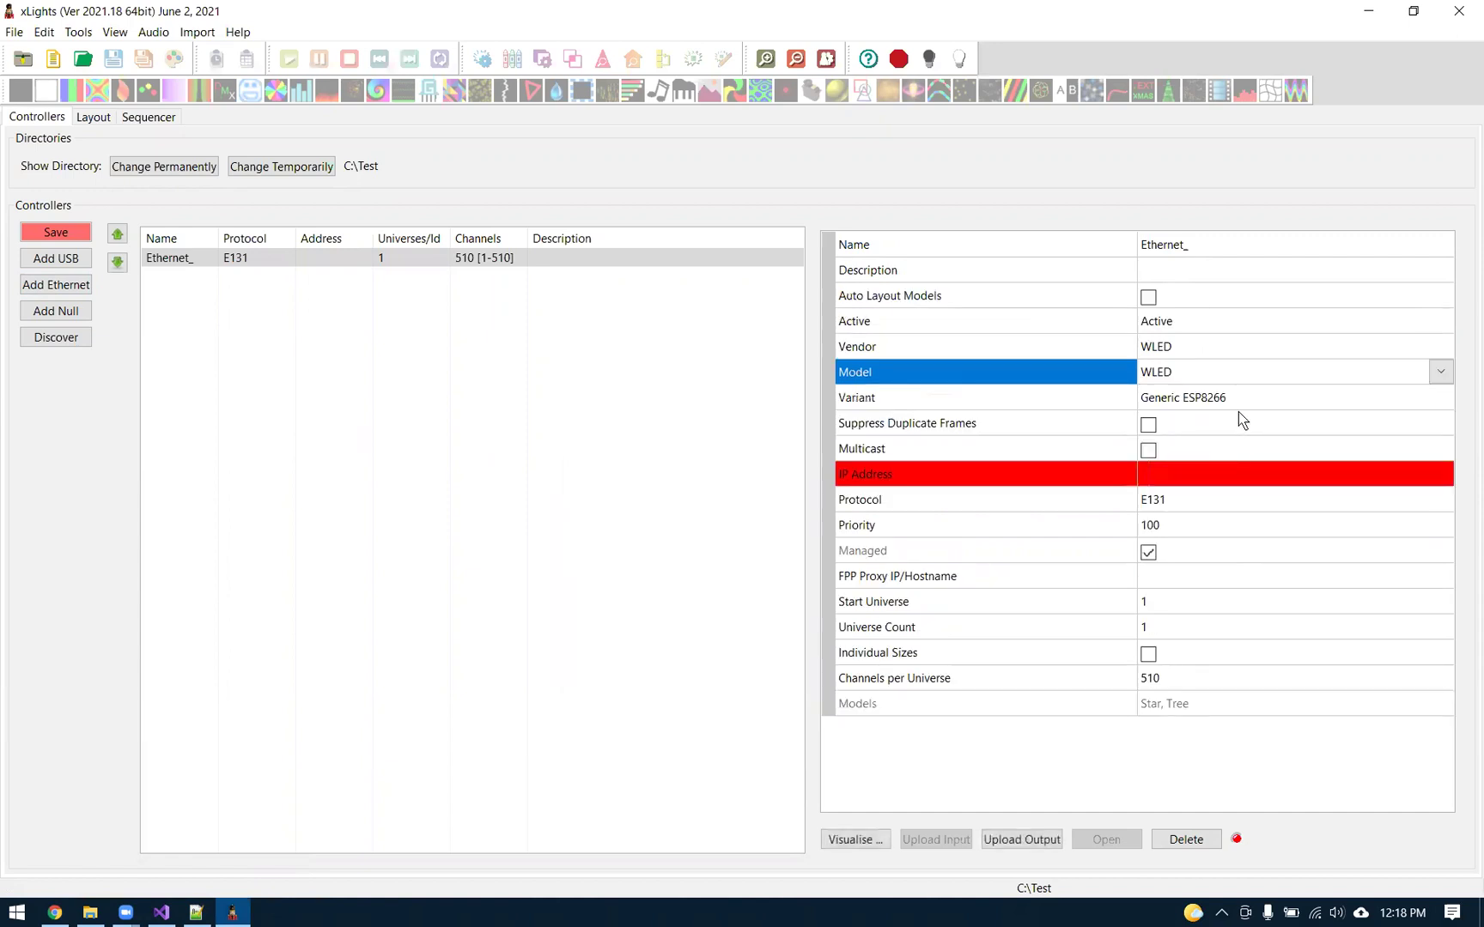
click(1194, 401)
click(1194, 401)
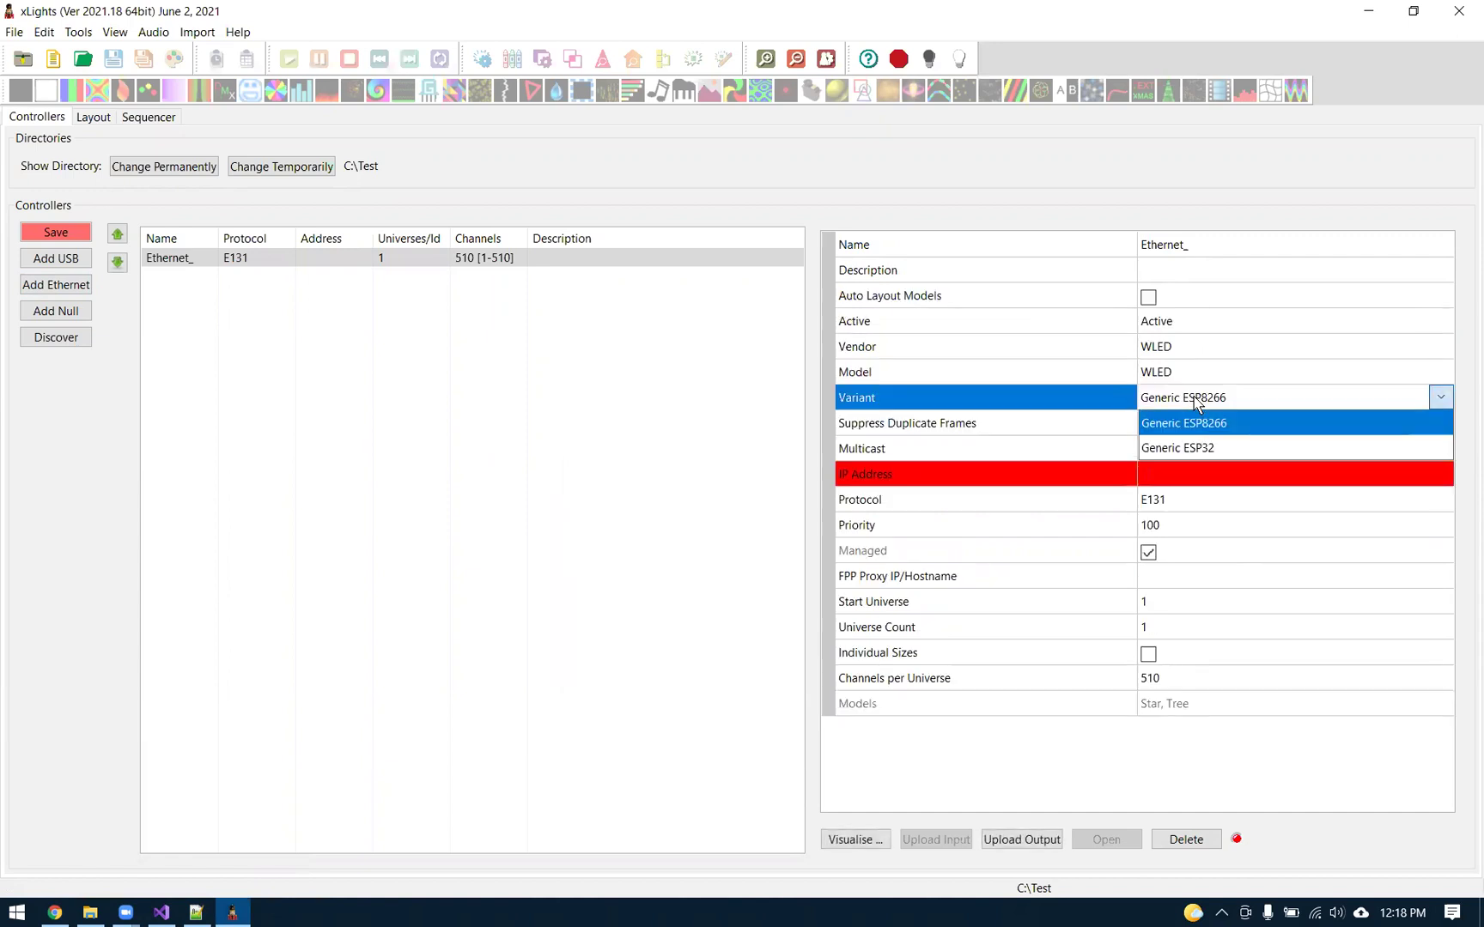
click(1194, 401)
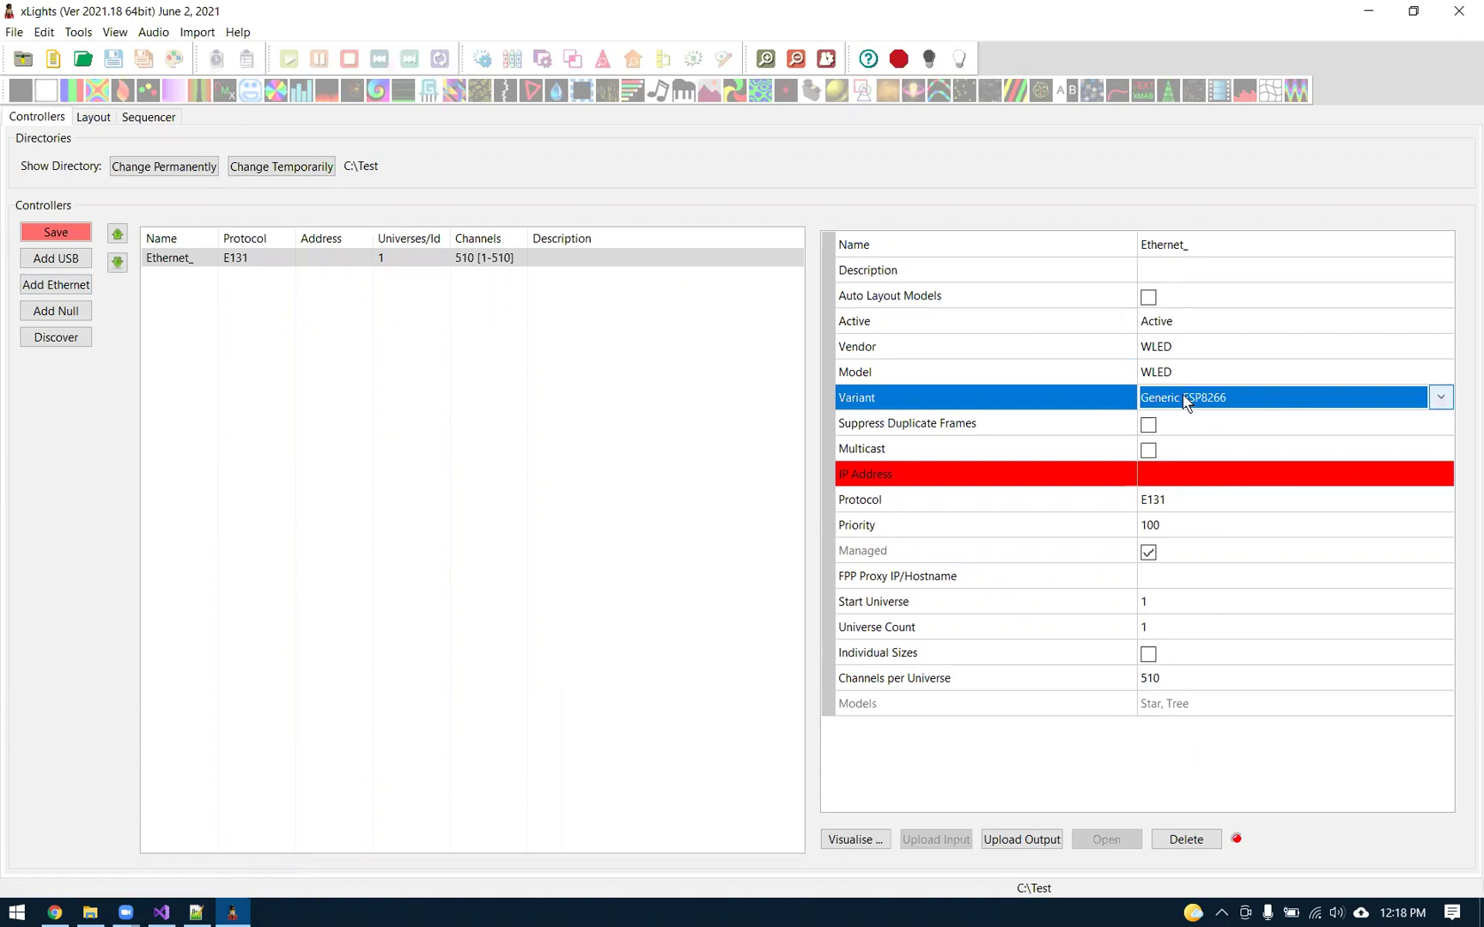
click(1223, 407)
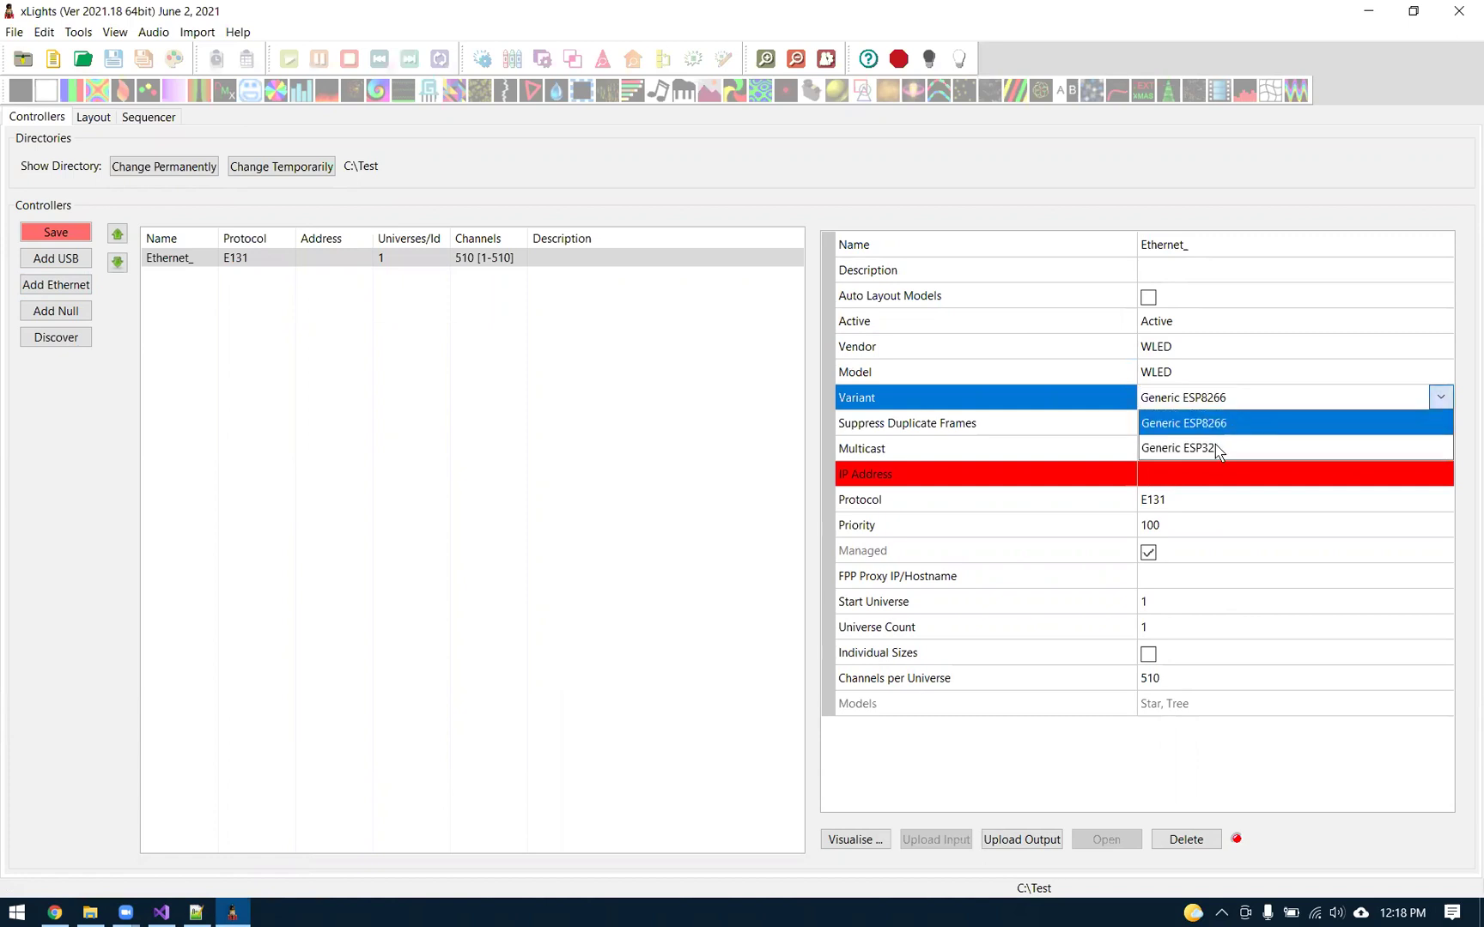
click(1220, 401)
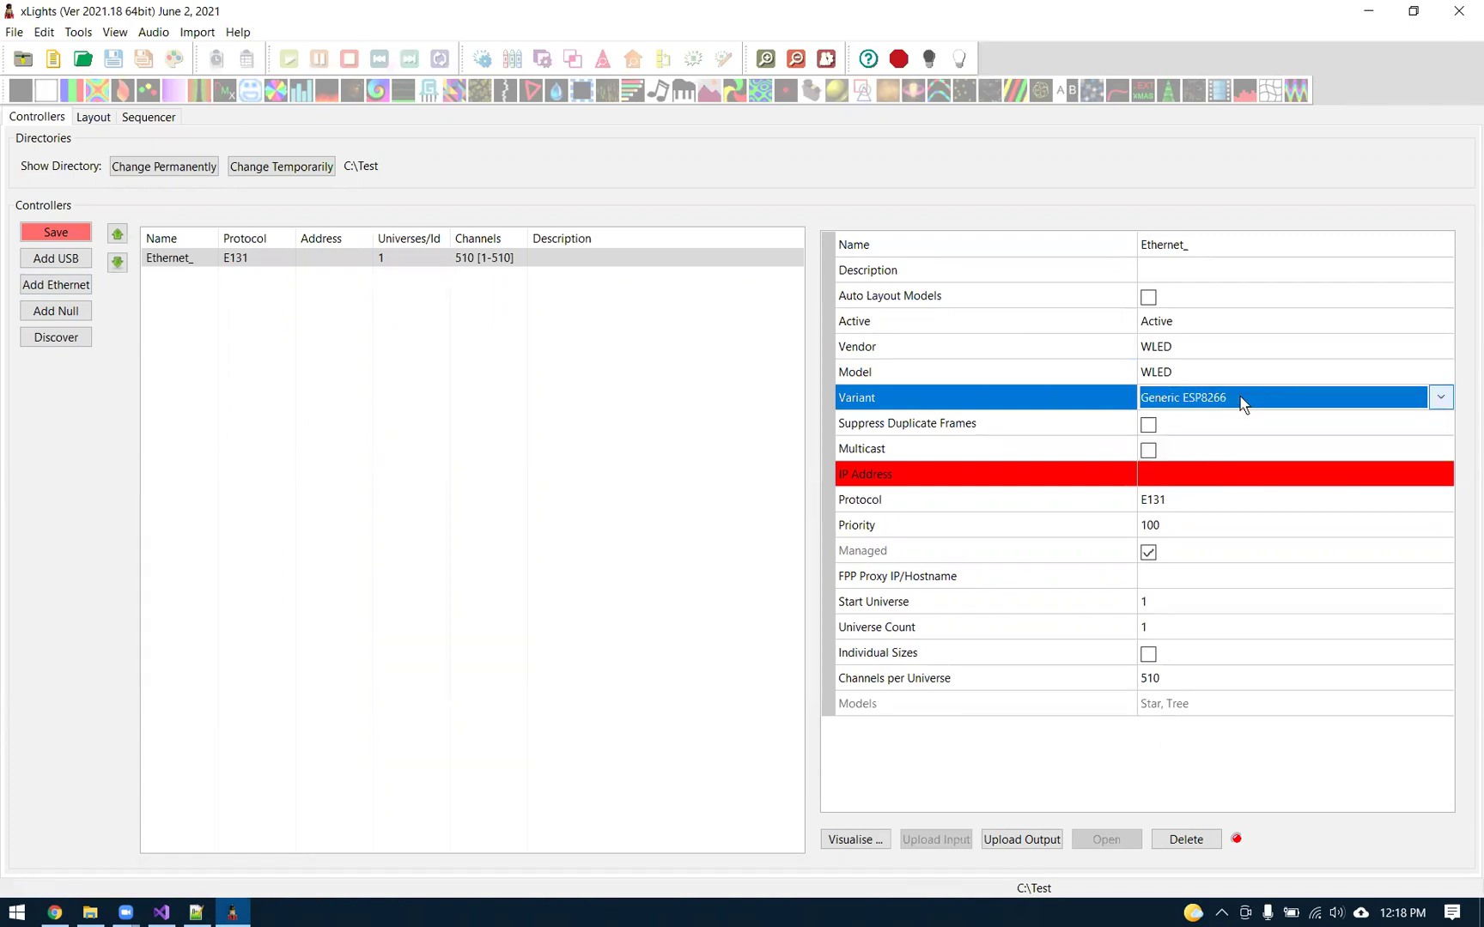
click(1222, 401)
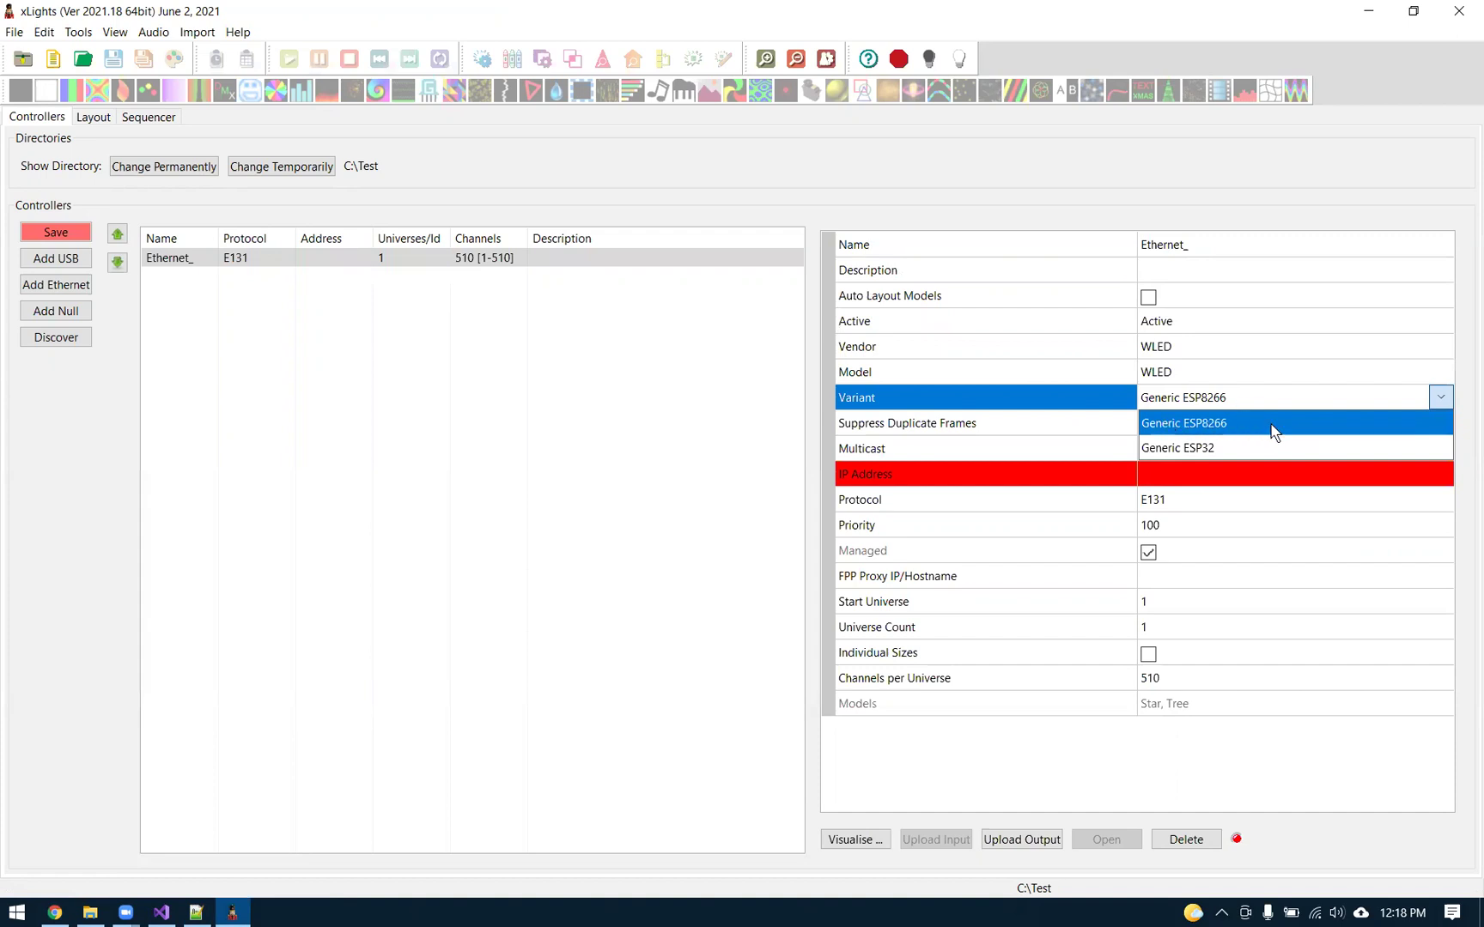
click(1186, 450)
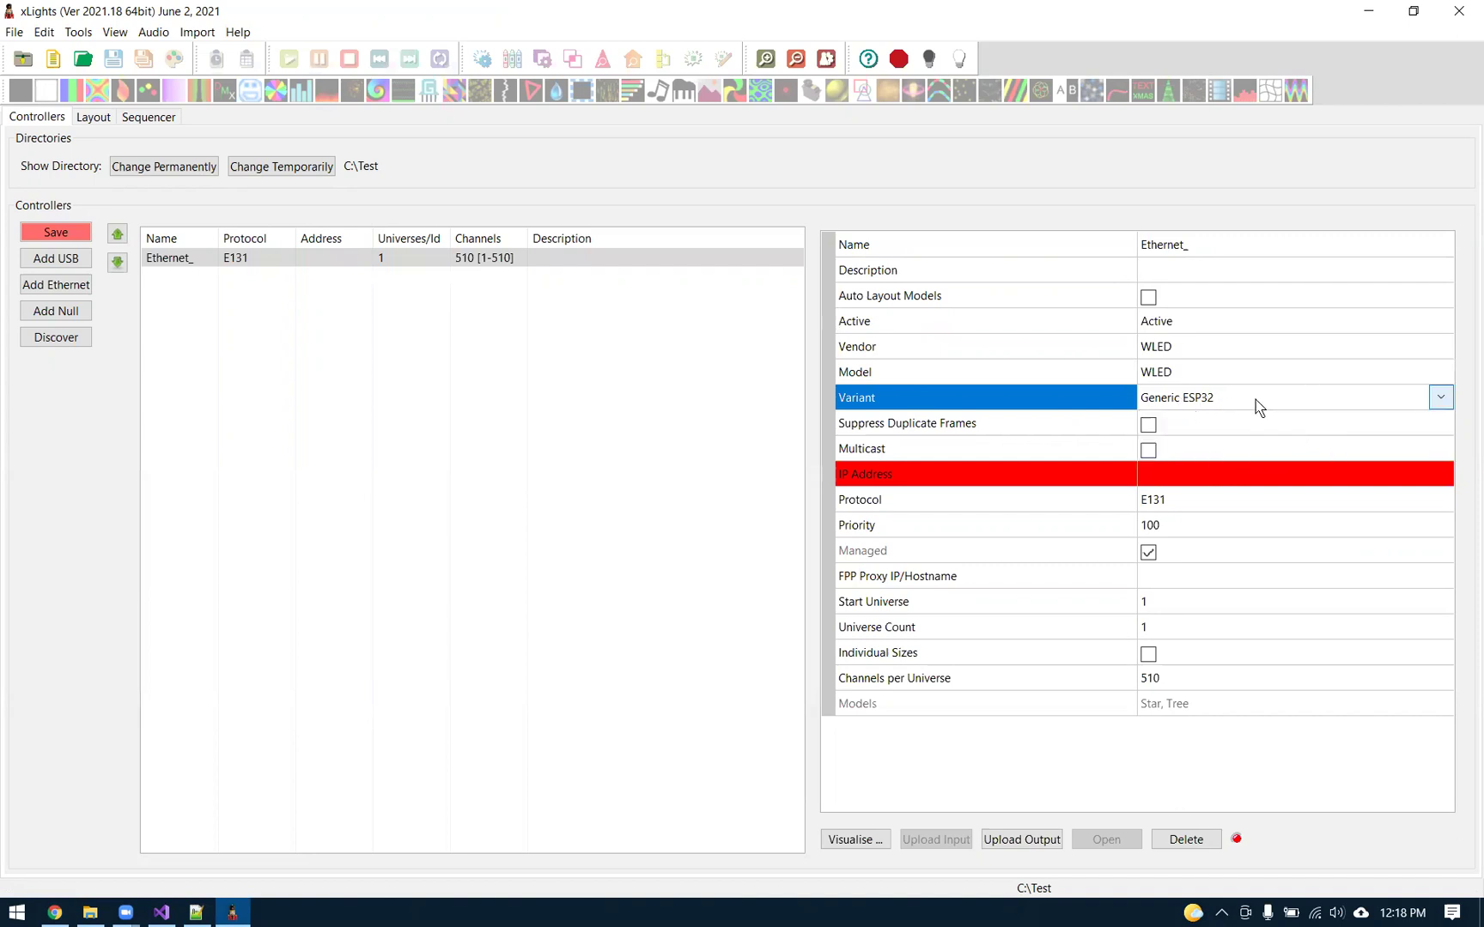
On the WLED device page, view the version and build info, then close it.
click(56, 913)
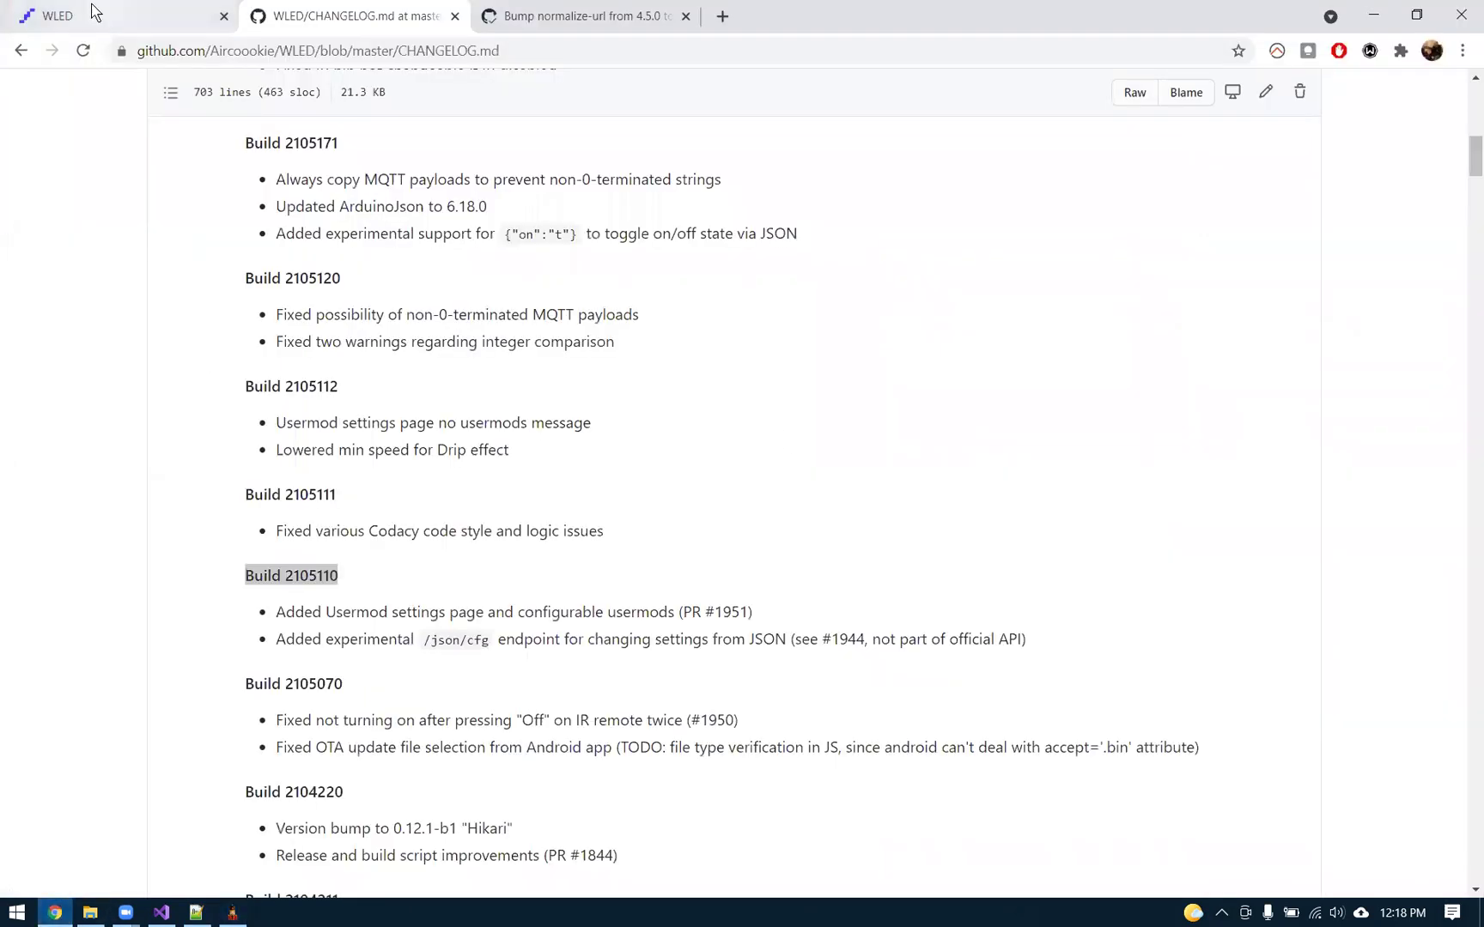
click(129, 16)
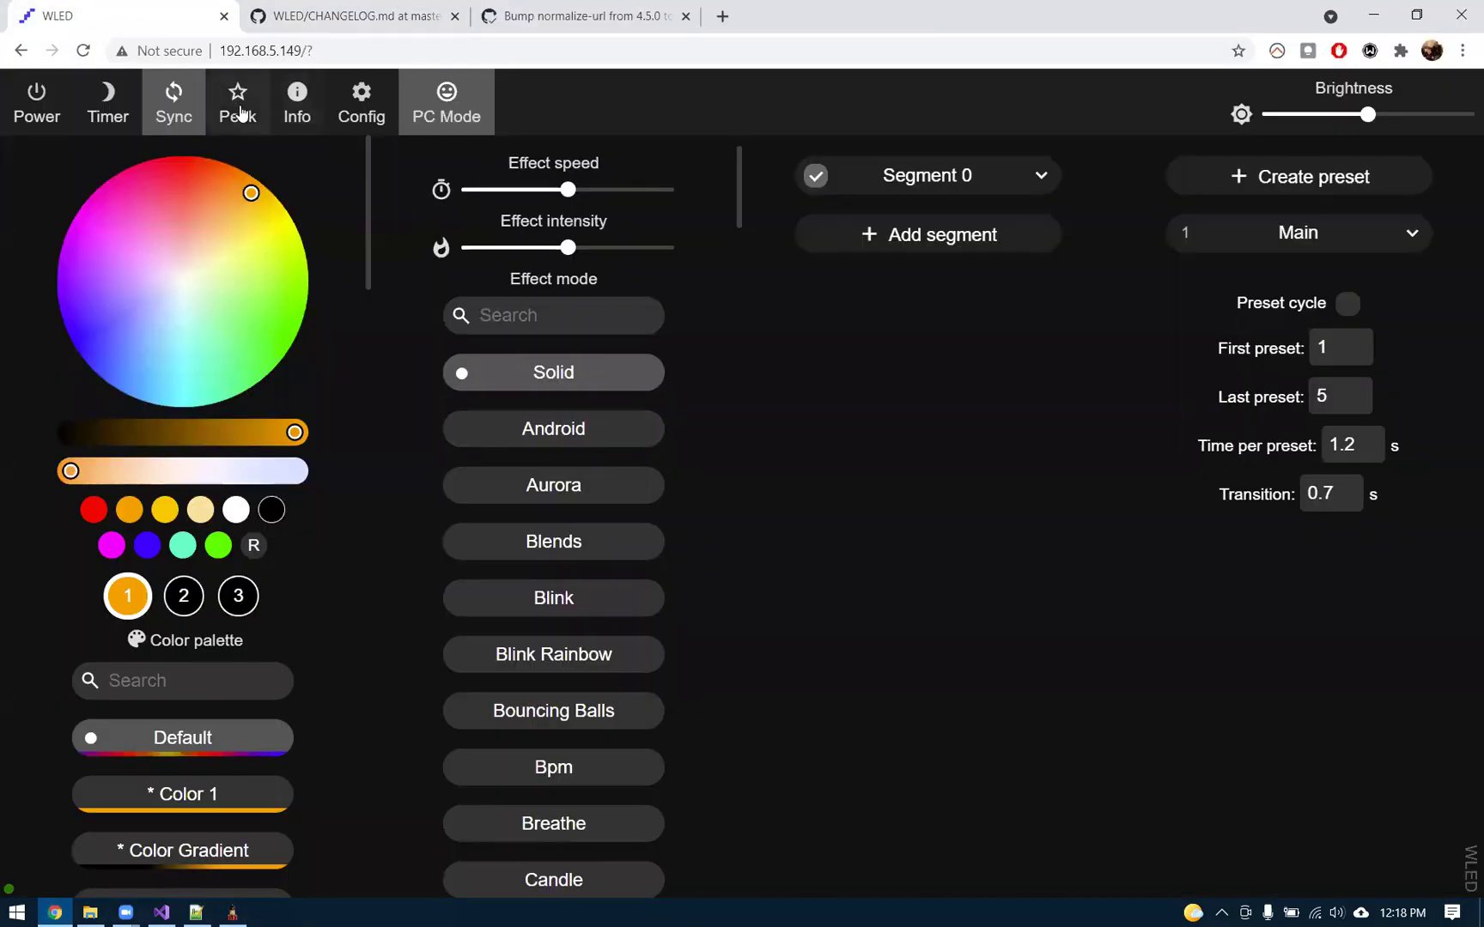
click(300, 114)
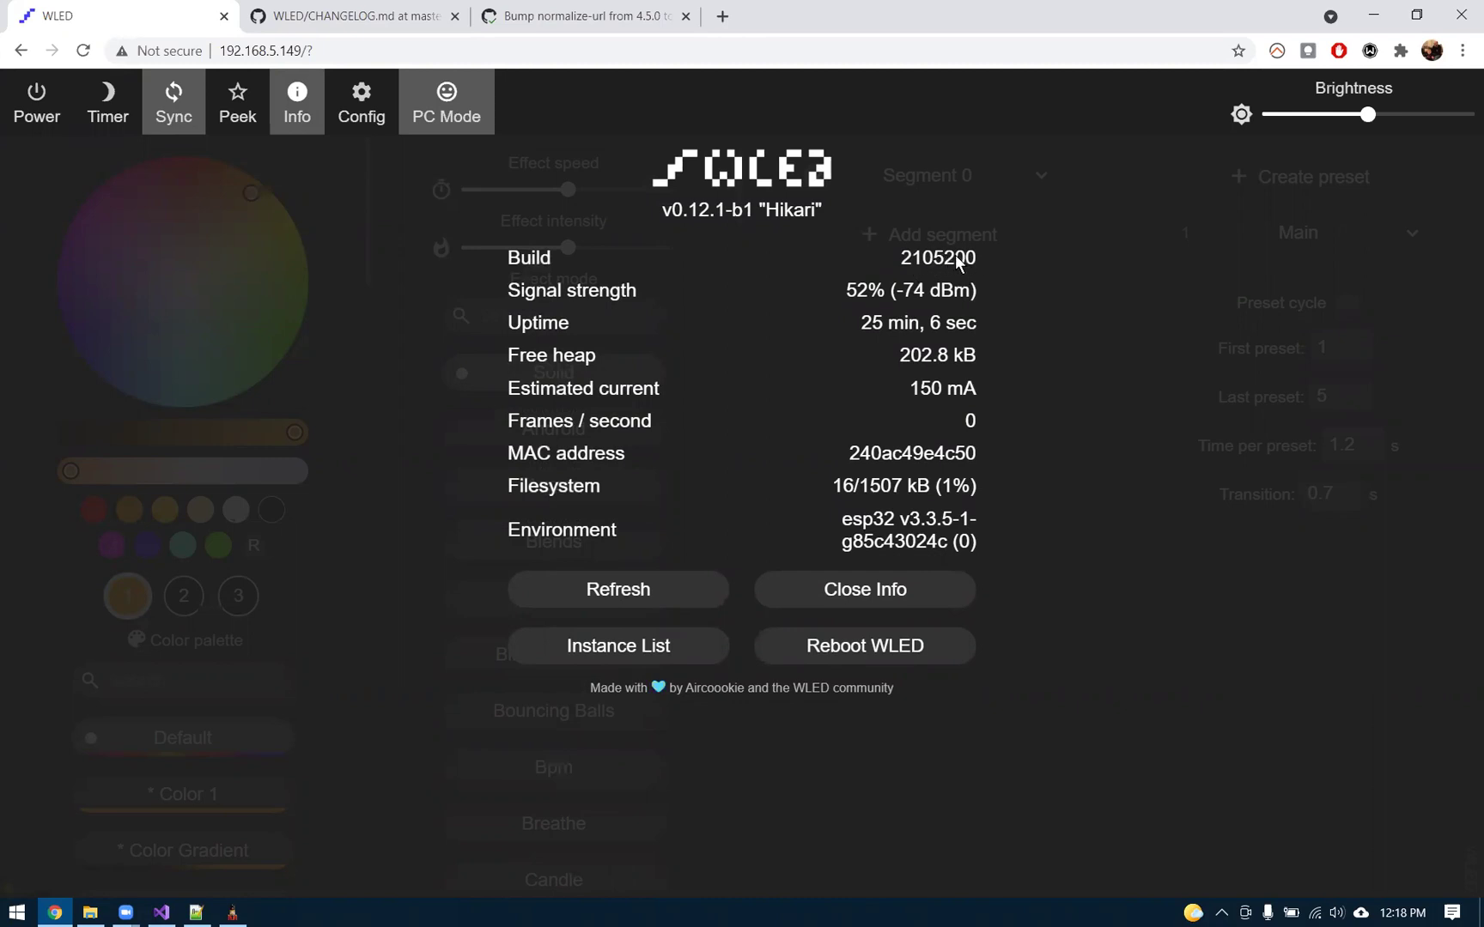
click(301, 108)
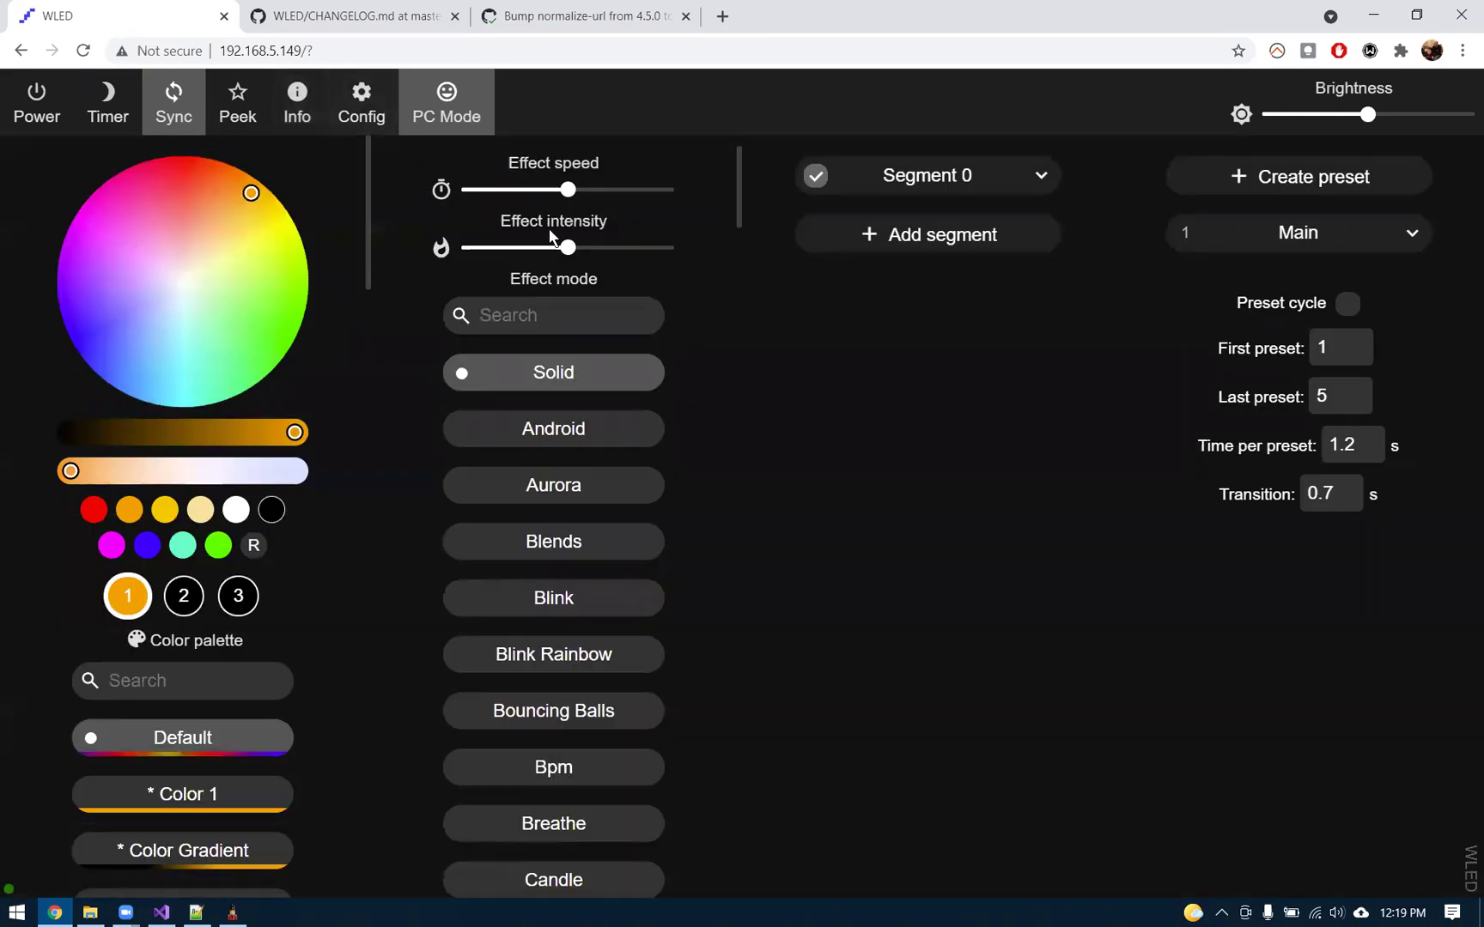
Check LED Preferences shows one WS281x output on pin 5 with 50 LEDs, then return to controls.
click(362, 110)
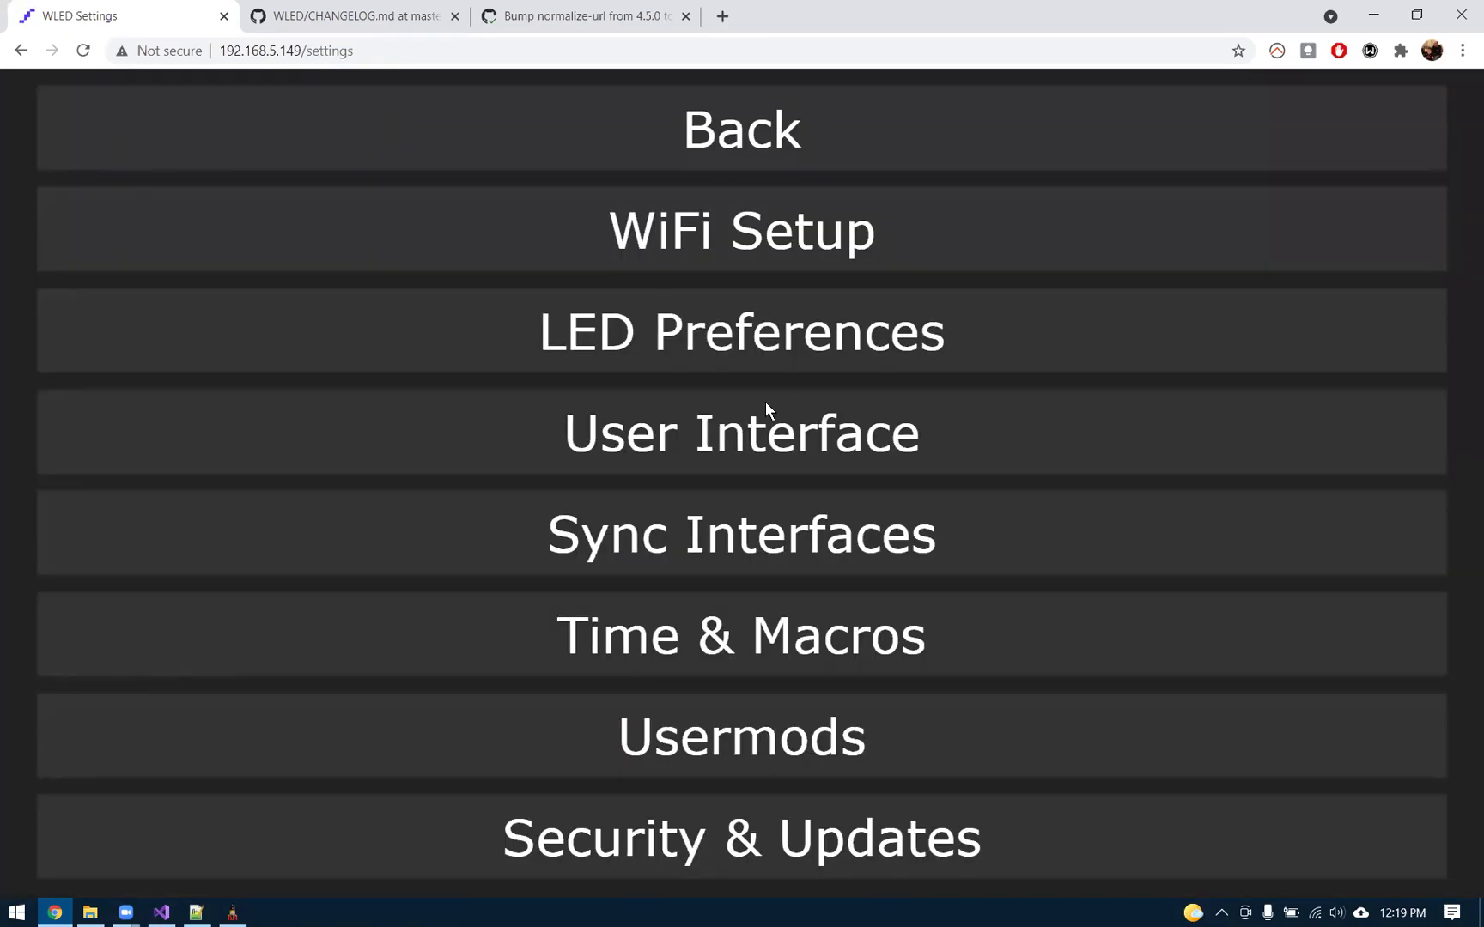
click(749, 341)
scroll(949, 319, down, 8)
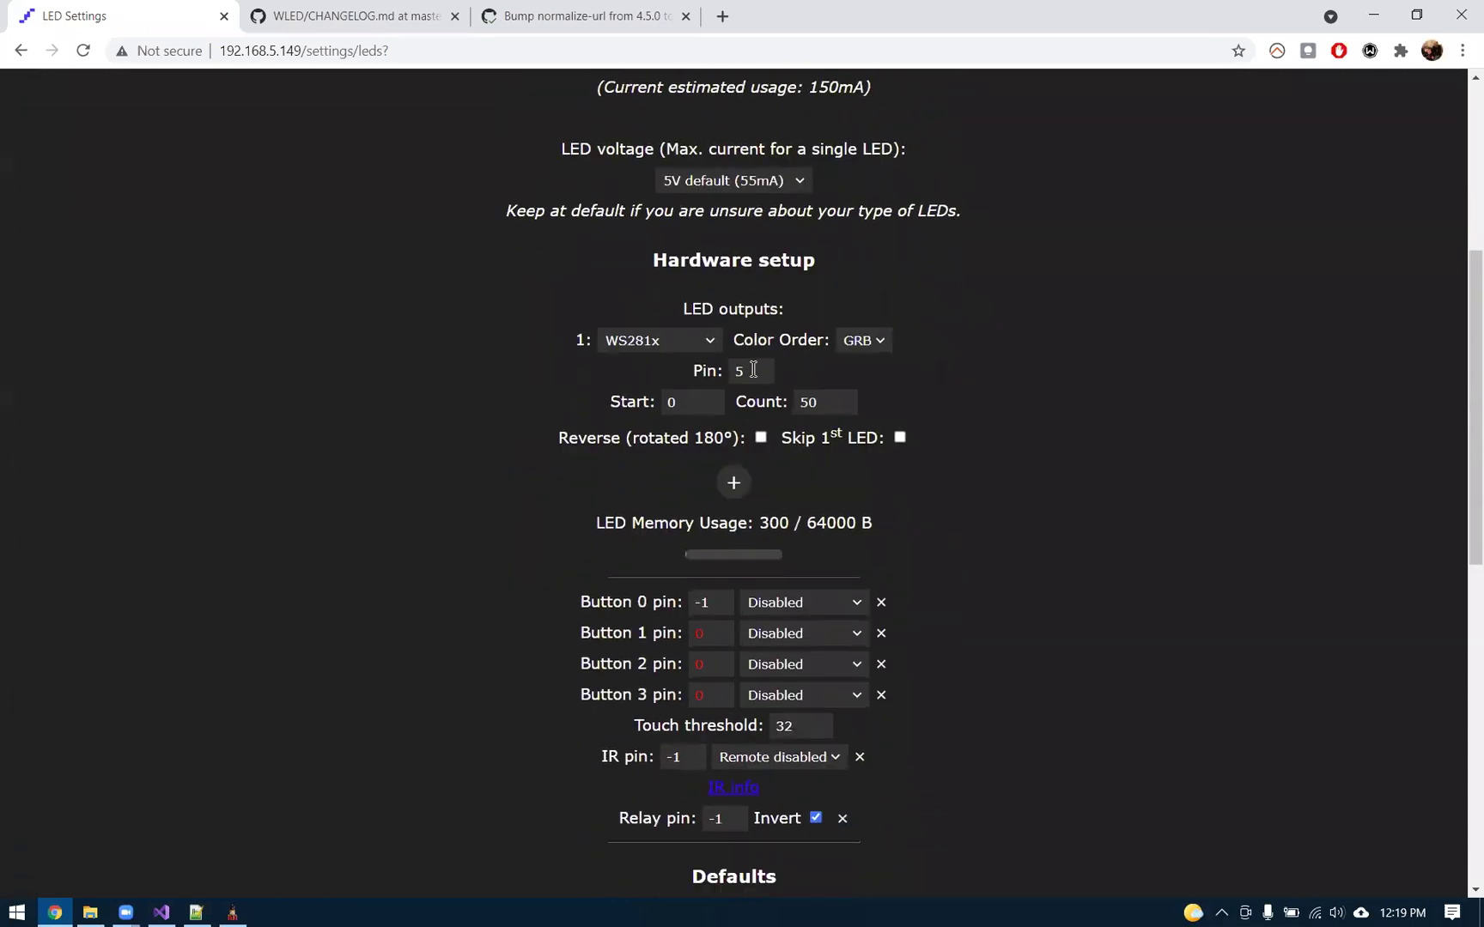
scroll(949, 320, up, 2)
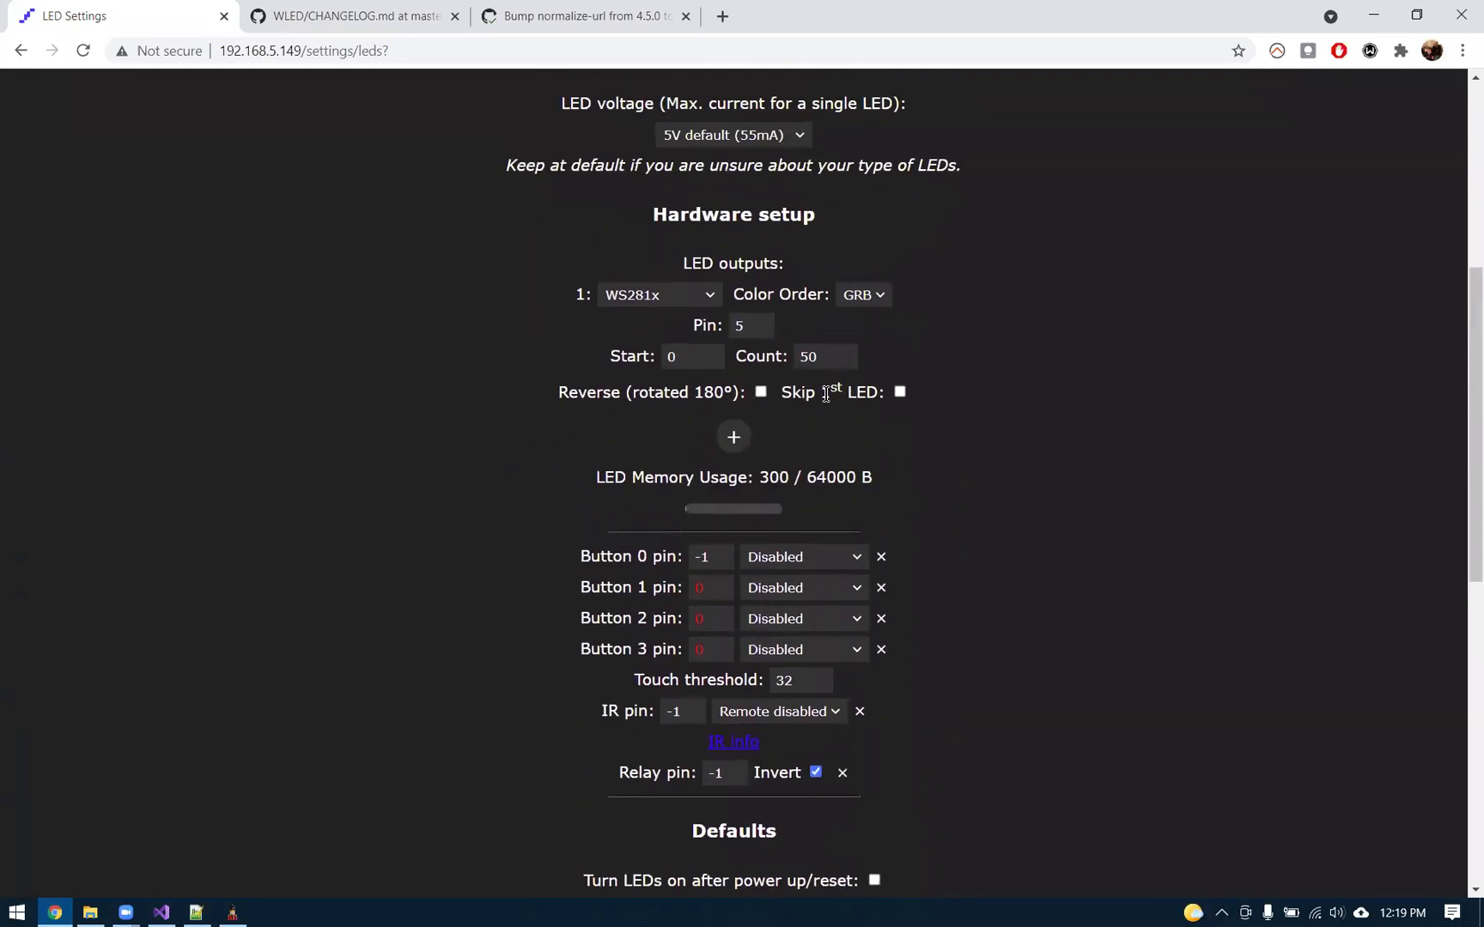
scroll(826, 394, up, 5)
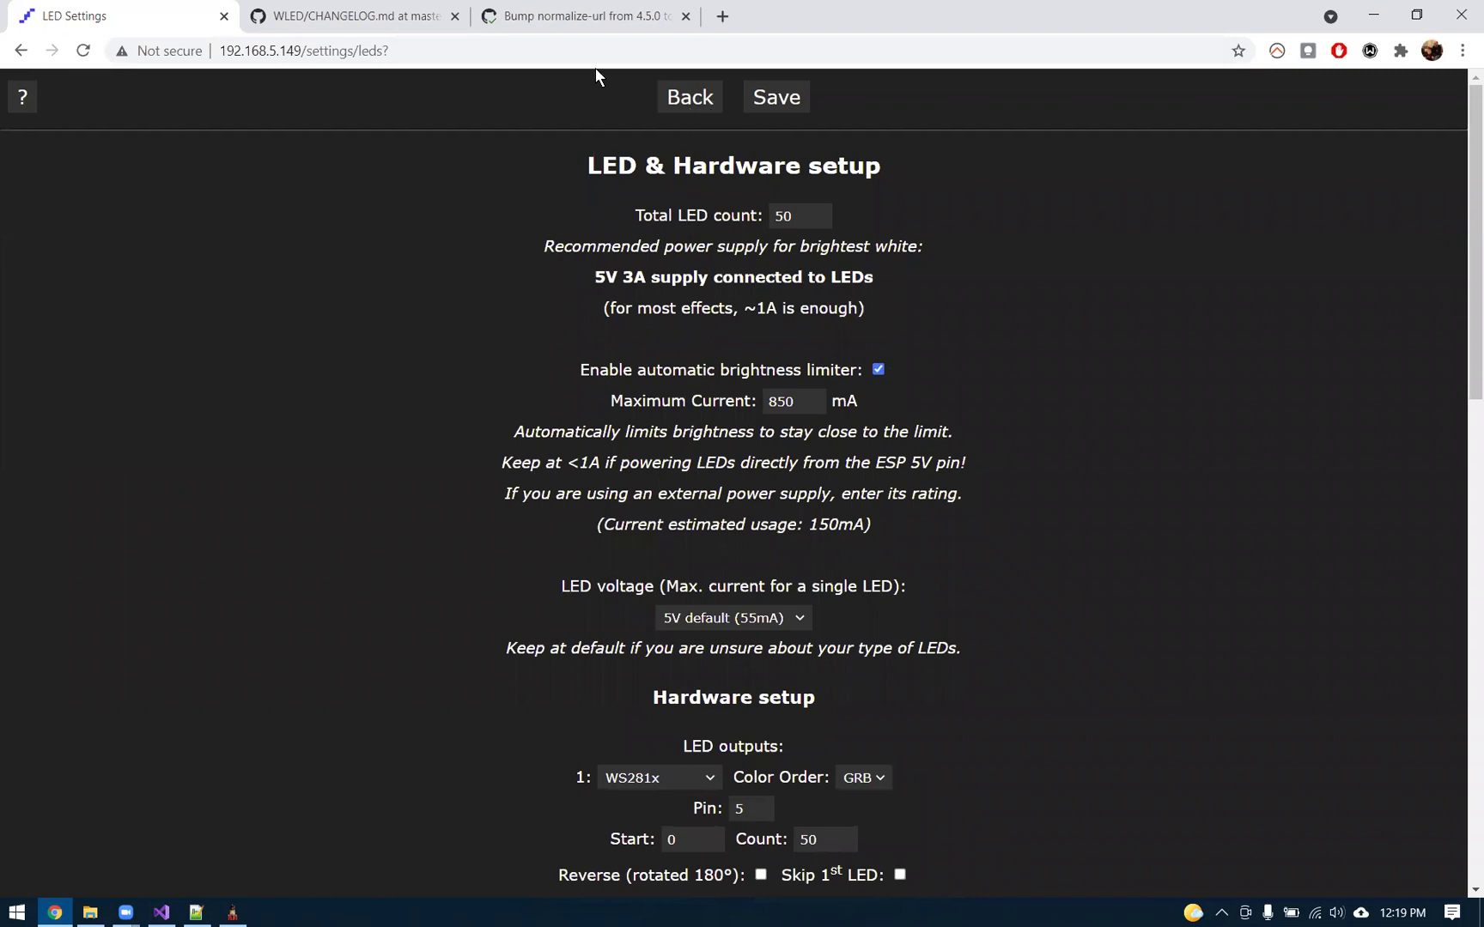
click(693, 104)
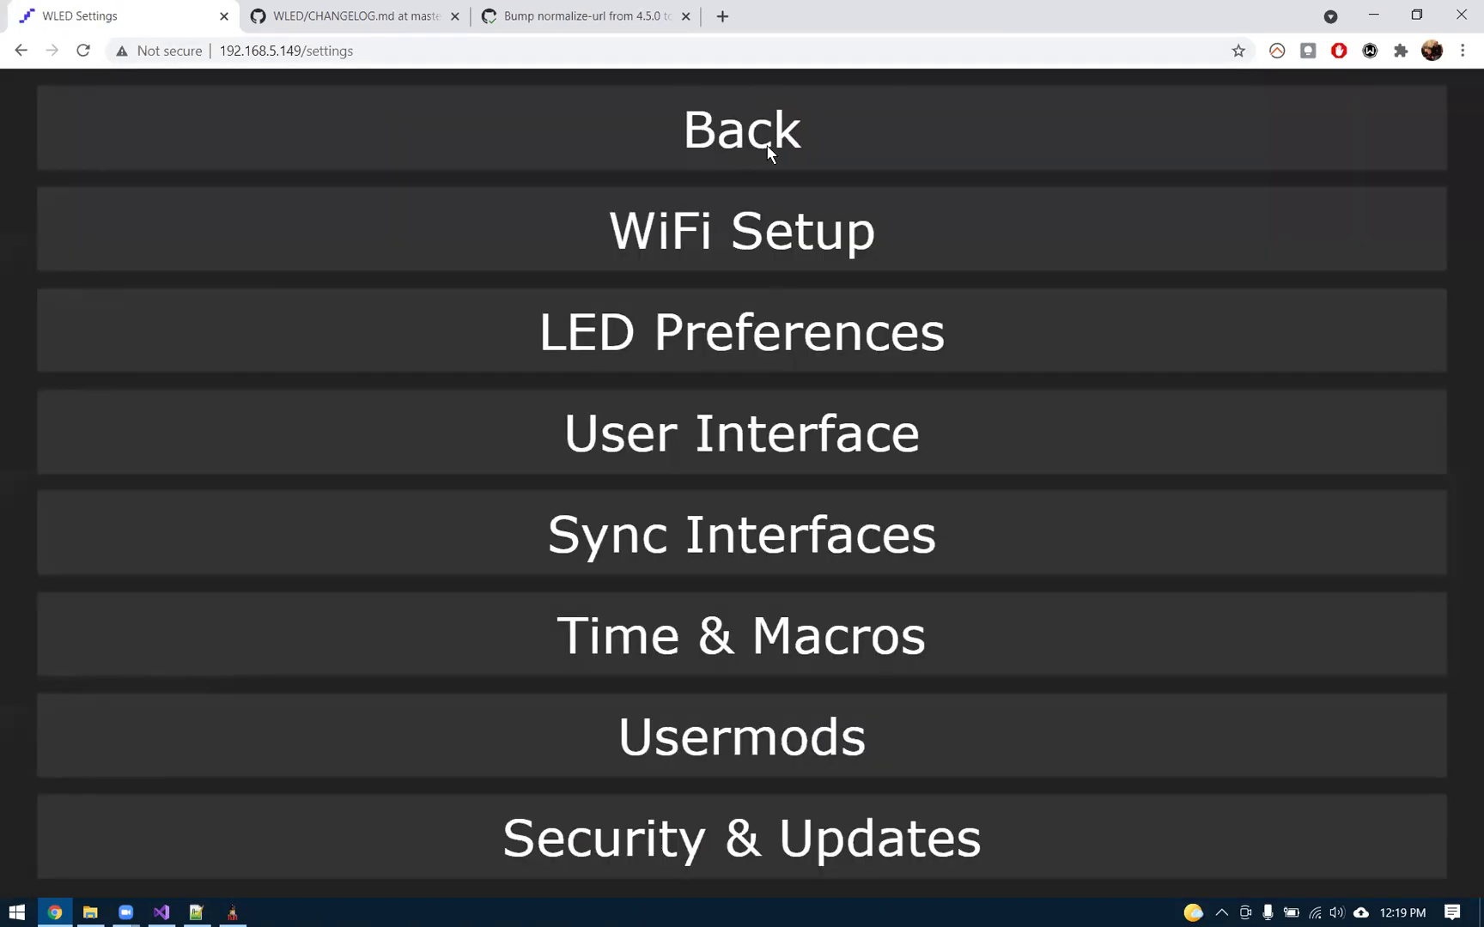
click(766, 145)
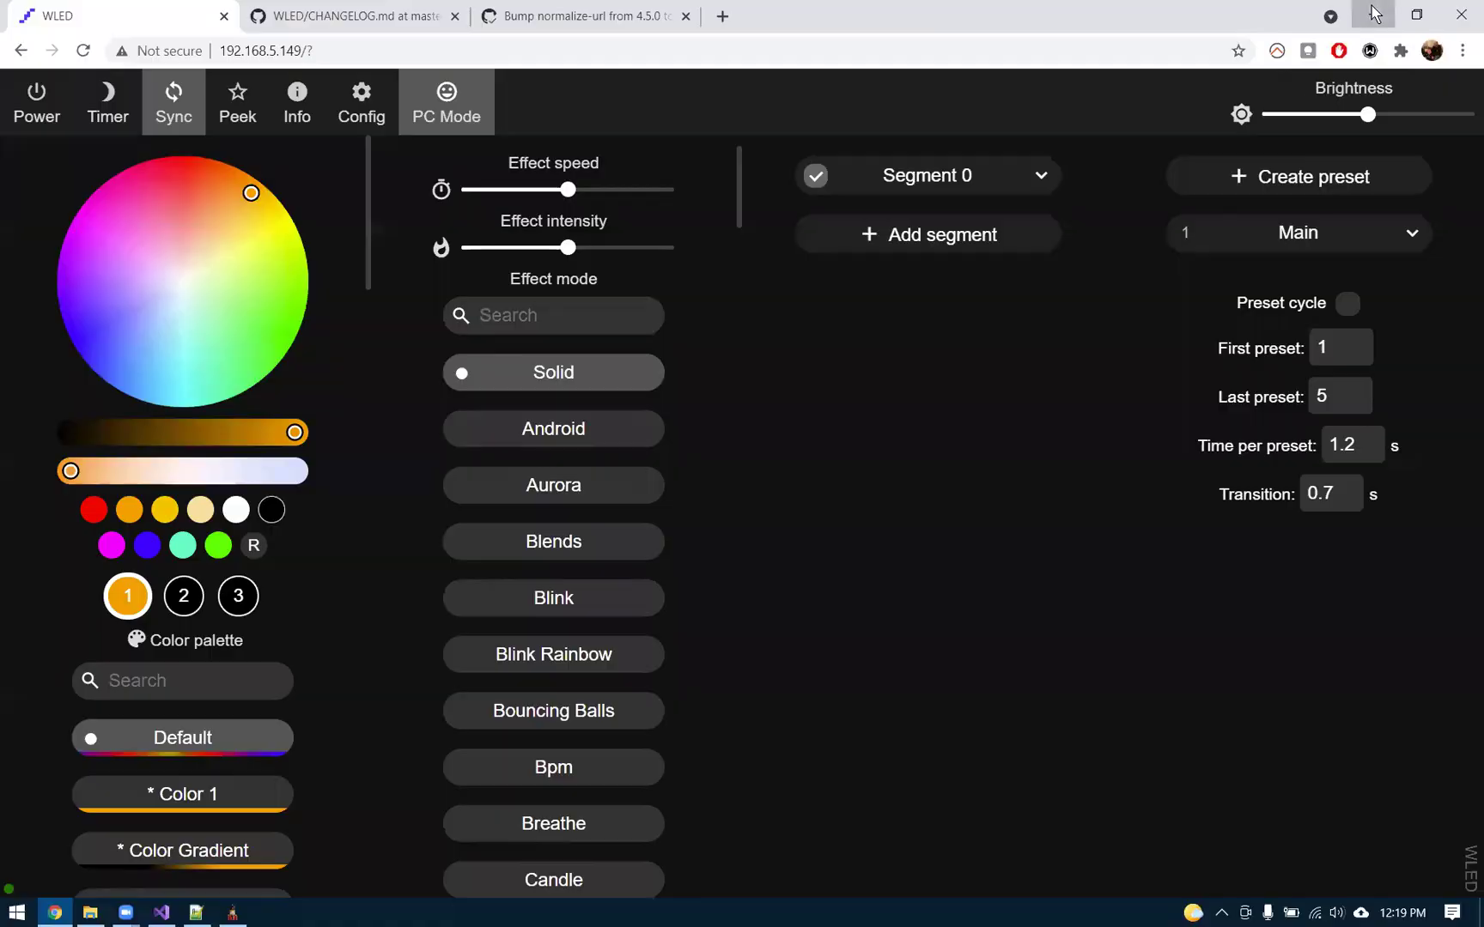
Set the WLED controller's IP address to 192.168.5.149.
click(1374, 13)
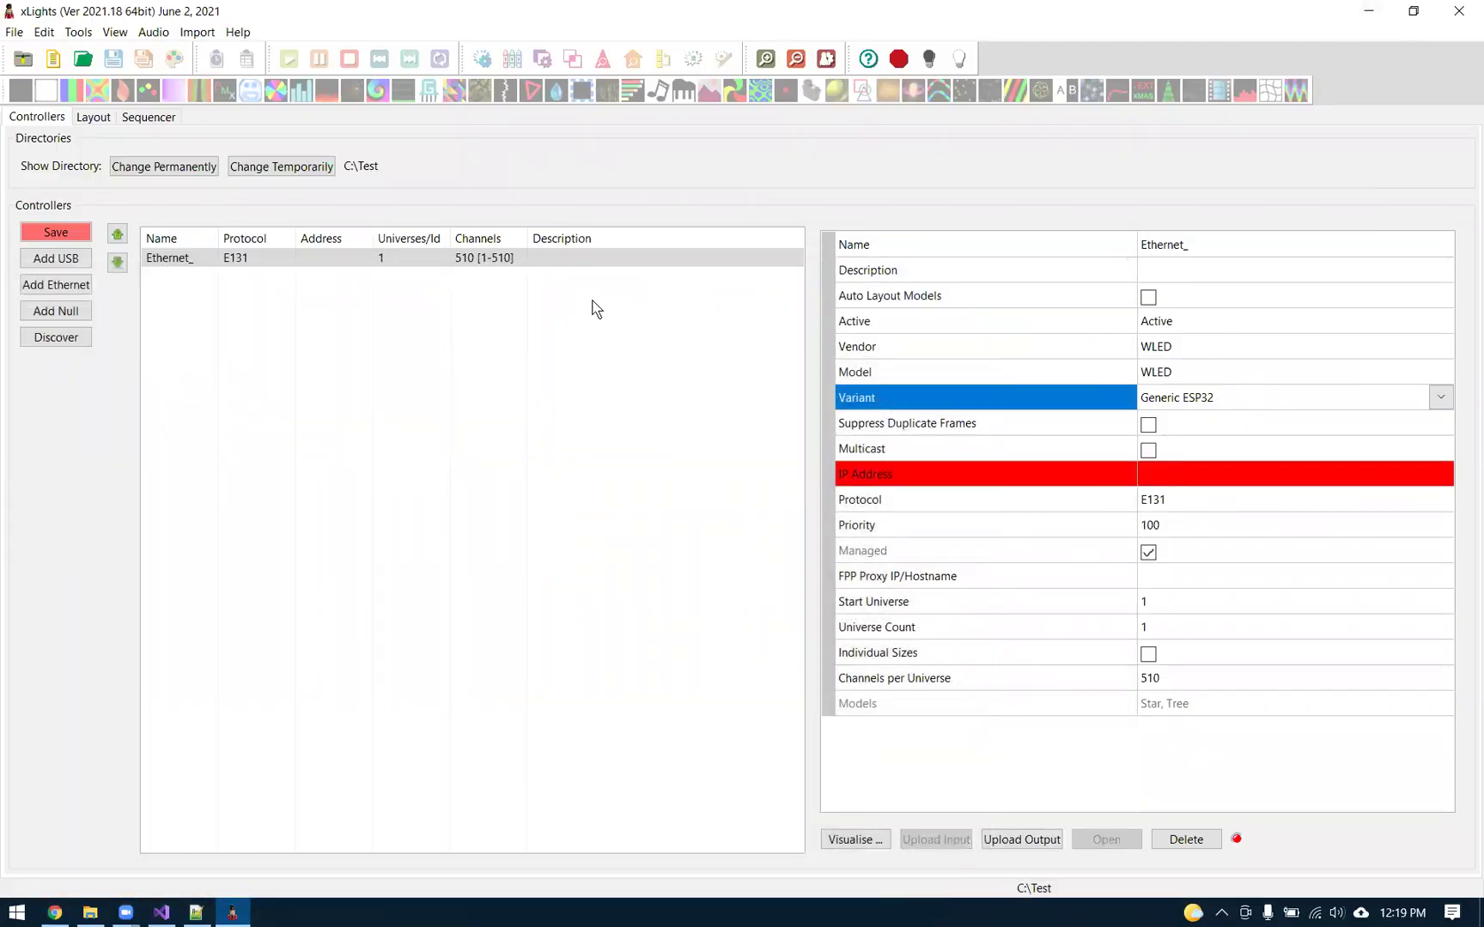
click(1166, 471)
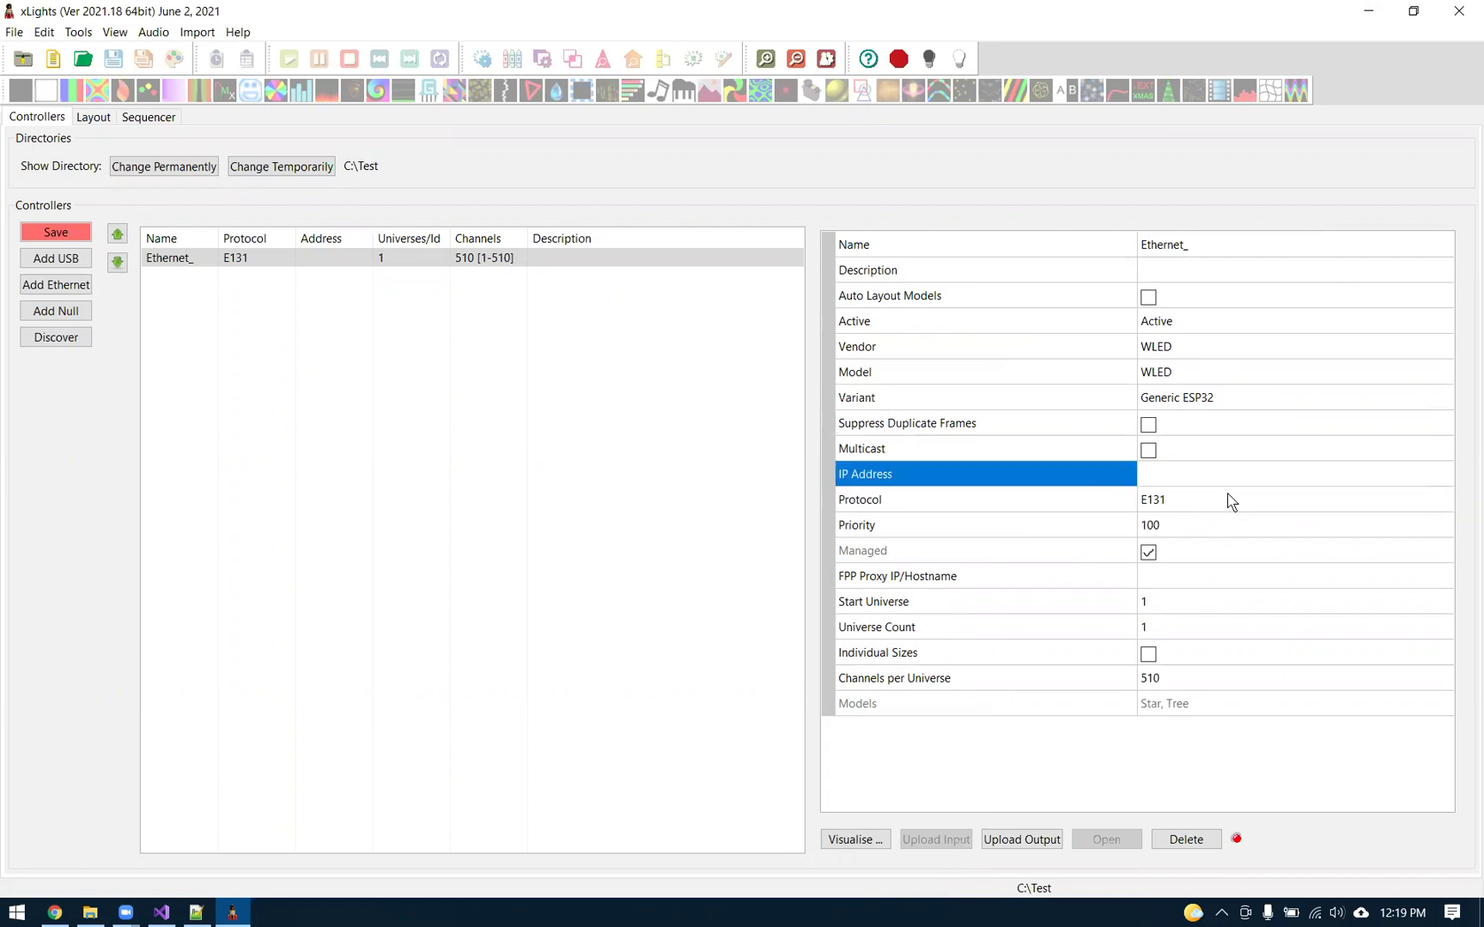
text(192.168.5.149)
click(1177, 607)
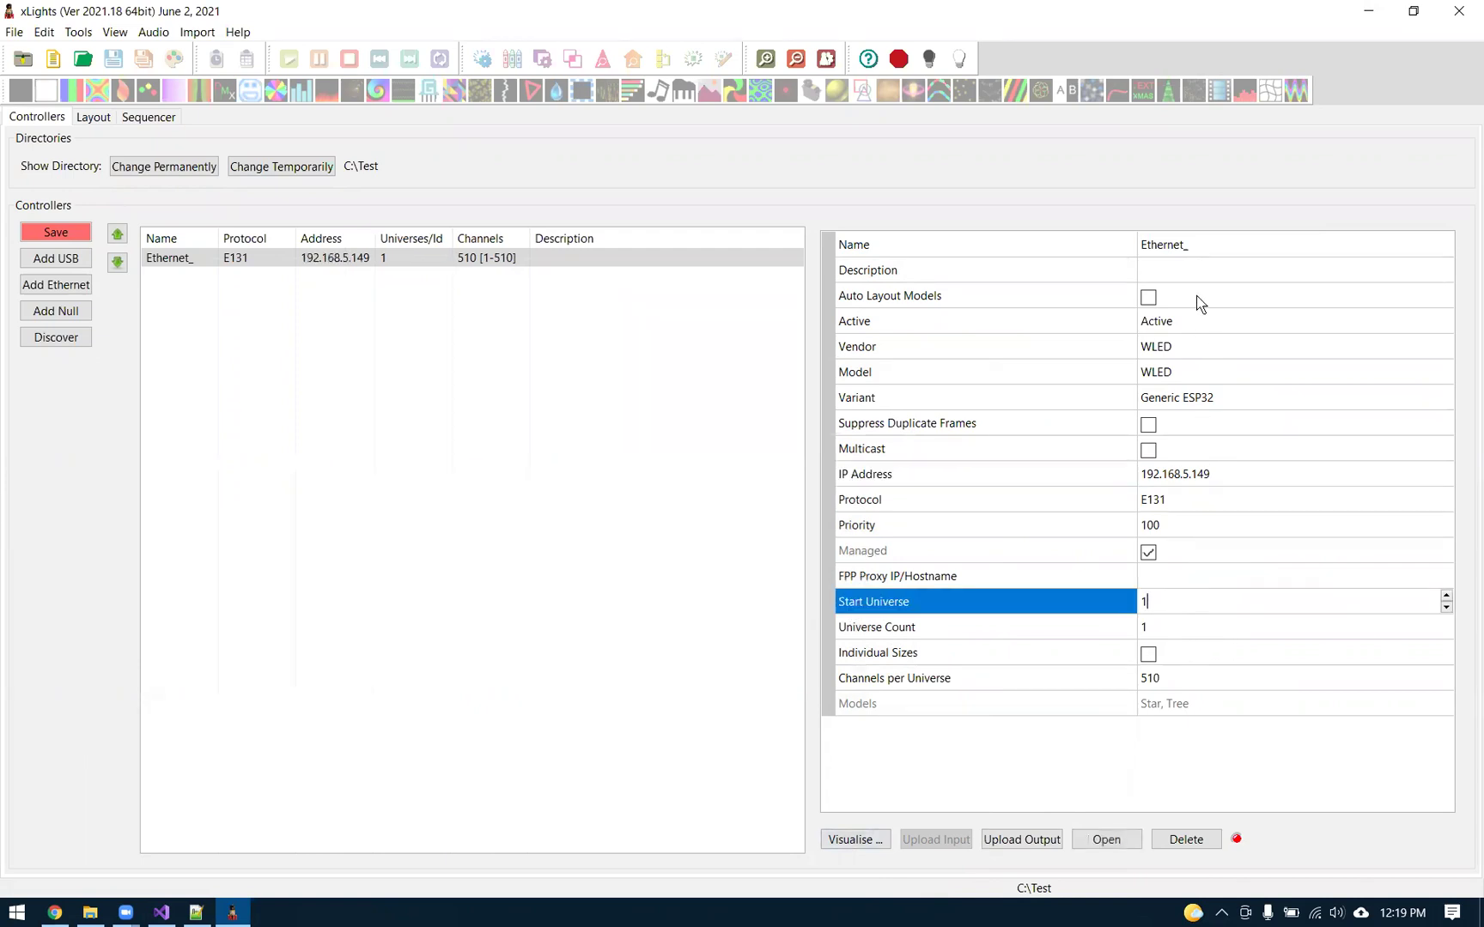
Enable Auto Layout Models and Auto Size, set Start Universe to 10, and save.
click(1149, 297)
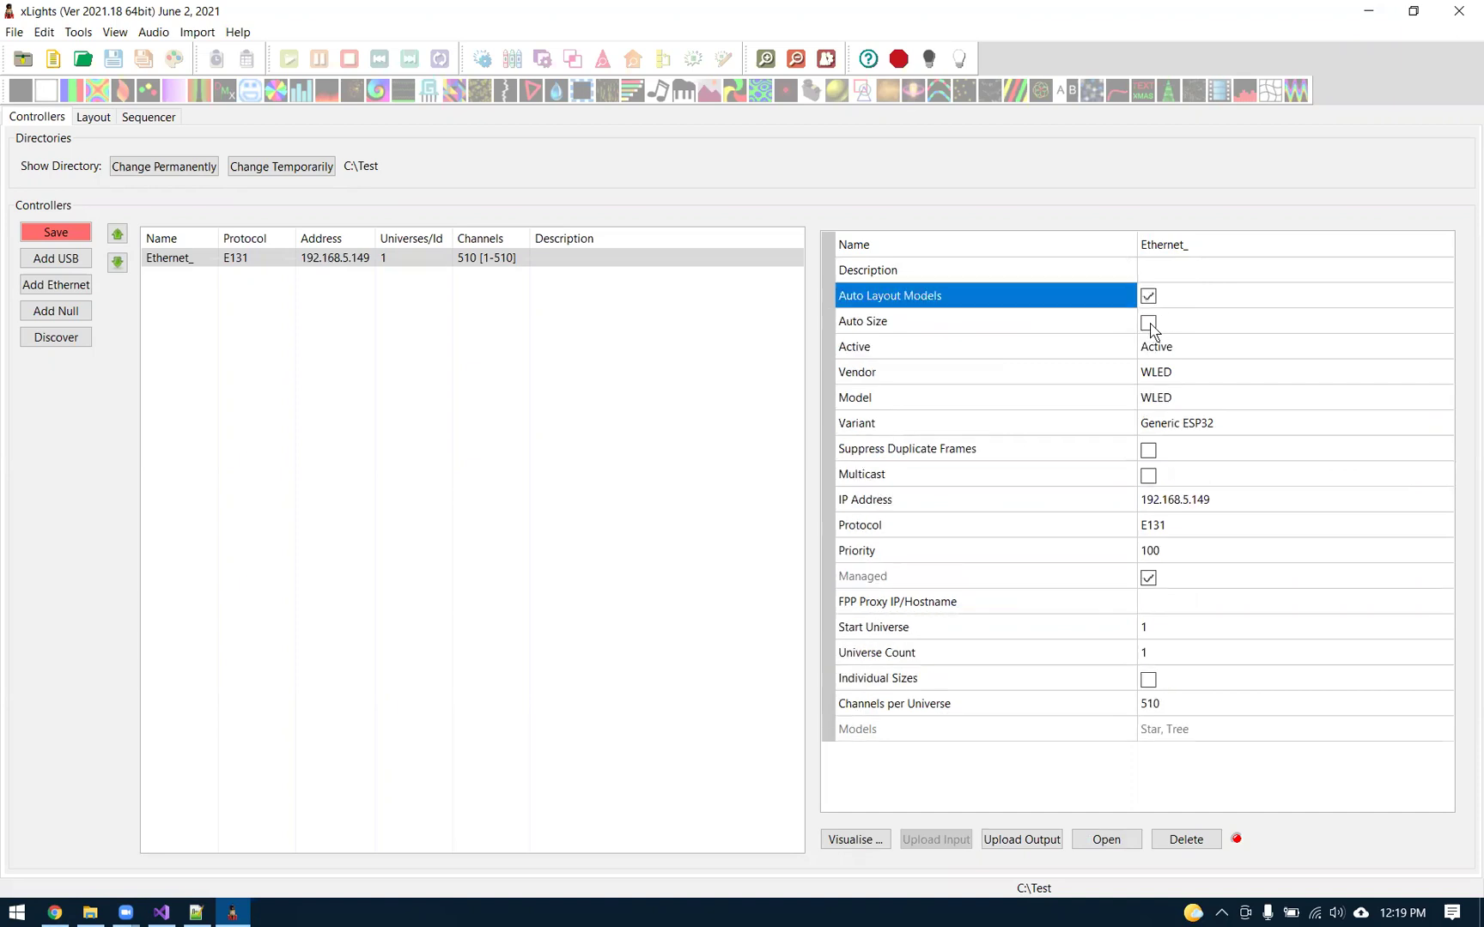
click(1149, 325)
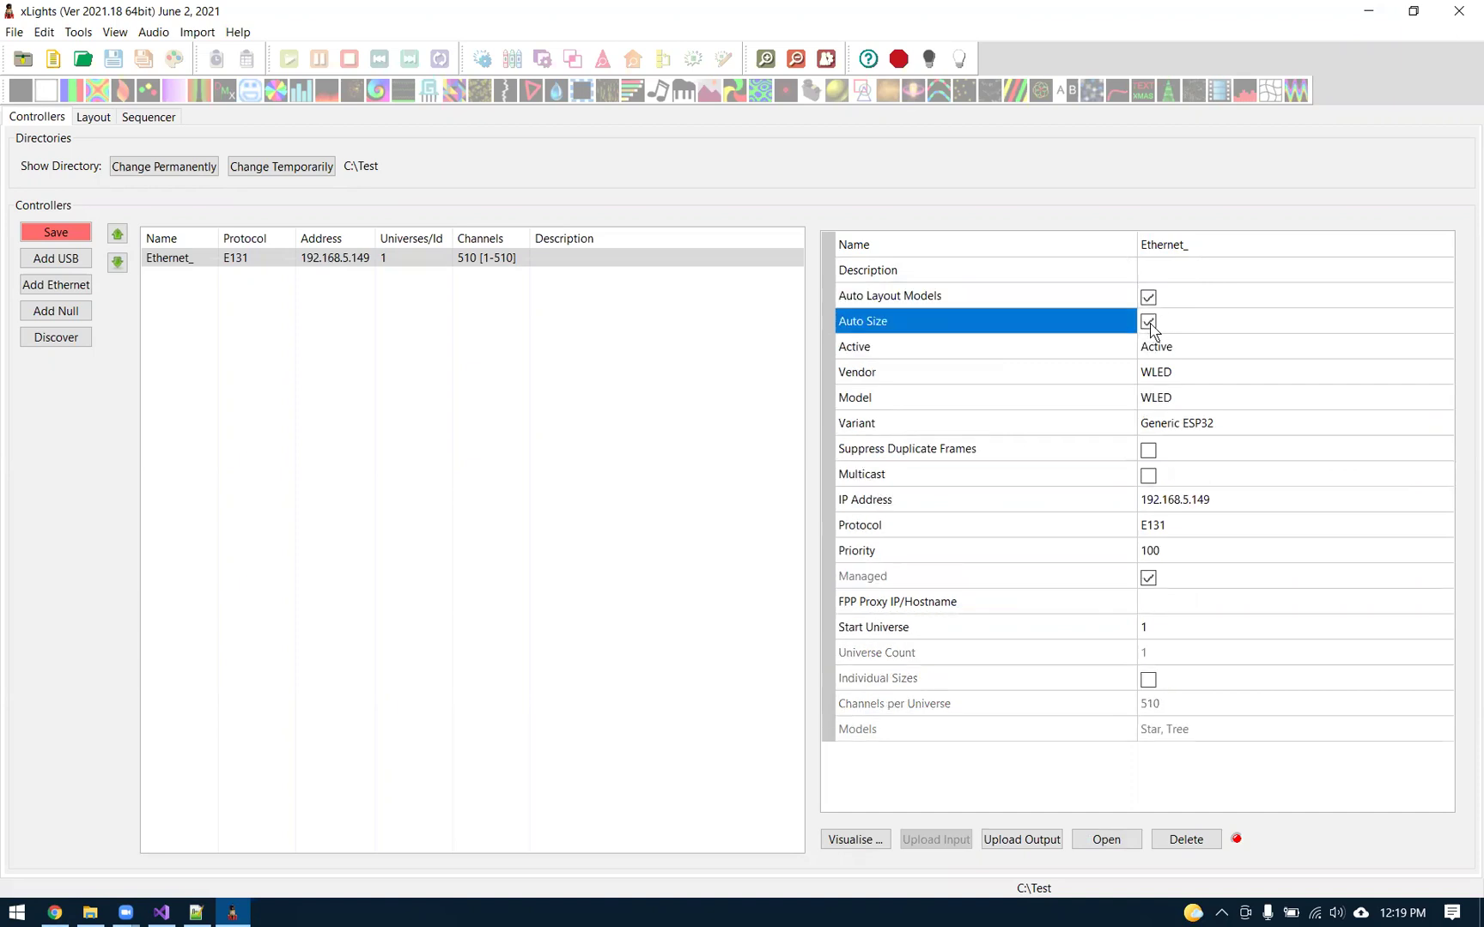
click(1169, 650)
click(1170, 626)
text(10)
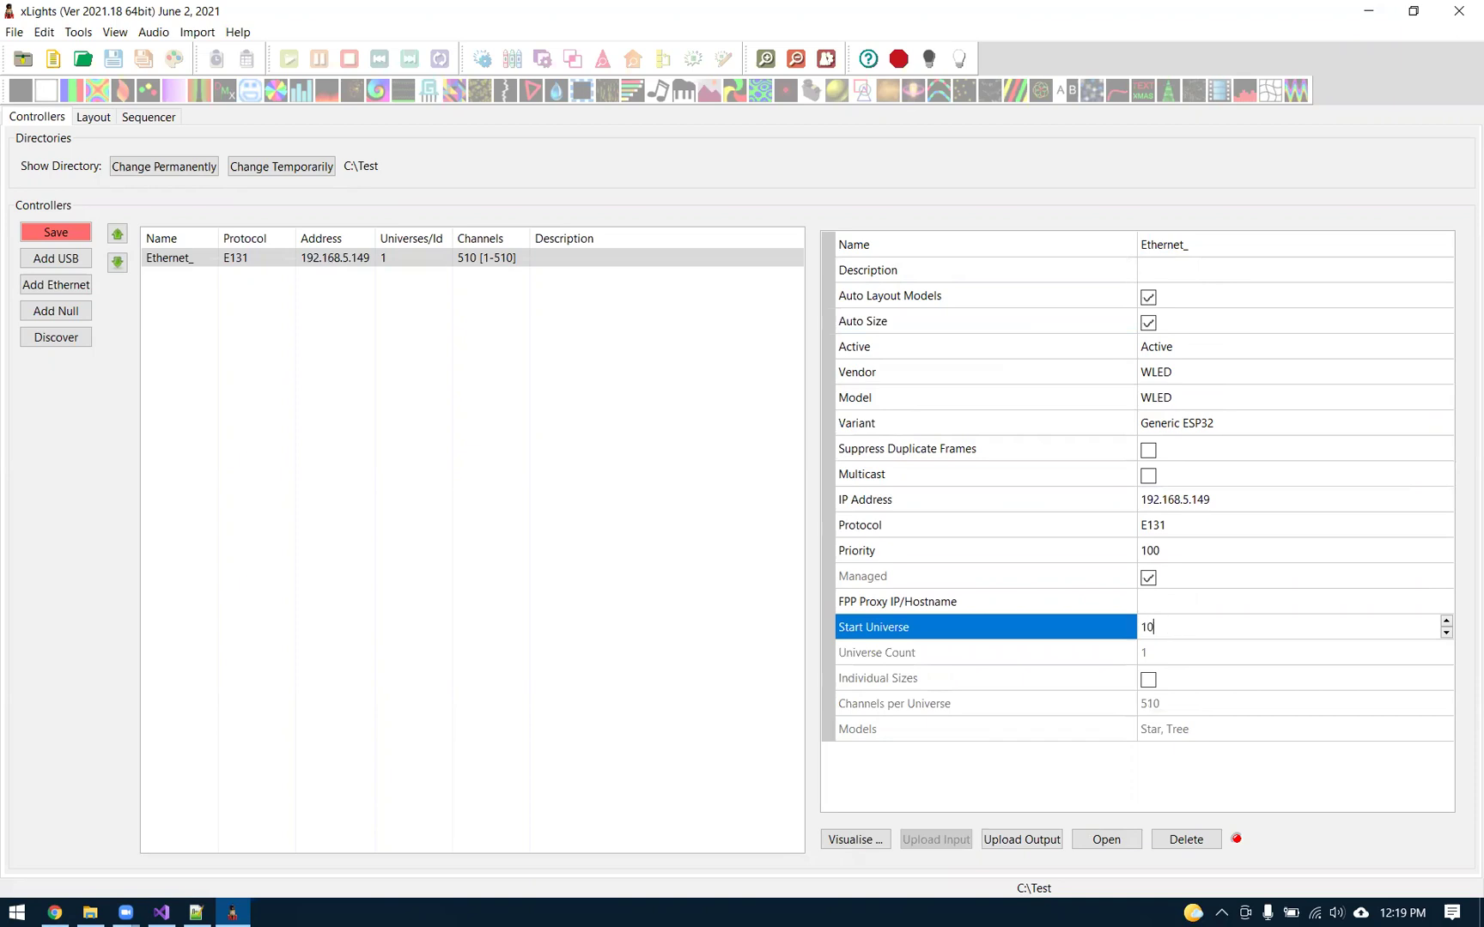
key(Return)
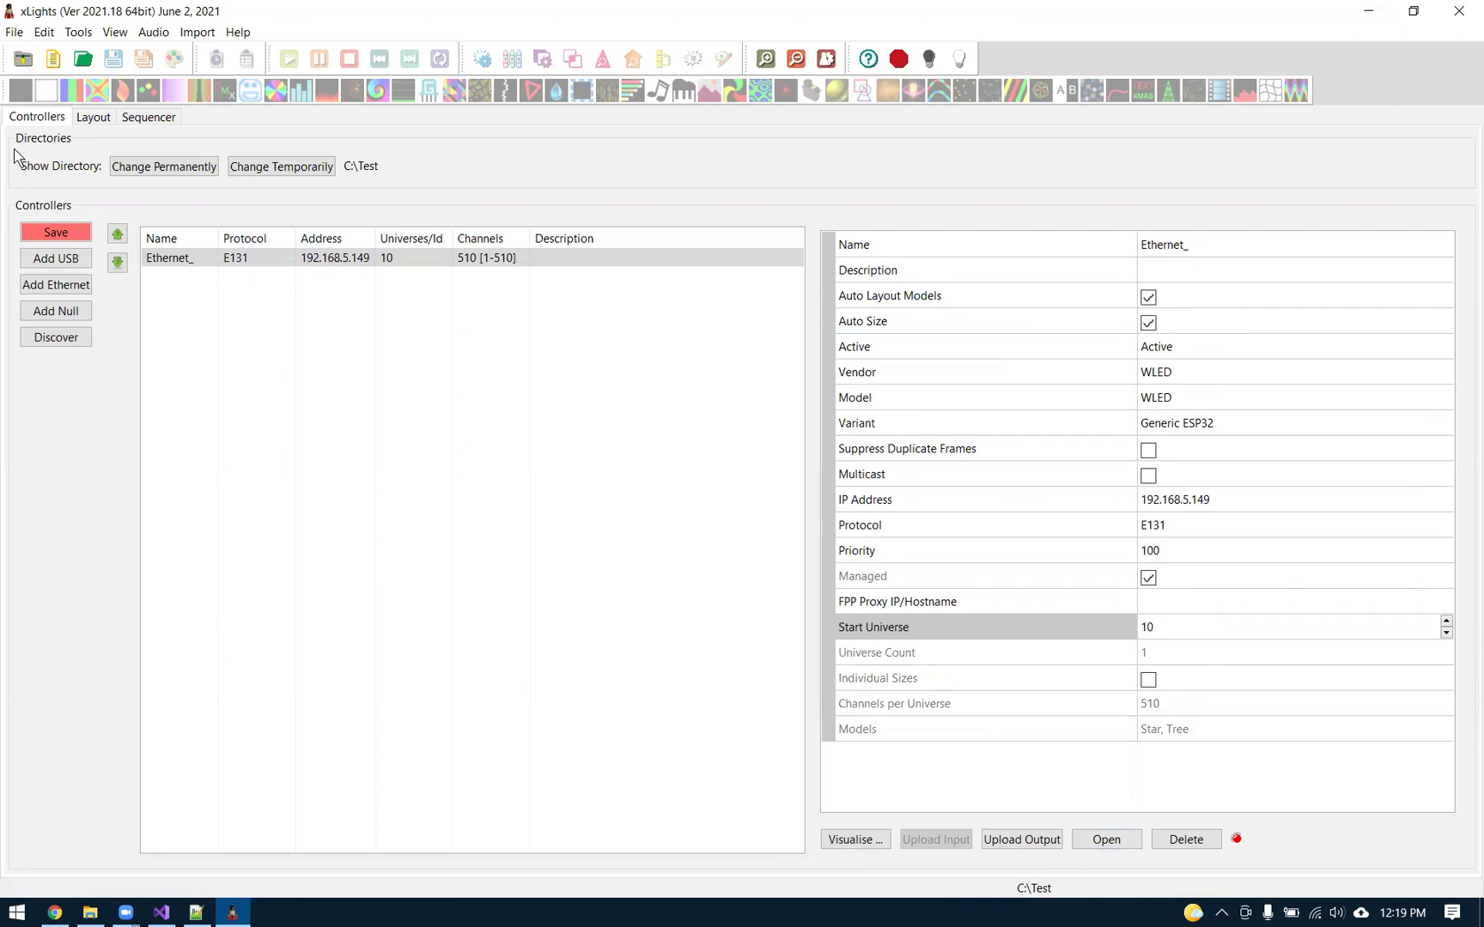
click(60, 235)
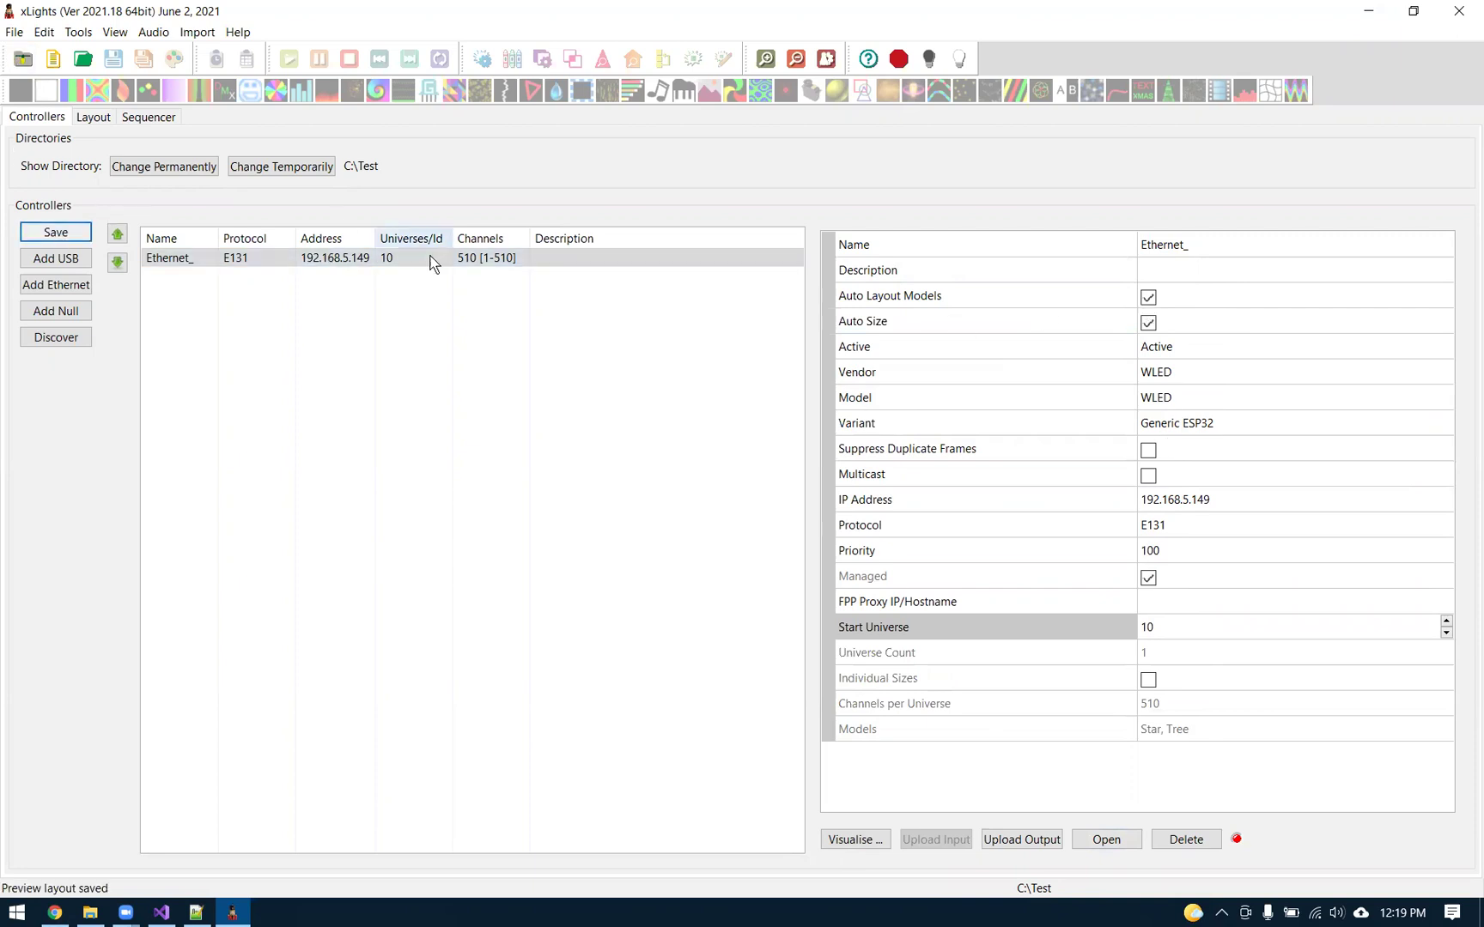
In the Visualise view, map the Tree to Pixel Ports 1–4 and the Star to Pixel Port 5.
click(869, 841)
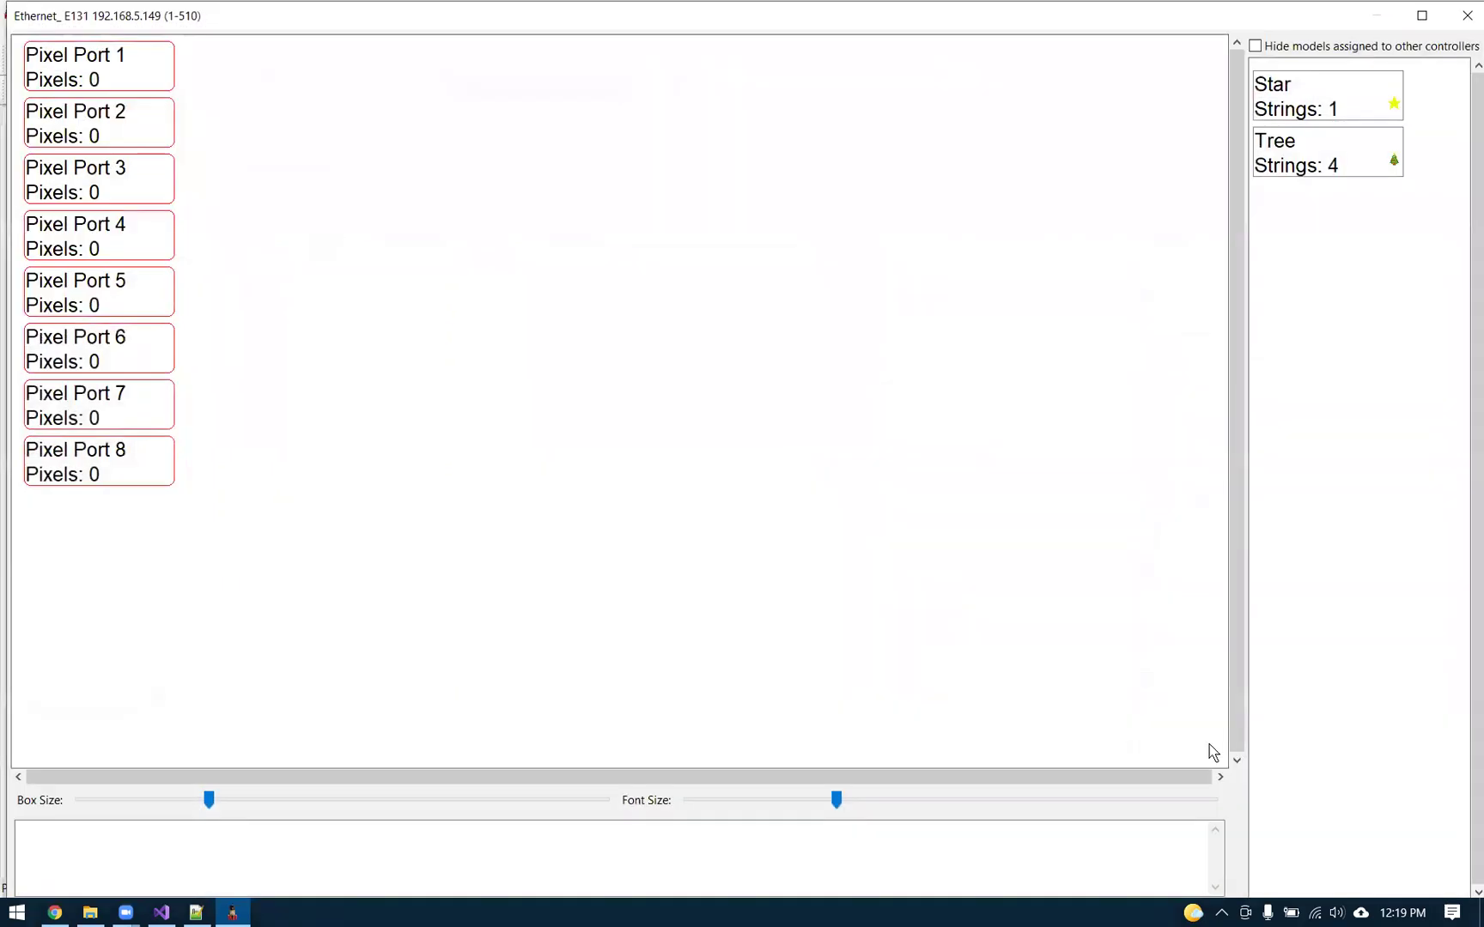
mouse_move(1318, 146)
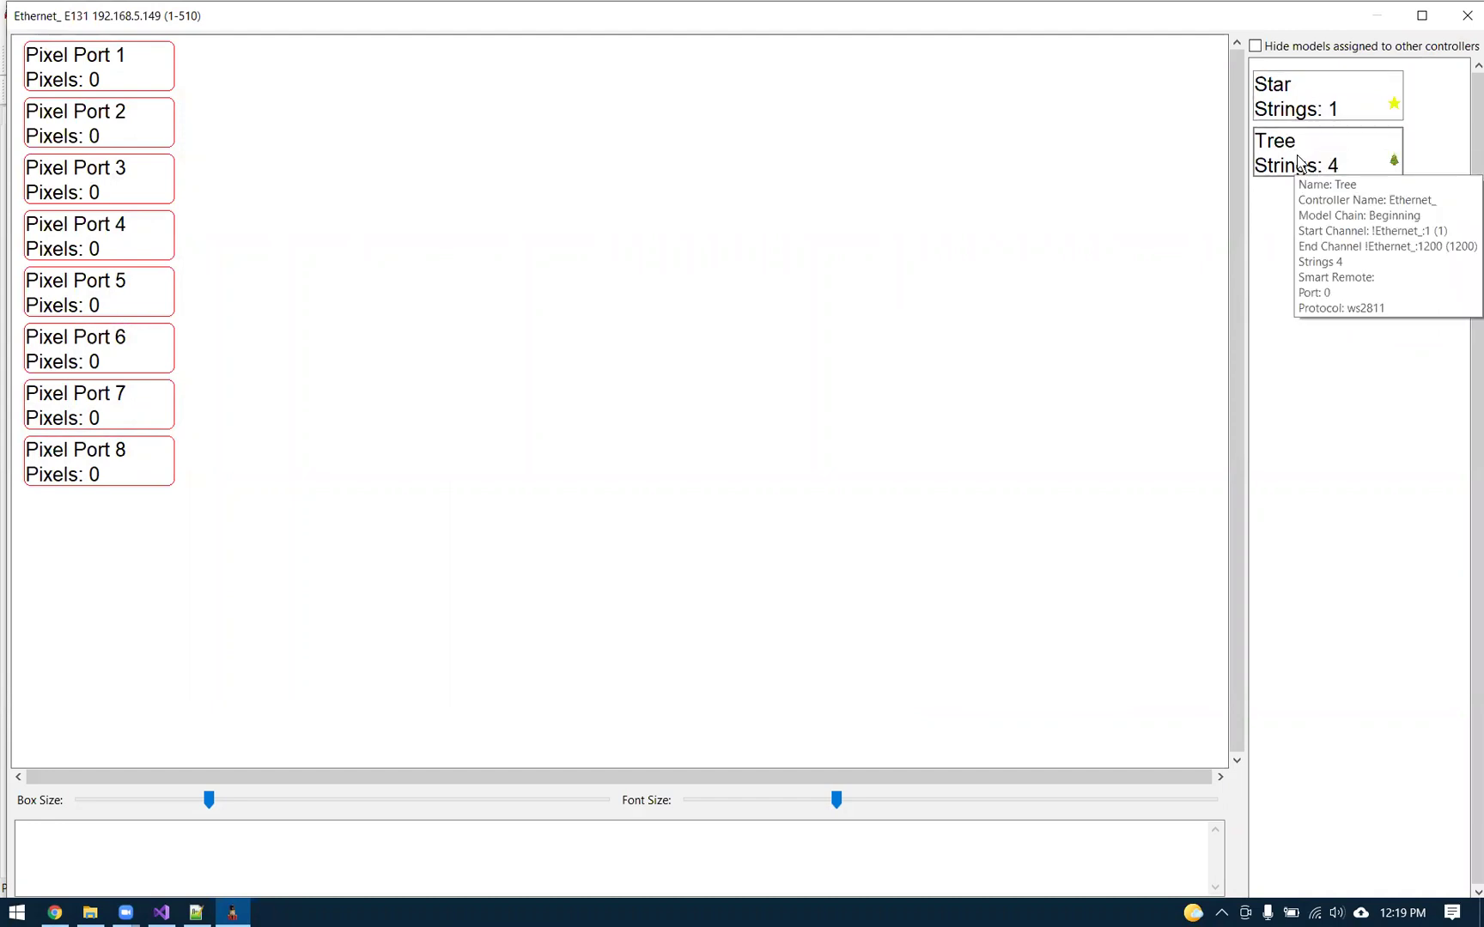
drag(1299, 161, 148, 56)
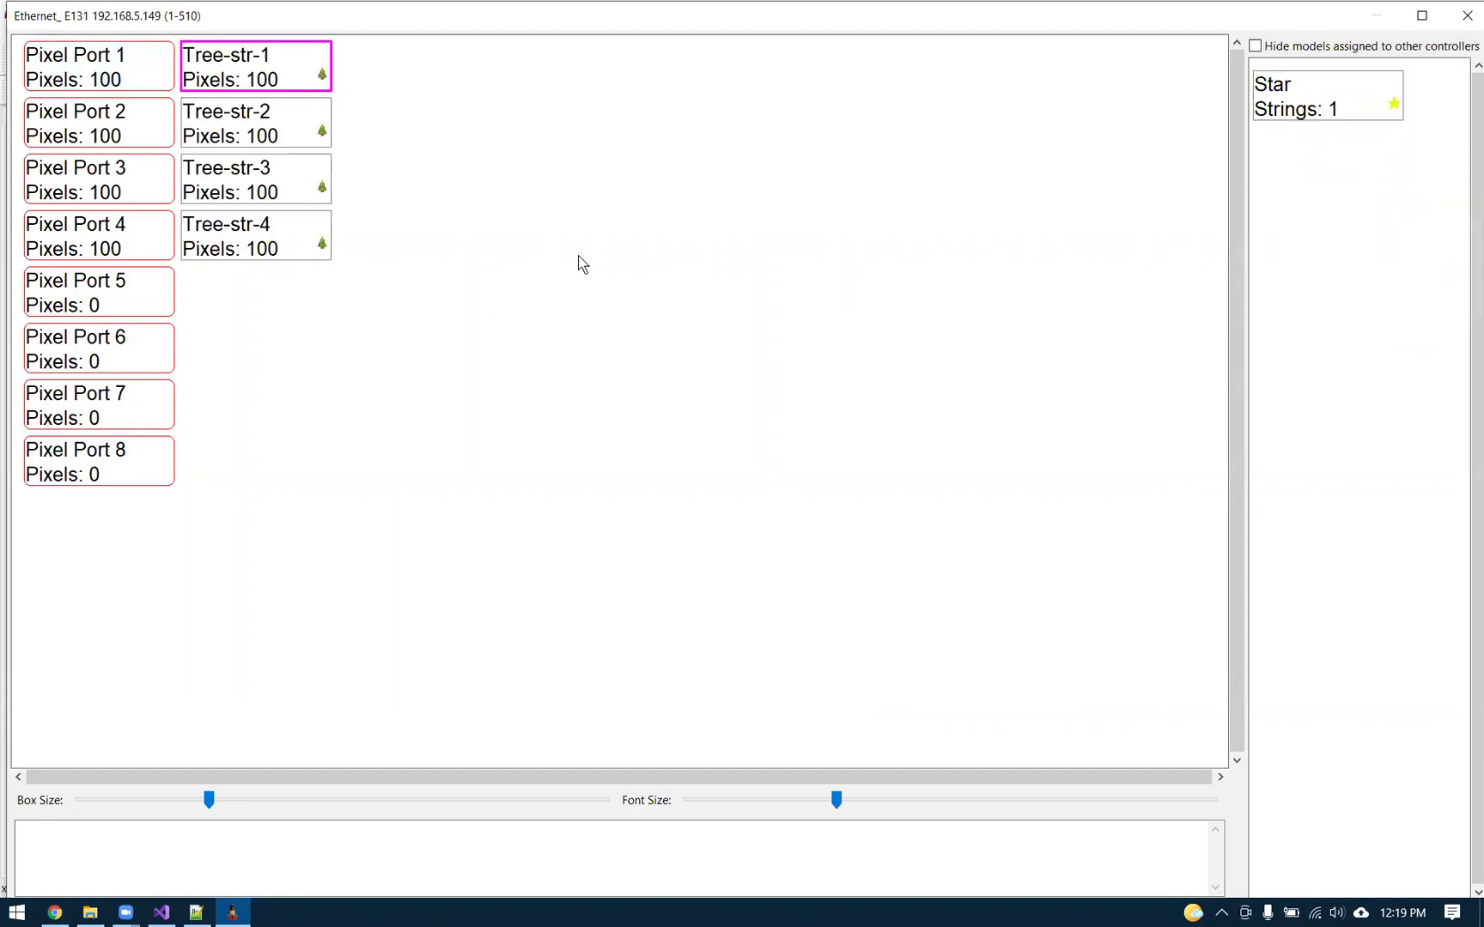
drag(1309, 116, 170, 292)
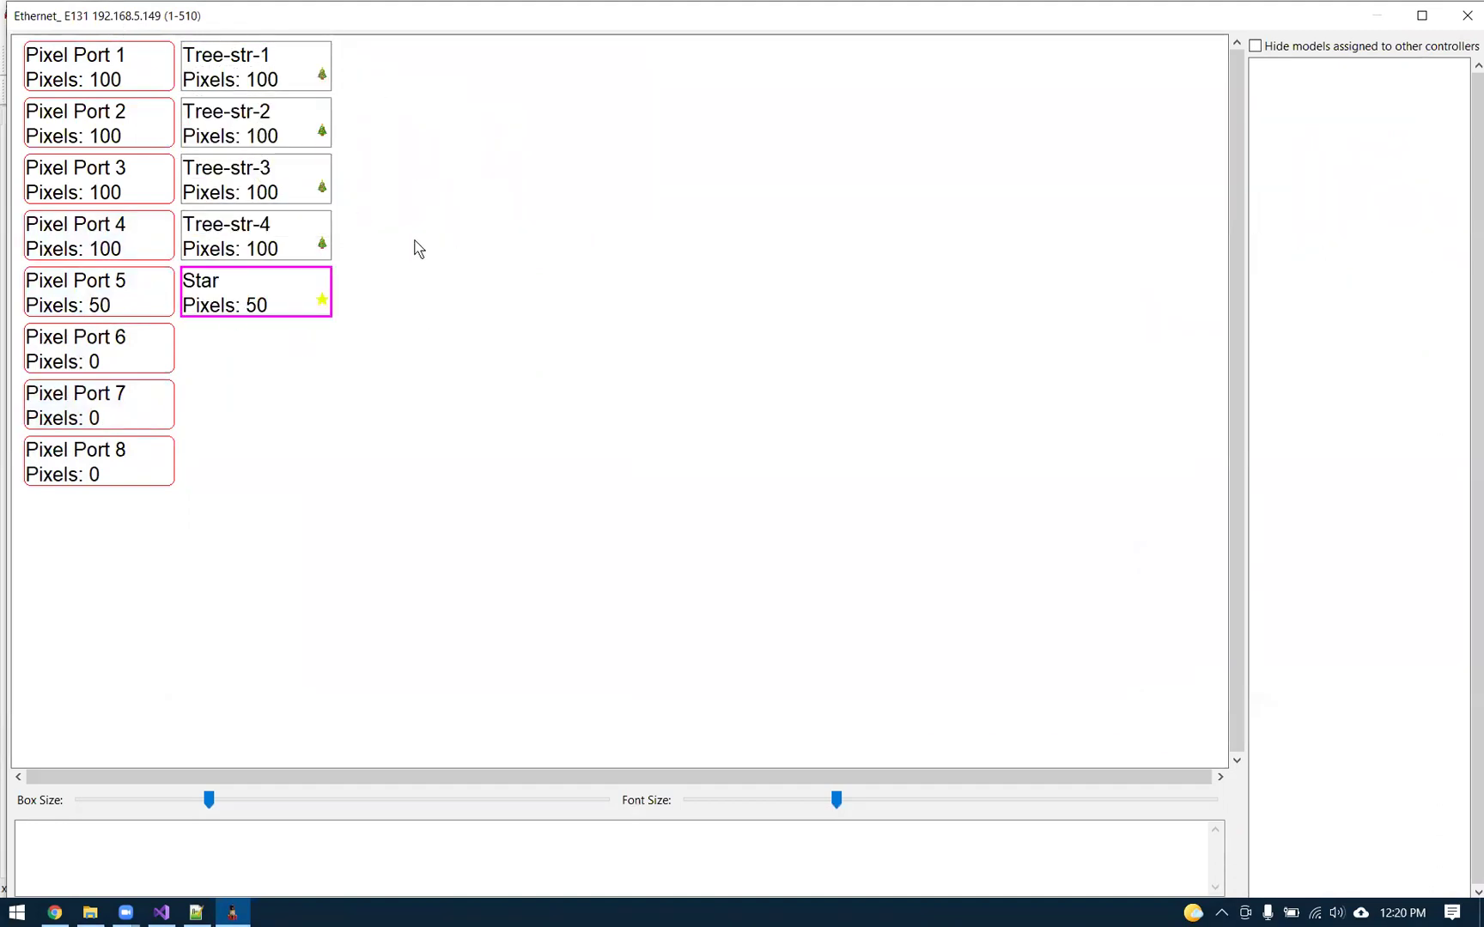
mouse_move(268, 302)
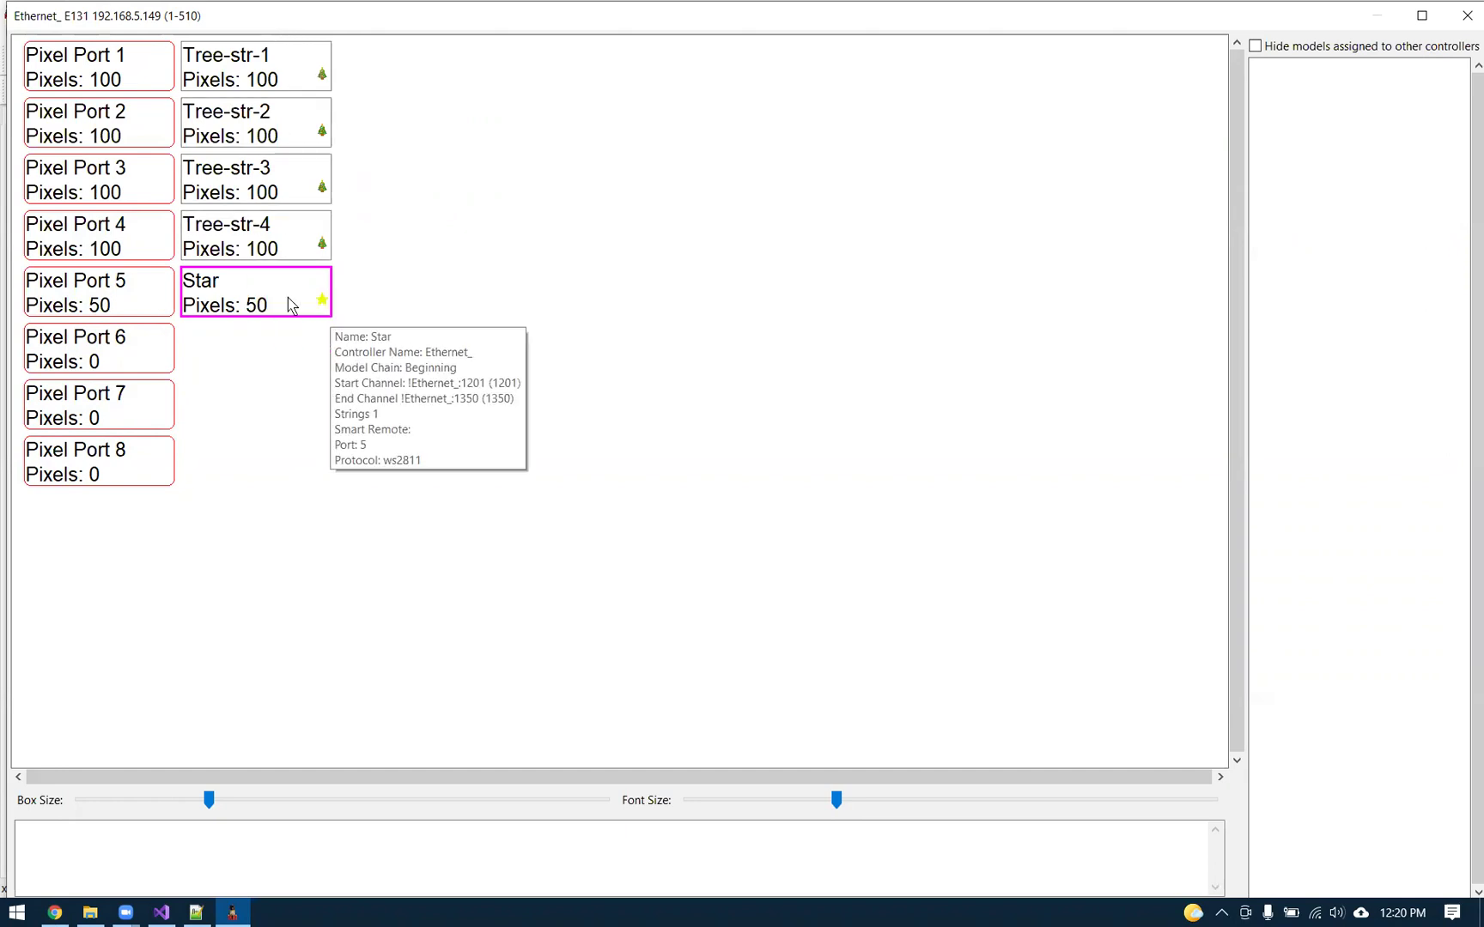
mouse_move(141, 306)
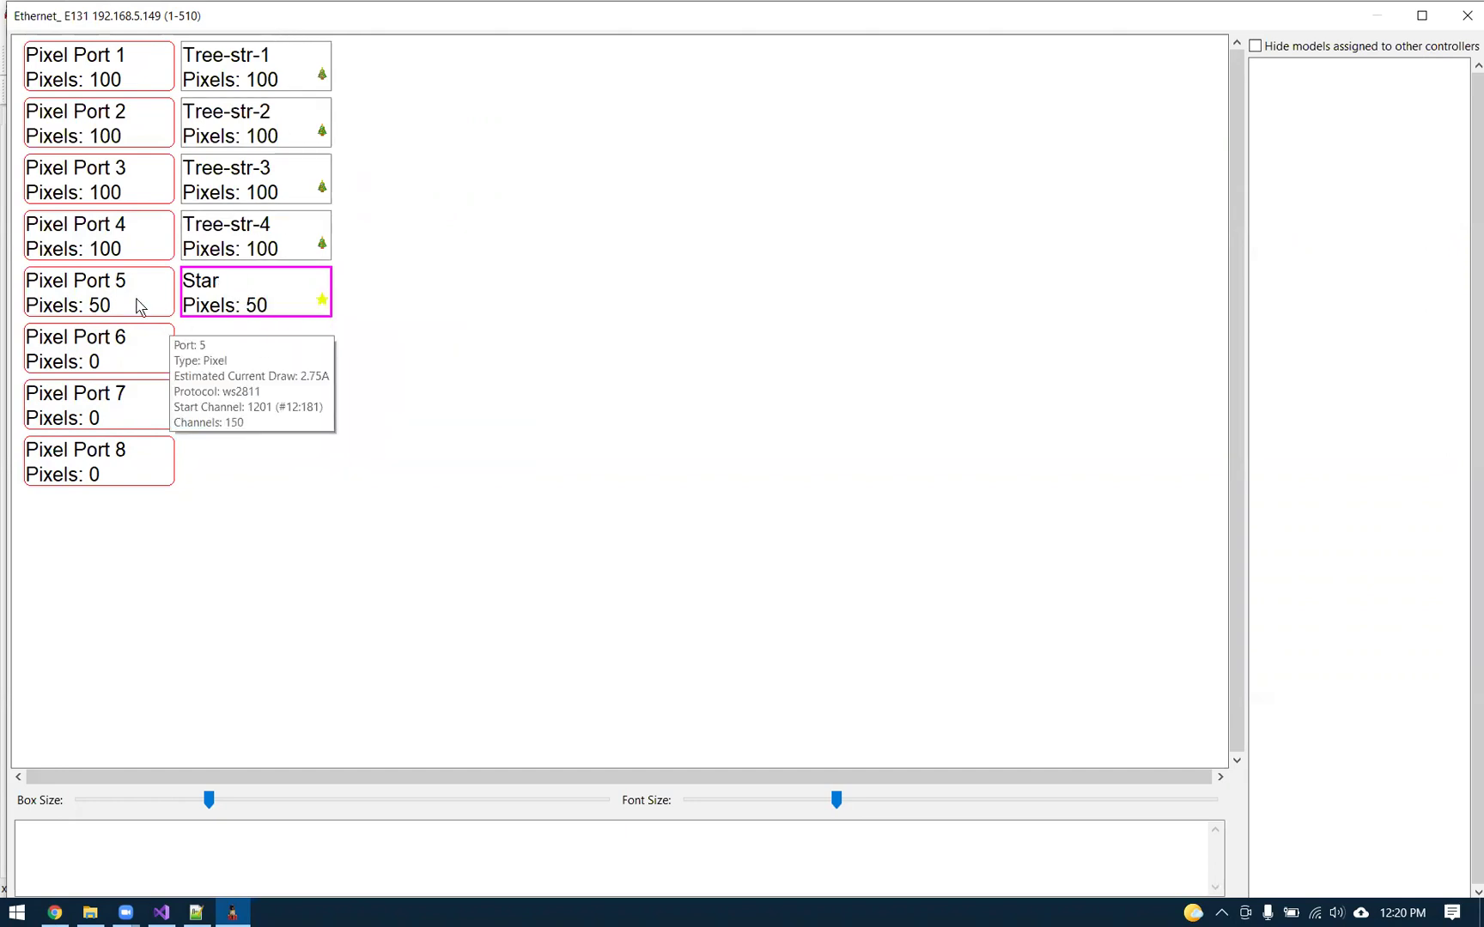
Save the port mapping and upload the Ethernet_ controller's configuration to WLED at 192.168.5.149.
click(1466, 18)
click(56, 234)
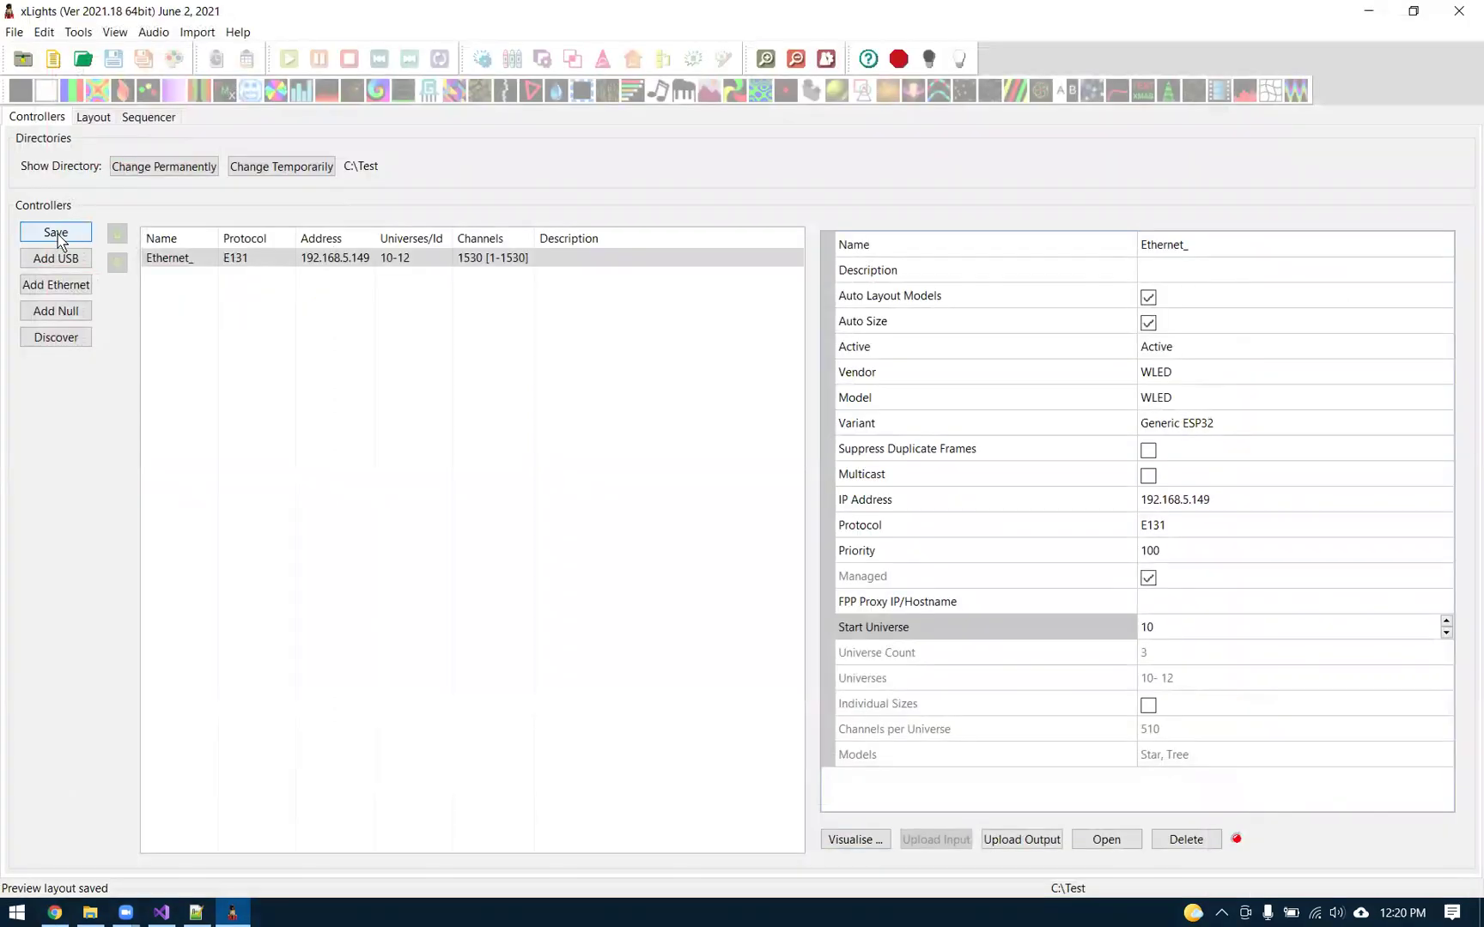
click(403, 262)
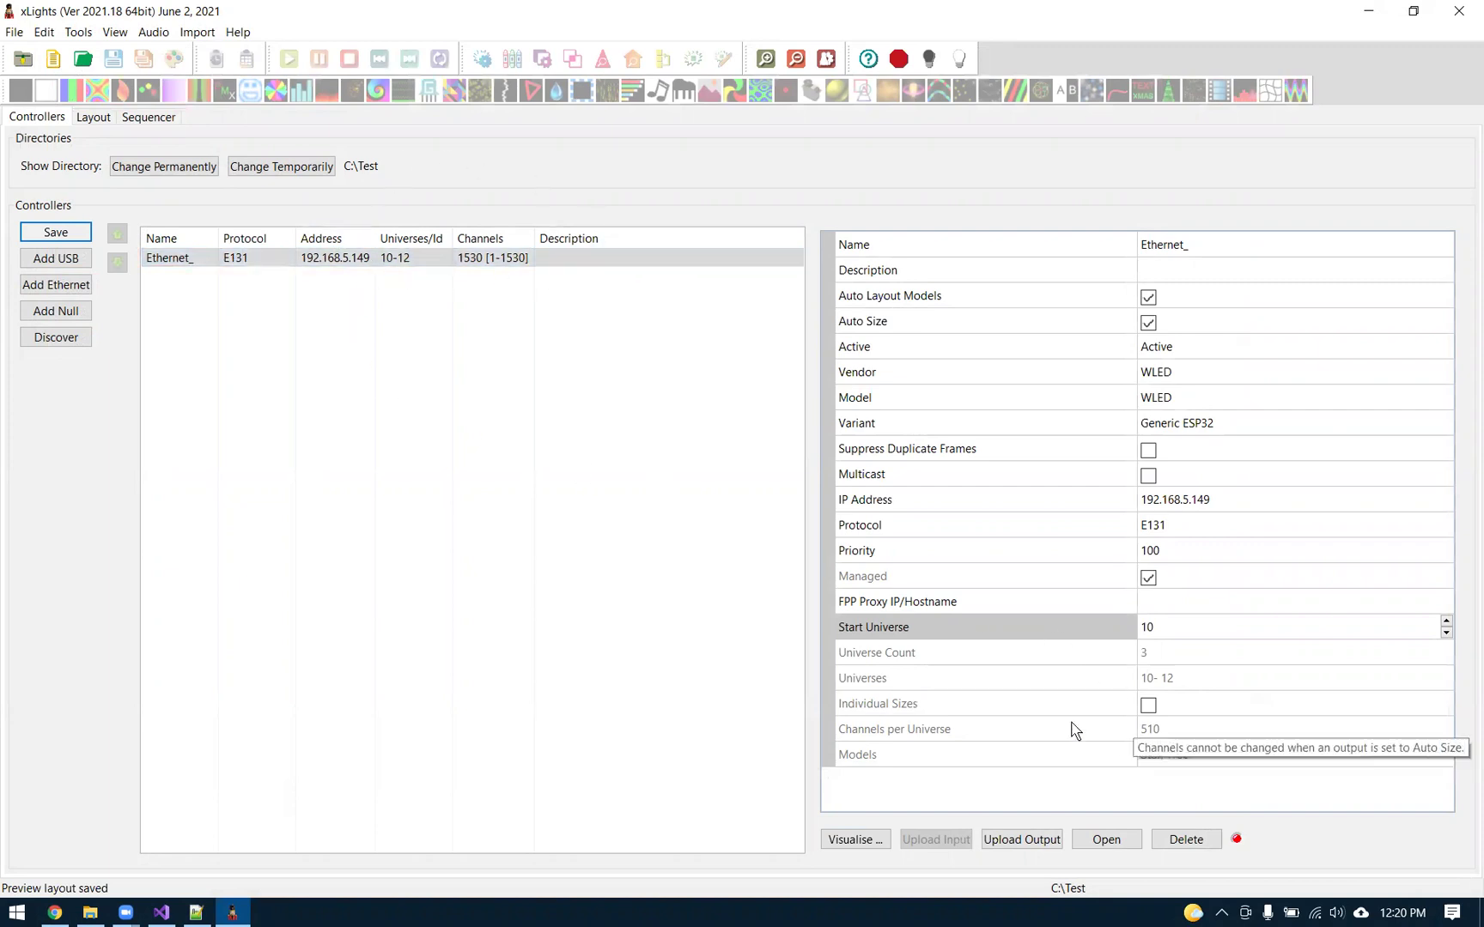
click(1004, 844)
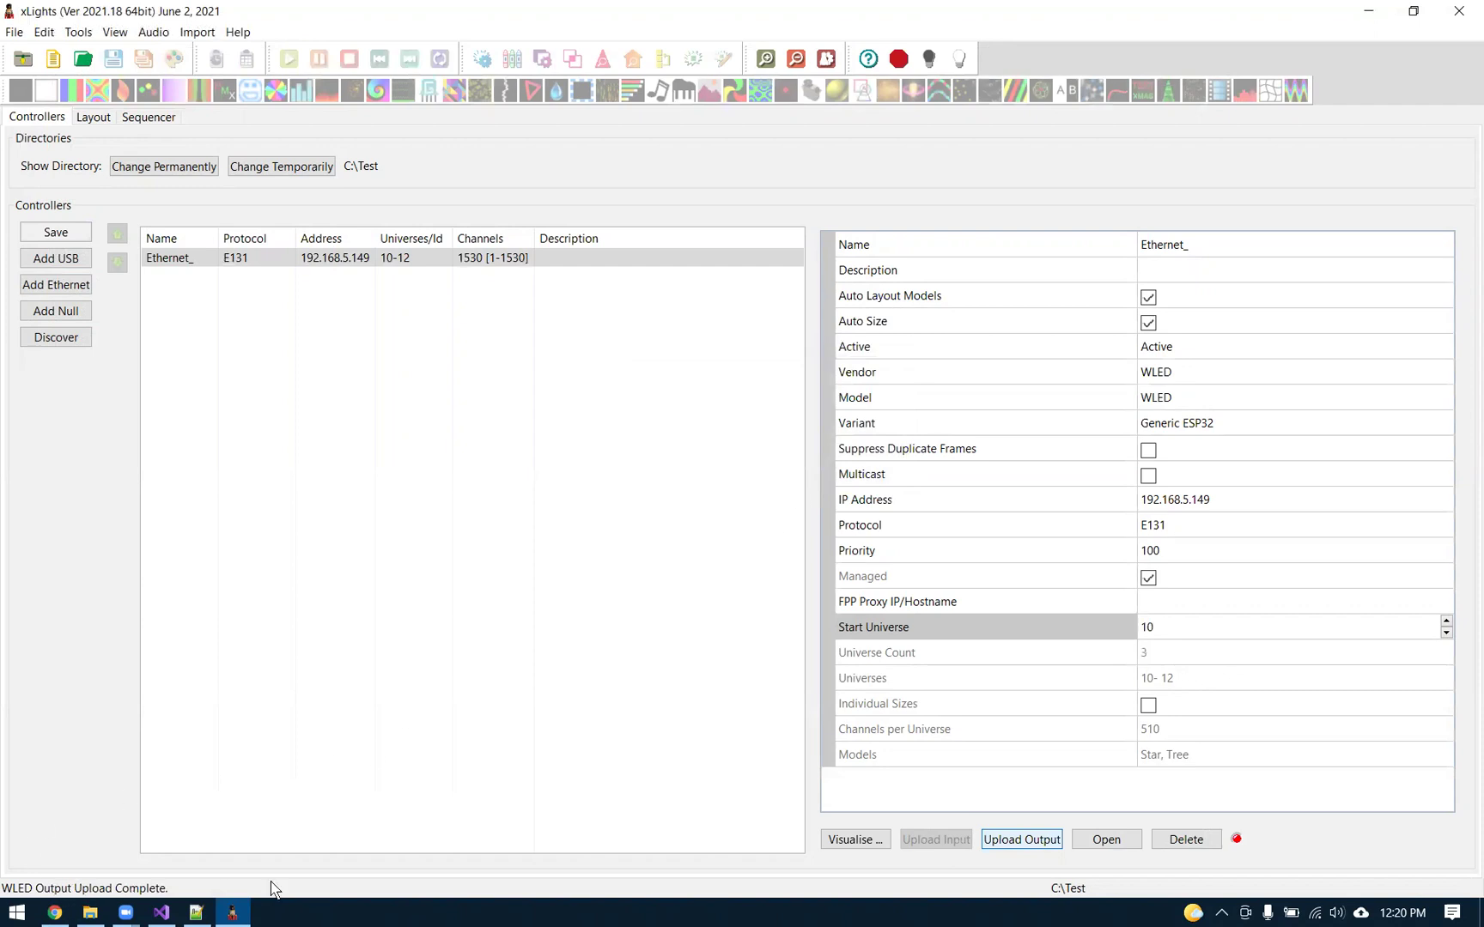
Verify WLED's Sync Interfaces shows E1.31 start universe 10 in Multi RGB mode.
click(54, 912)
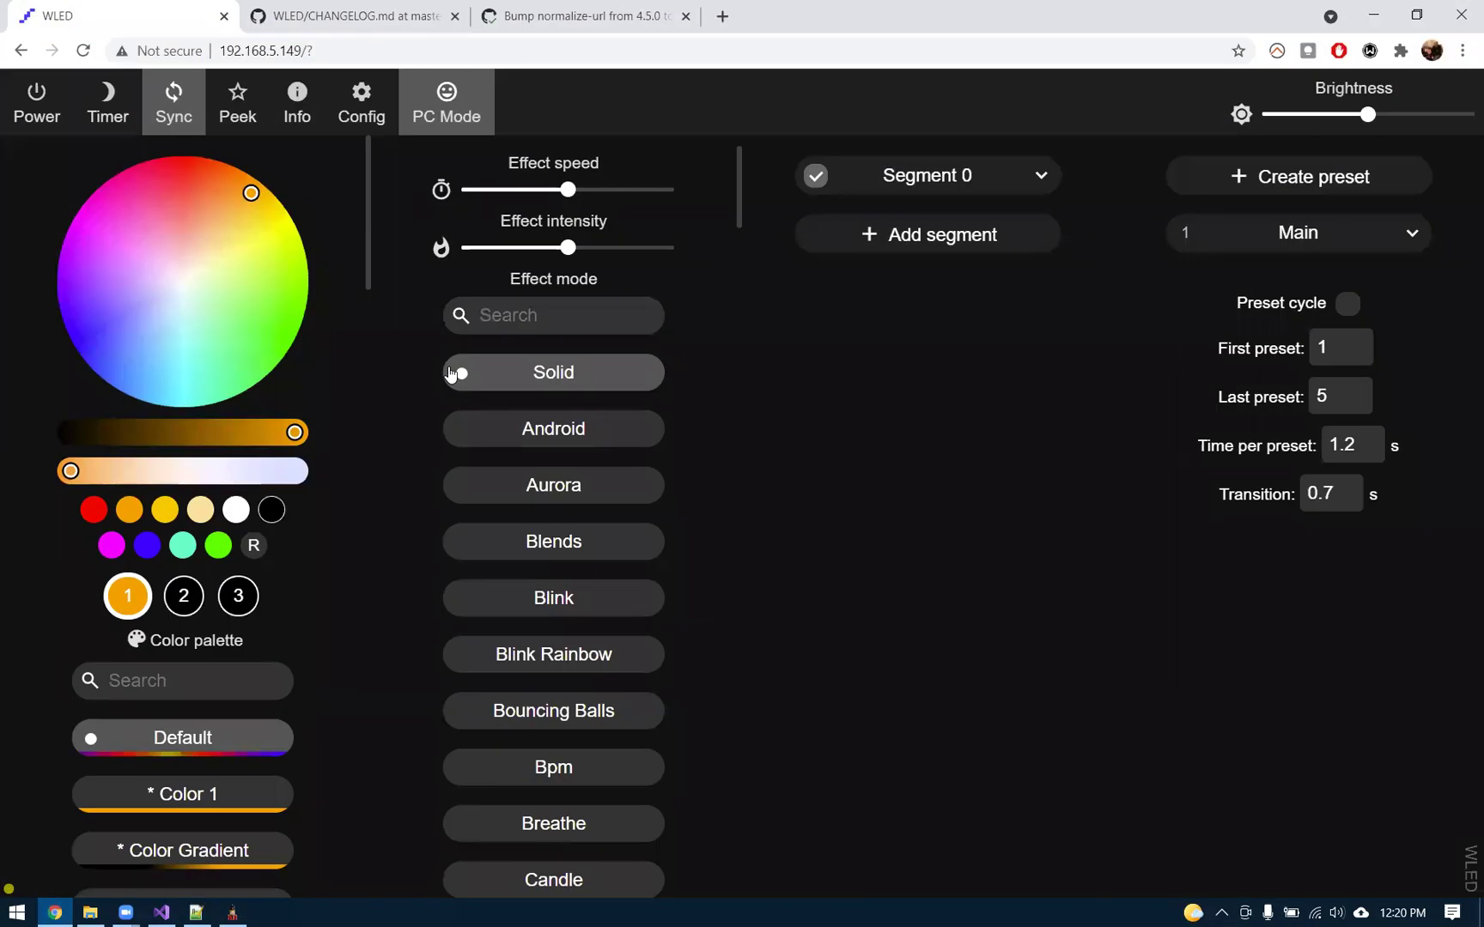
click(361, 107)
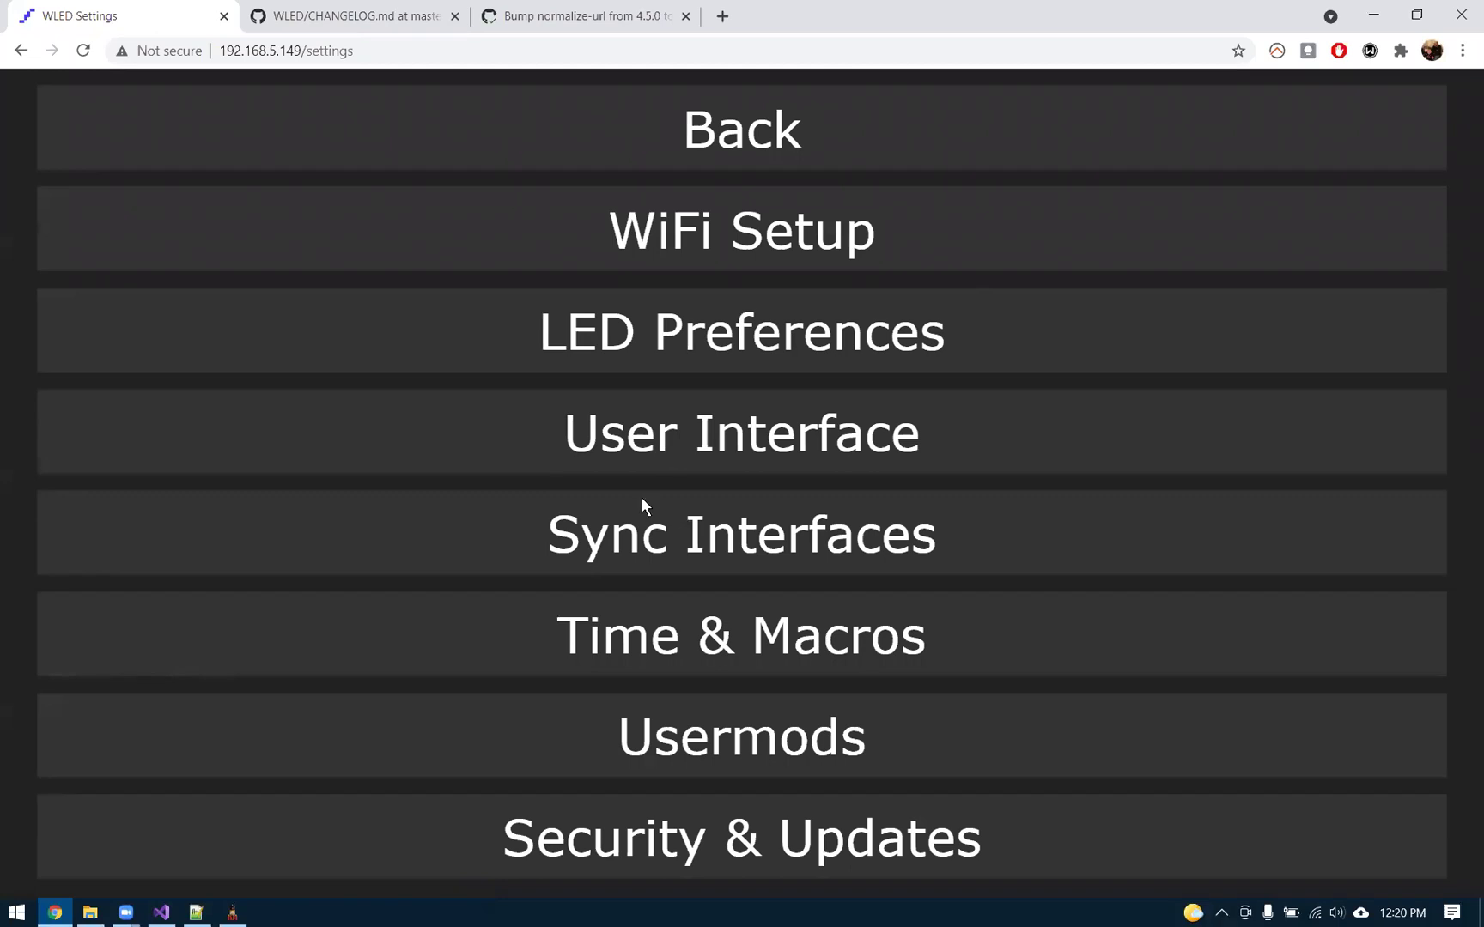
click(676, 541)
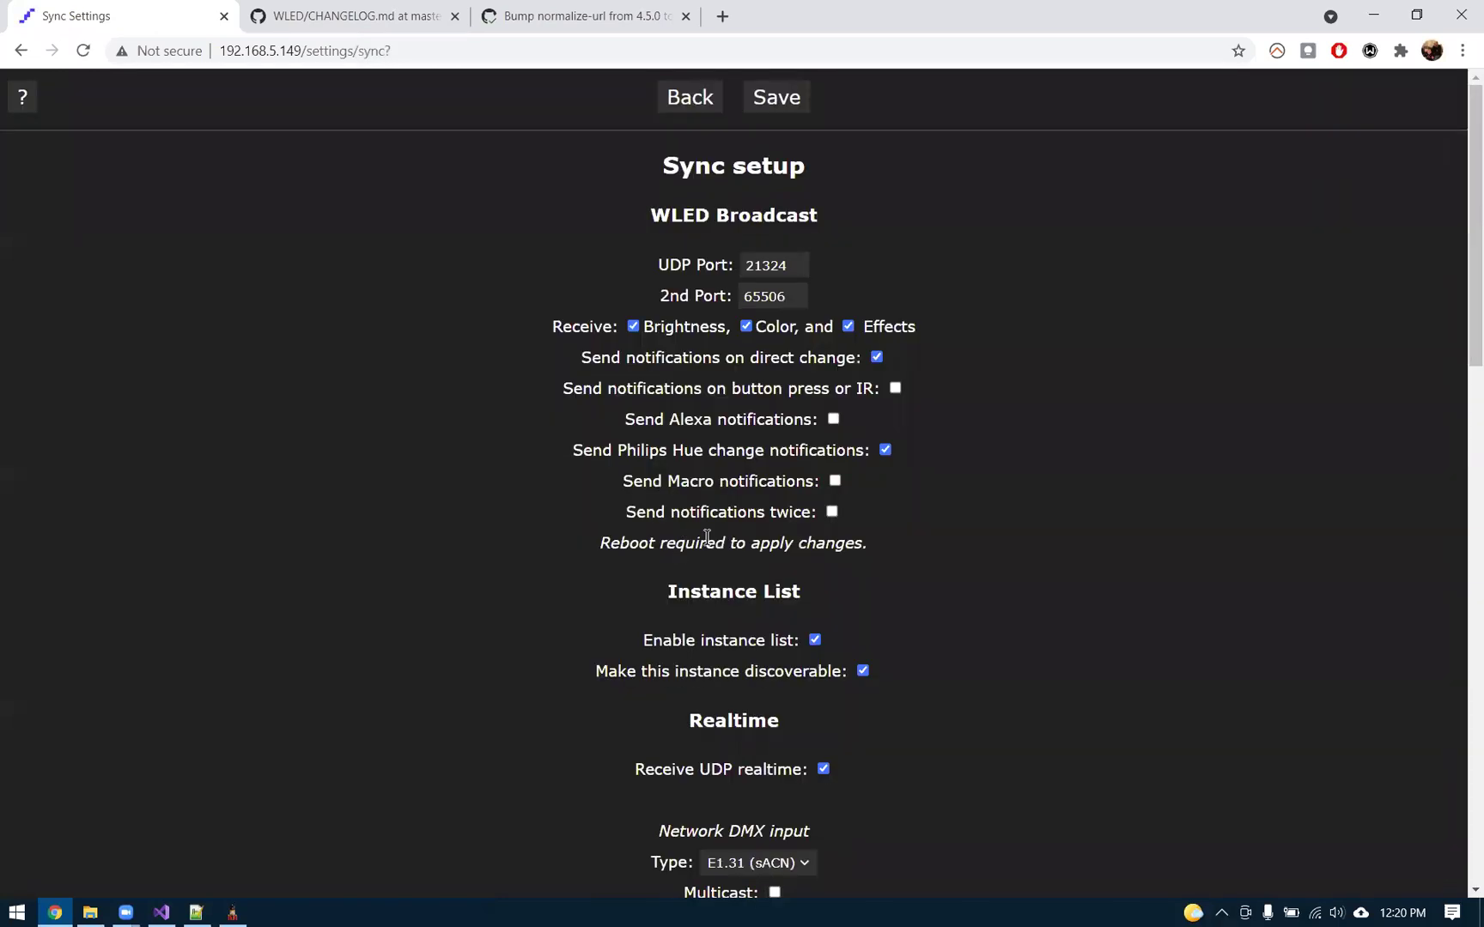
scroll(885, 452, down, 5)
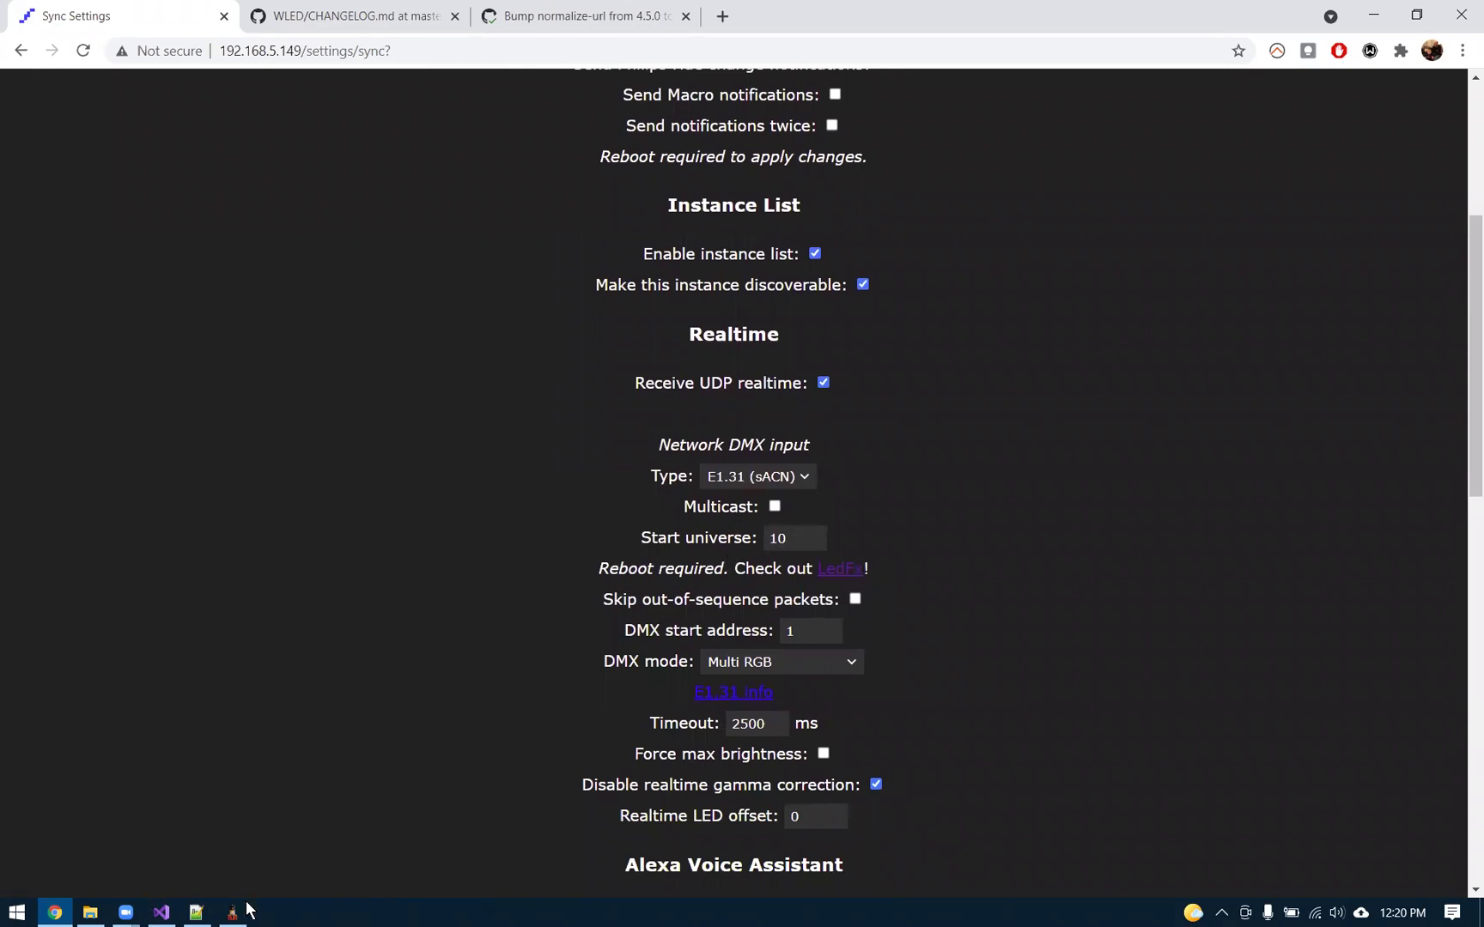
scroll(391, 421, up, 5)
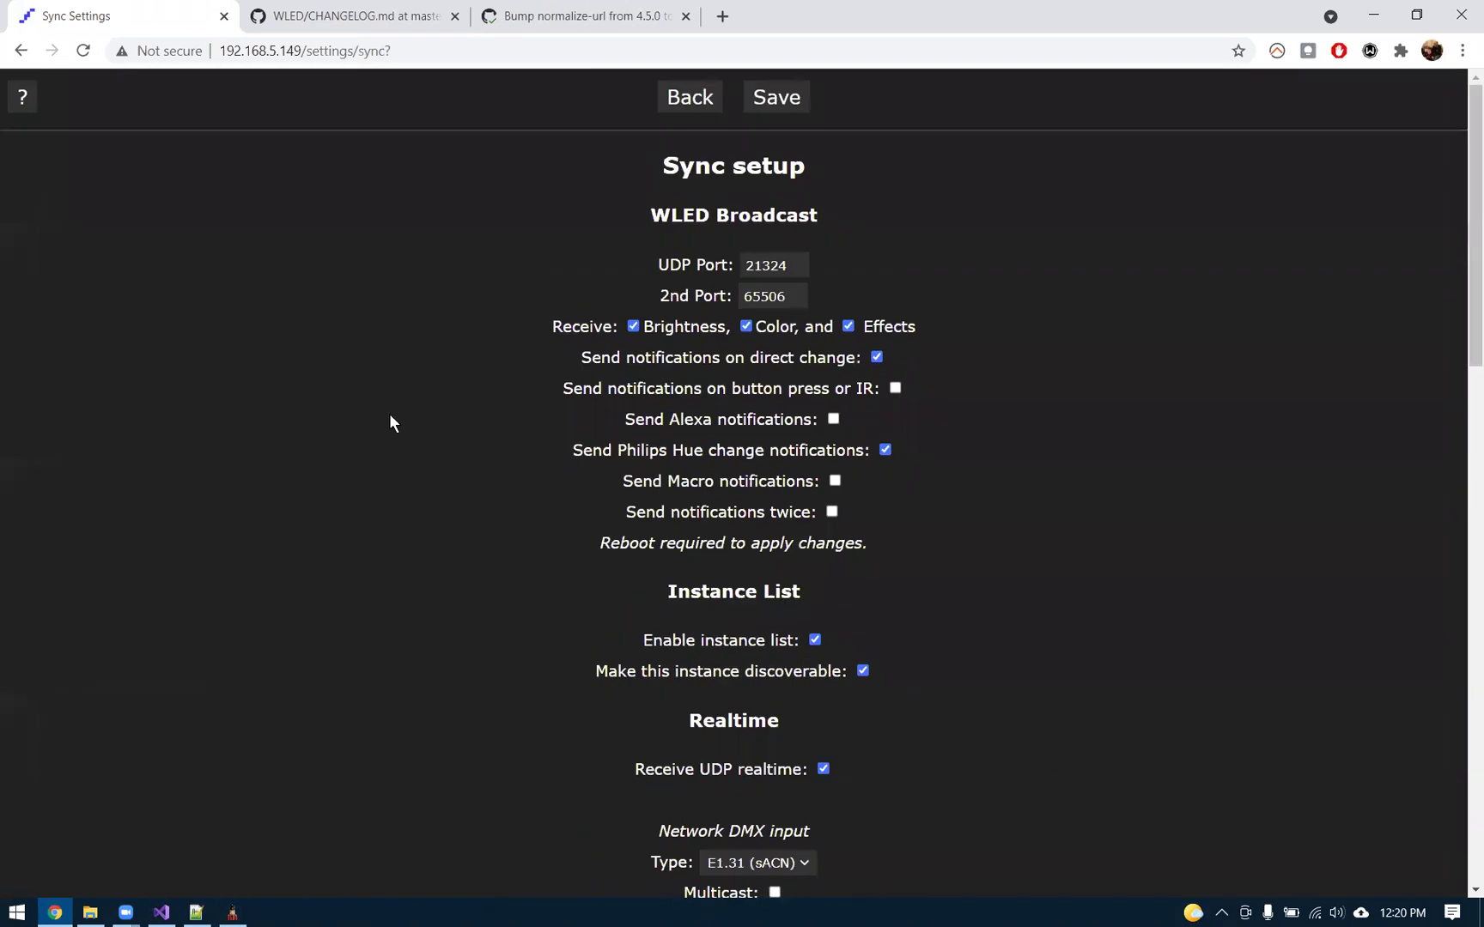
click(698, 100)
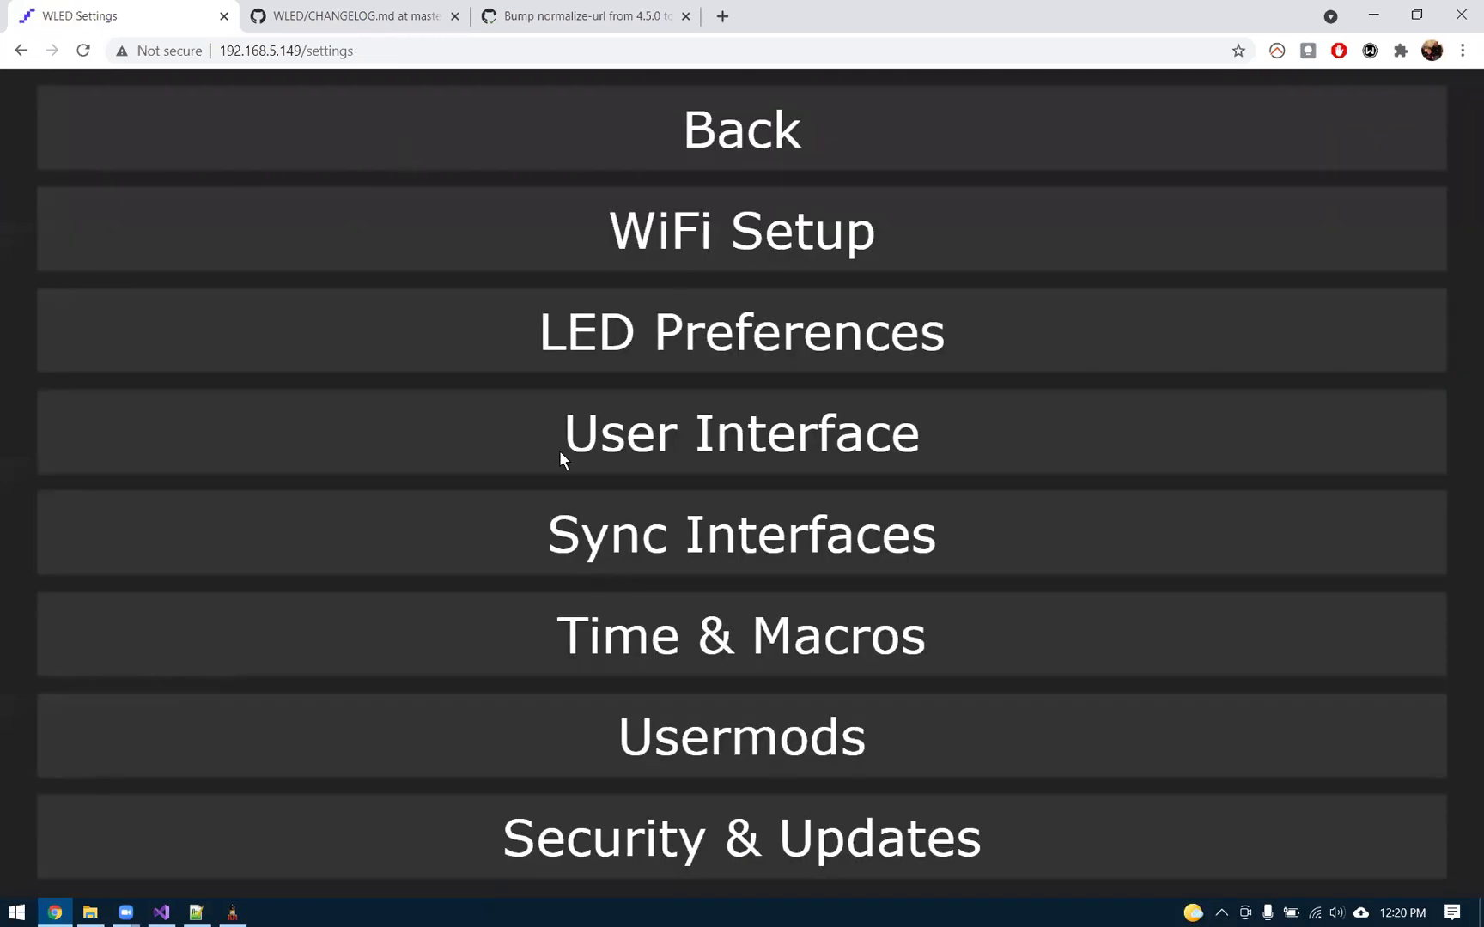
Check WLED's five WS281x outputs on pins 5, 13, 12, 14 and 27 total 450 LEDs.
click(686, 329)
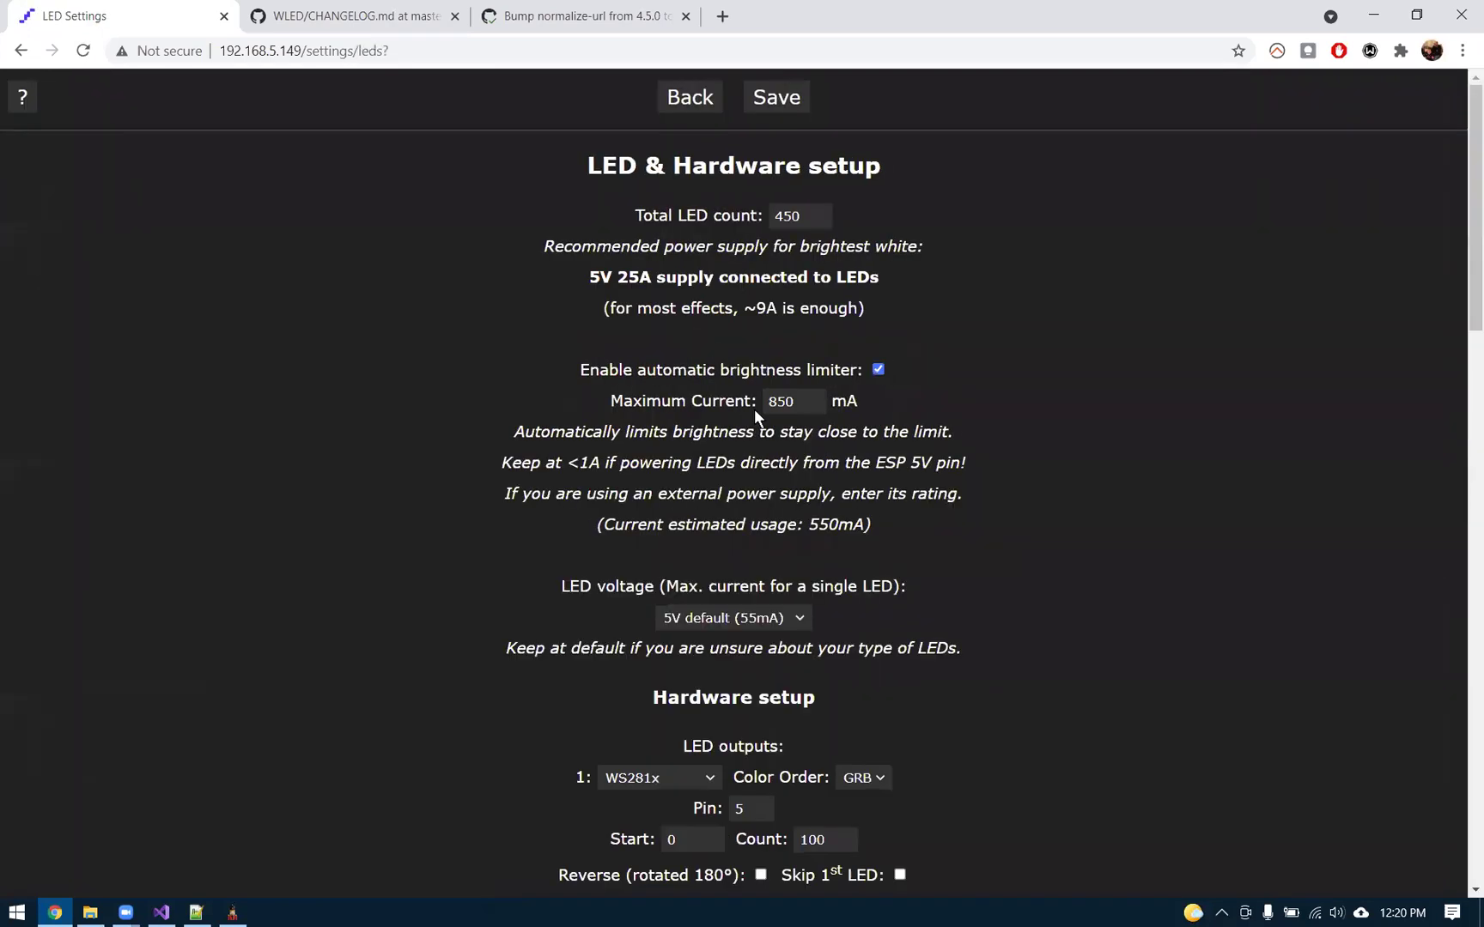
scroll(753, 410, down, 3)
scroll(947, 484, down, 5)
scroll(948, 484, up, 1)
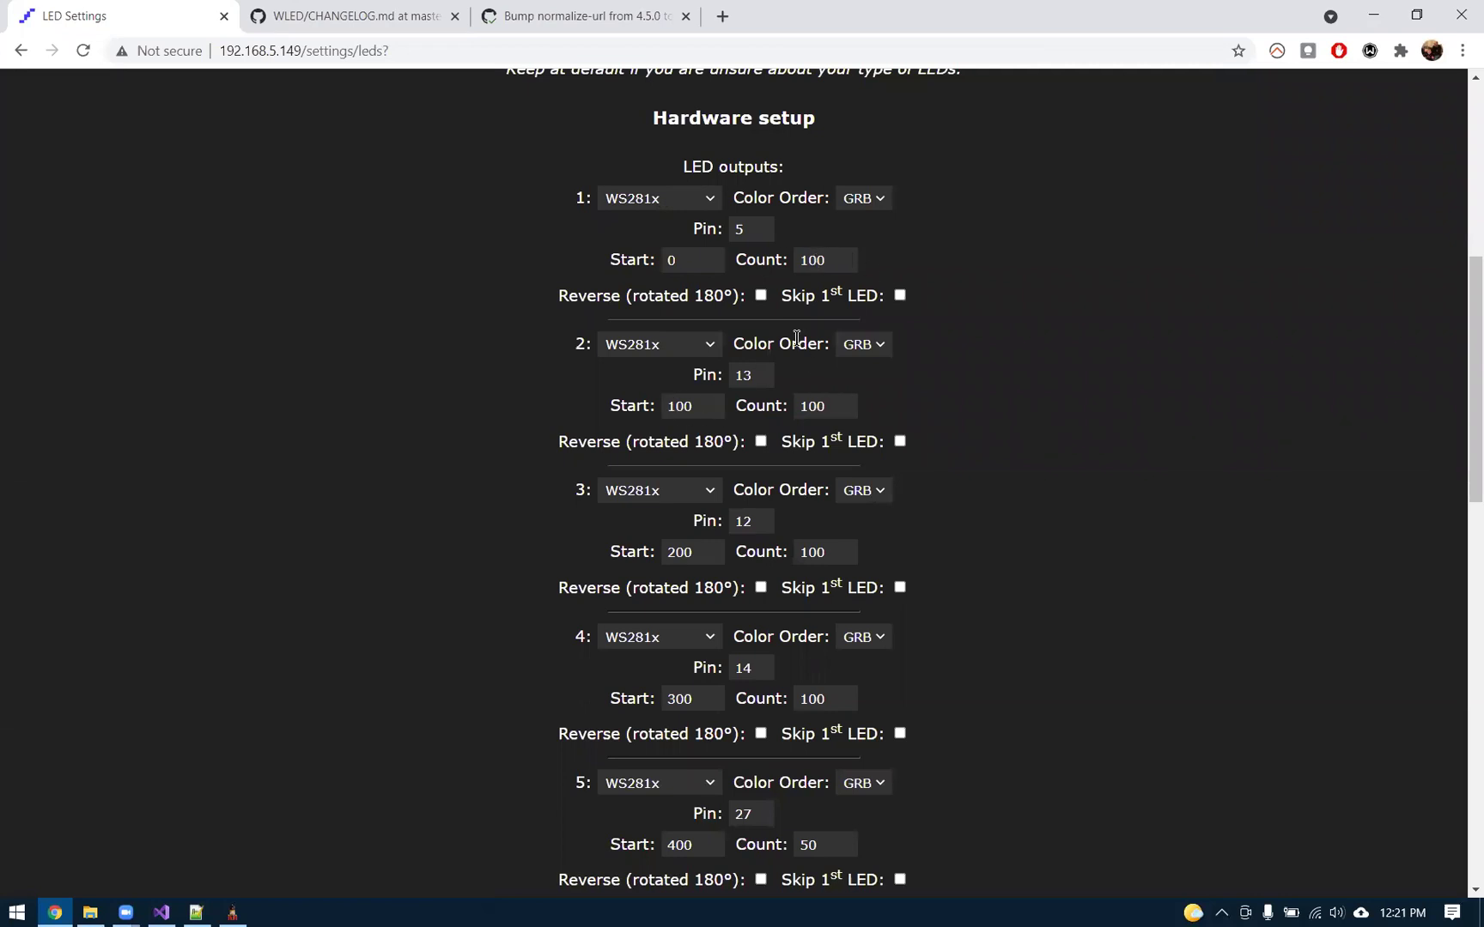
scroll(796, 340, up, 5)
scroll(798, 345, up, 2)
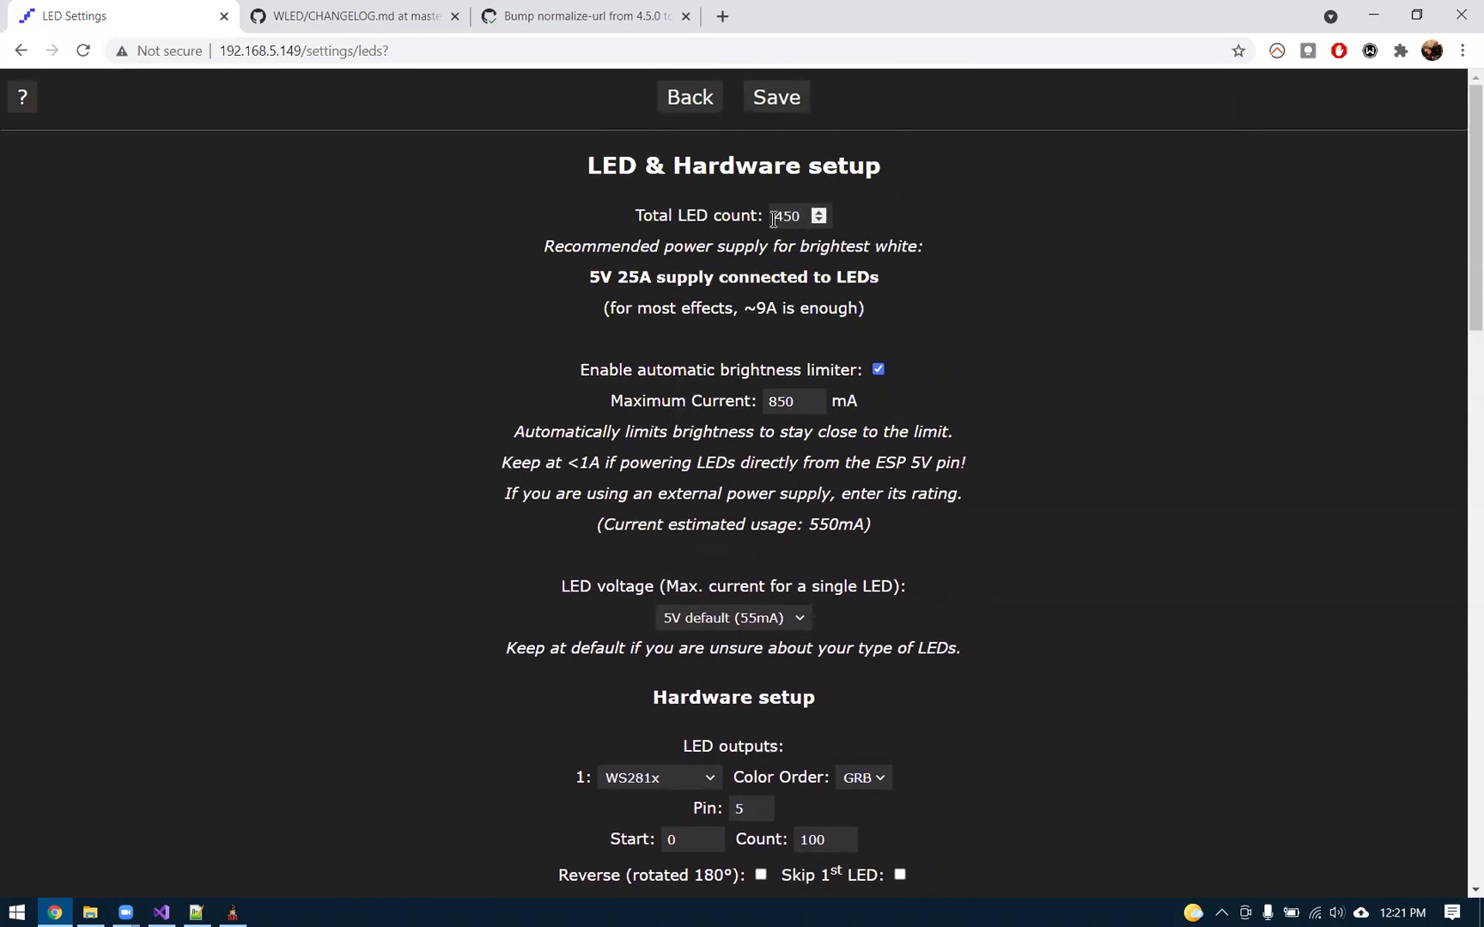
scroll(788, 224, down, 8)
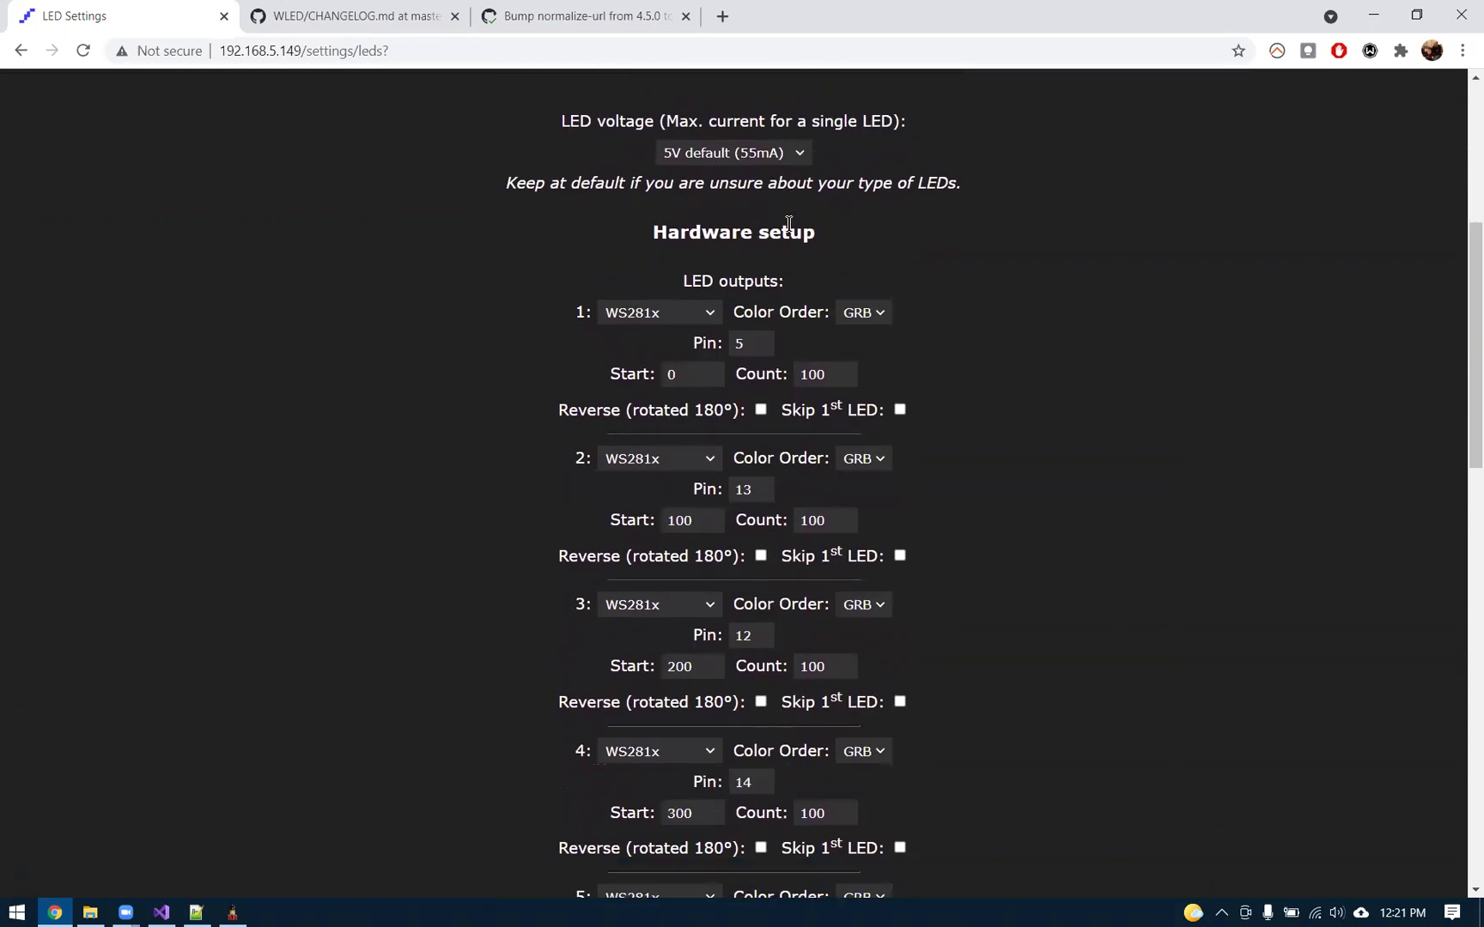
scroll(749, 272, down, 1)
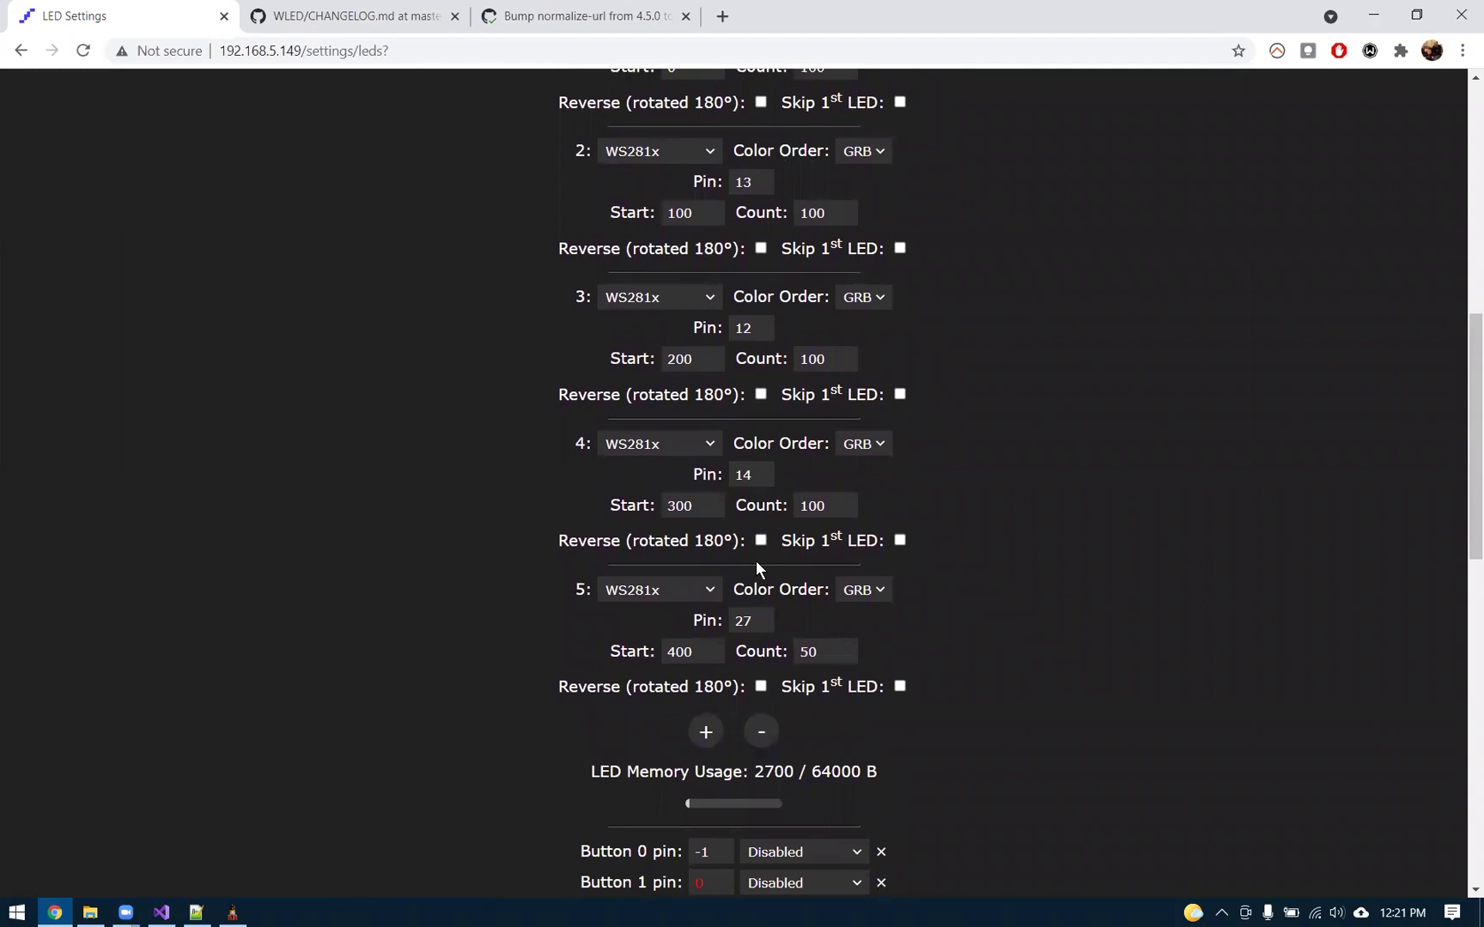
scroll(893, 577, up, 3)
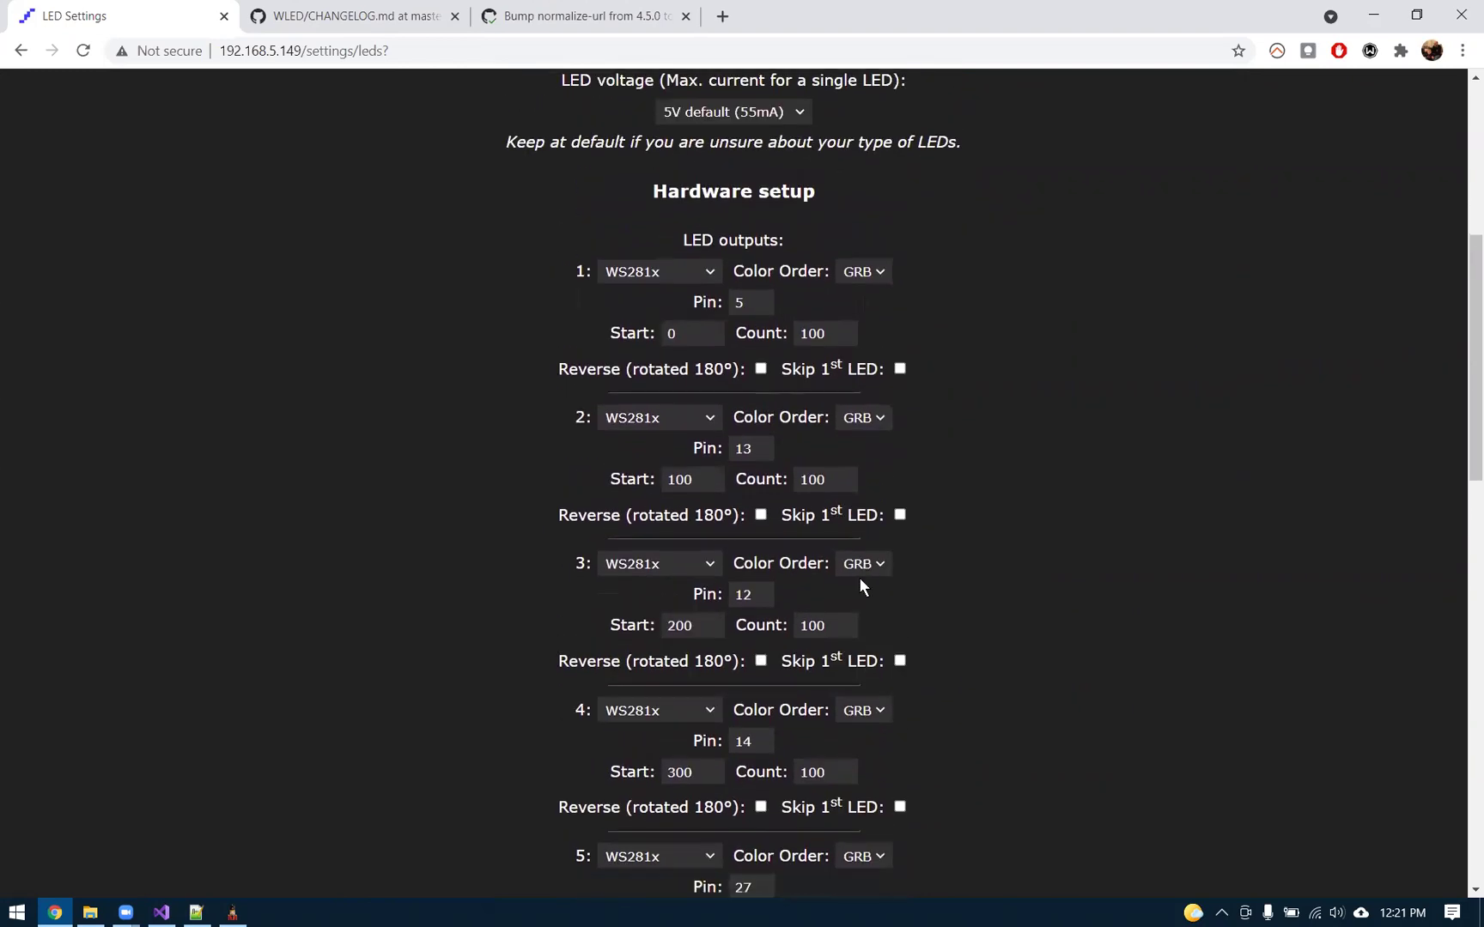
scroll(861, 577, down, 2)
scroll(864, 582, up, 1)
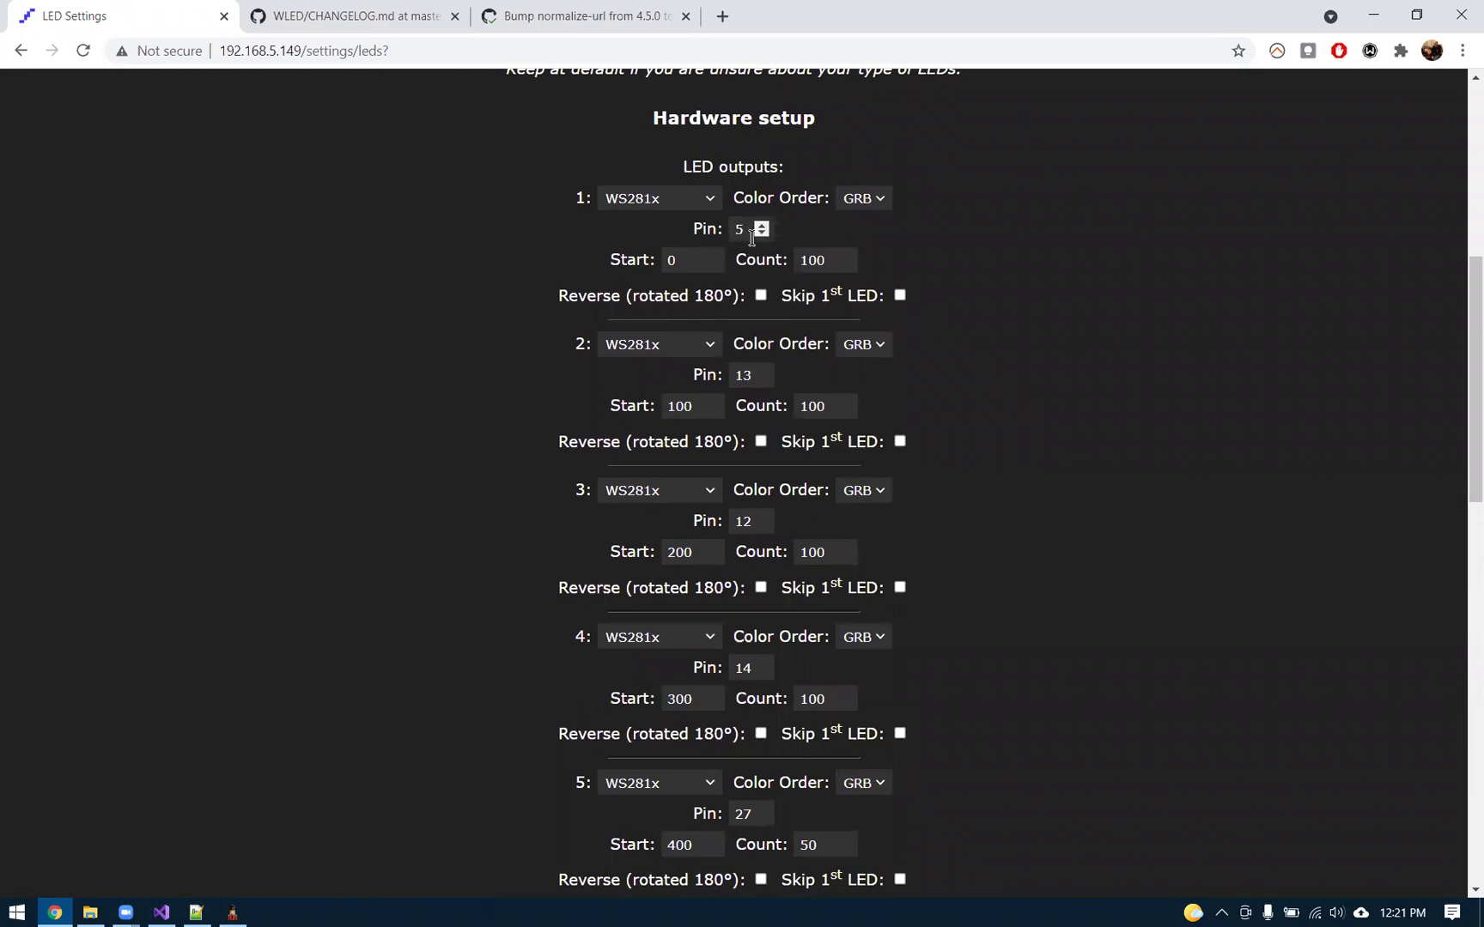
In Notepad++'s wled.xcontroller, select the Generic ESP8266 and Generic ESP32 port-to-pin lines.
click(197, 912)
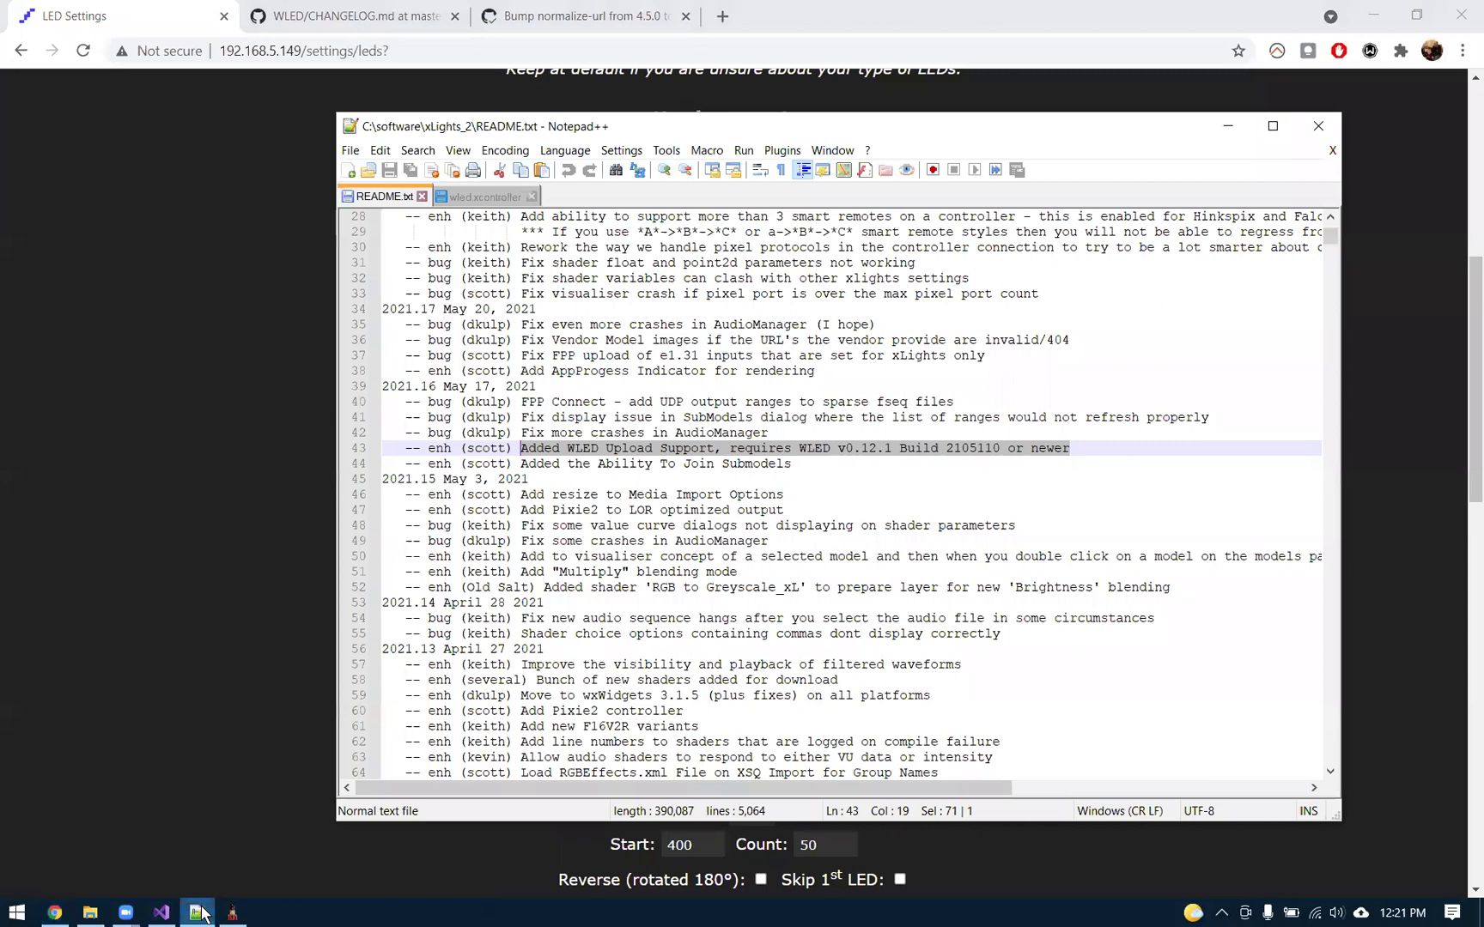
click(485, 197)
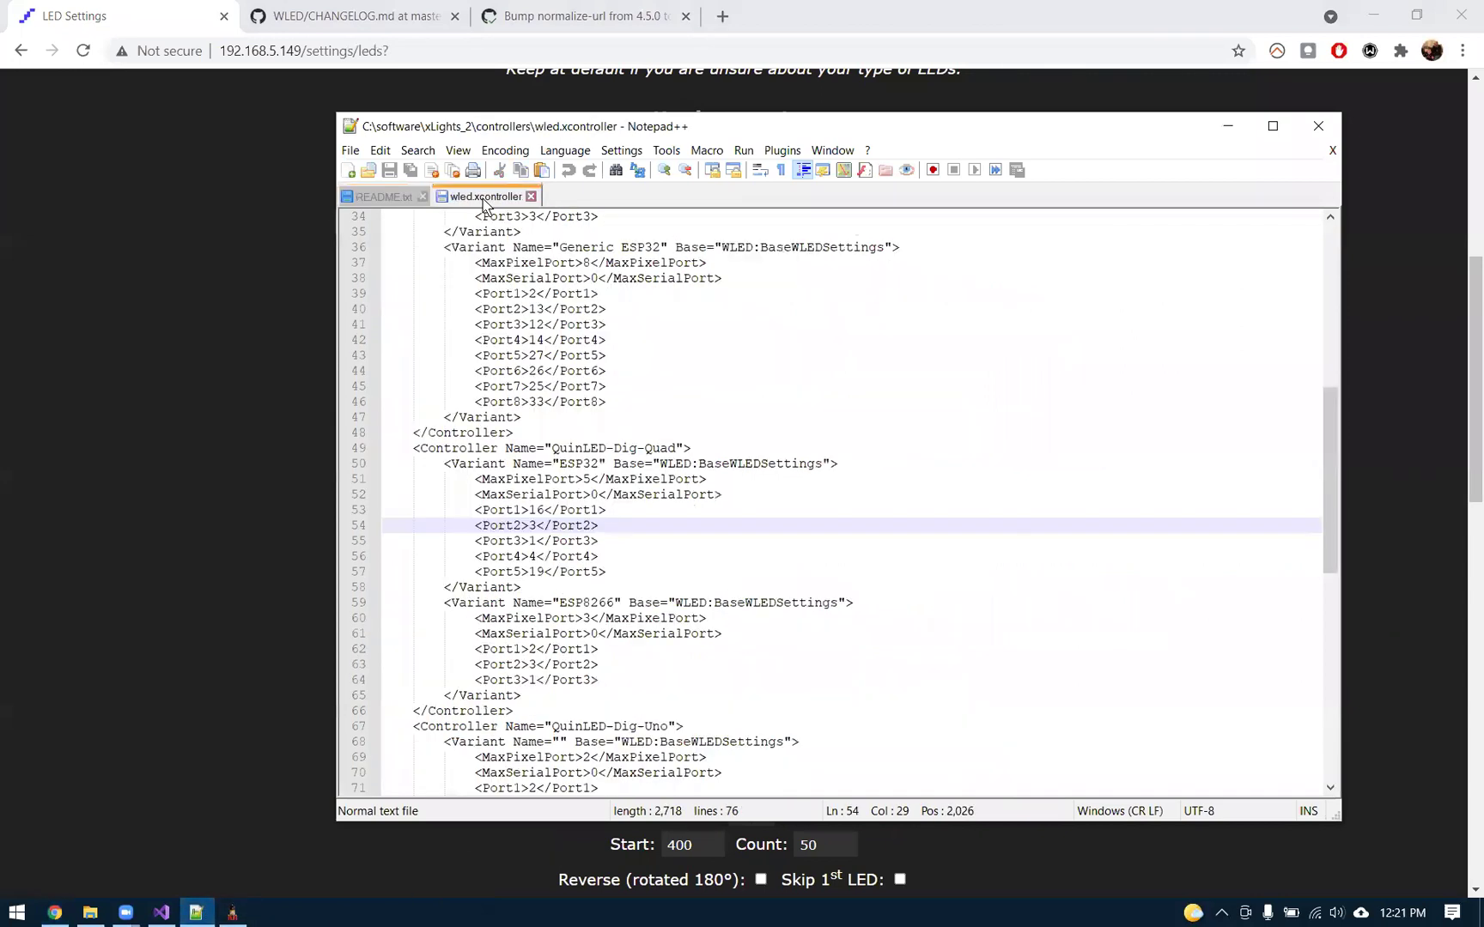
scroll(728, 423, up, 2)
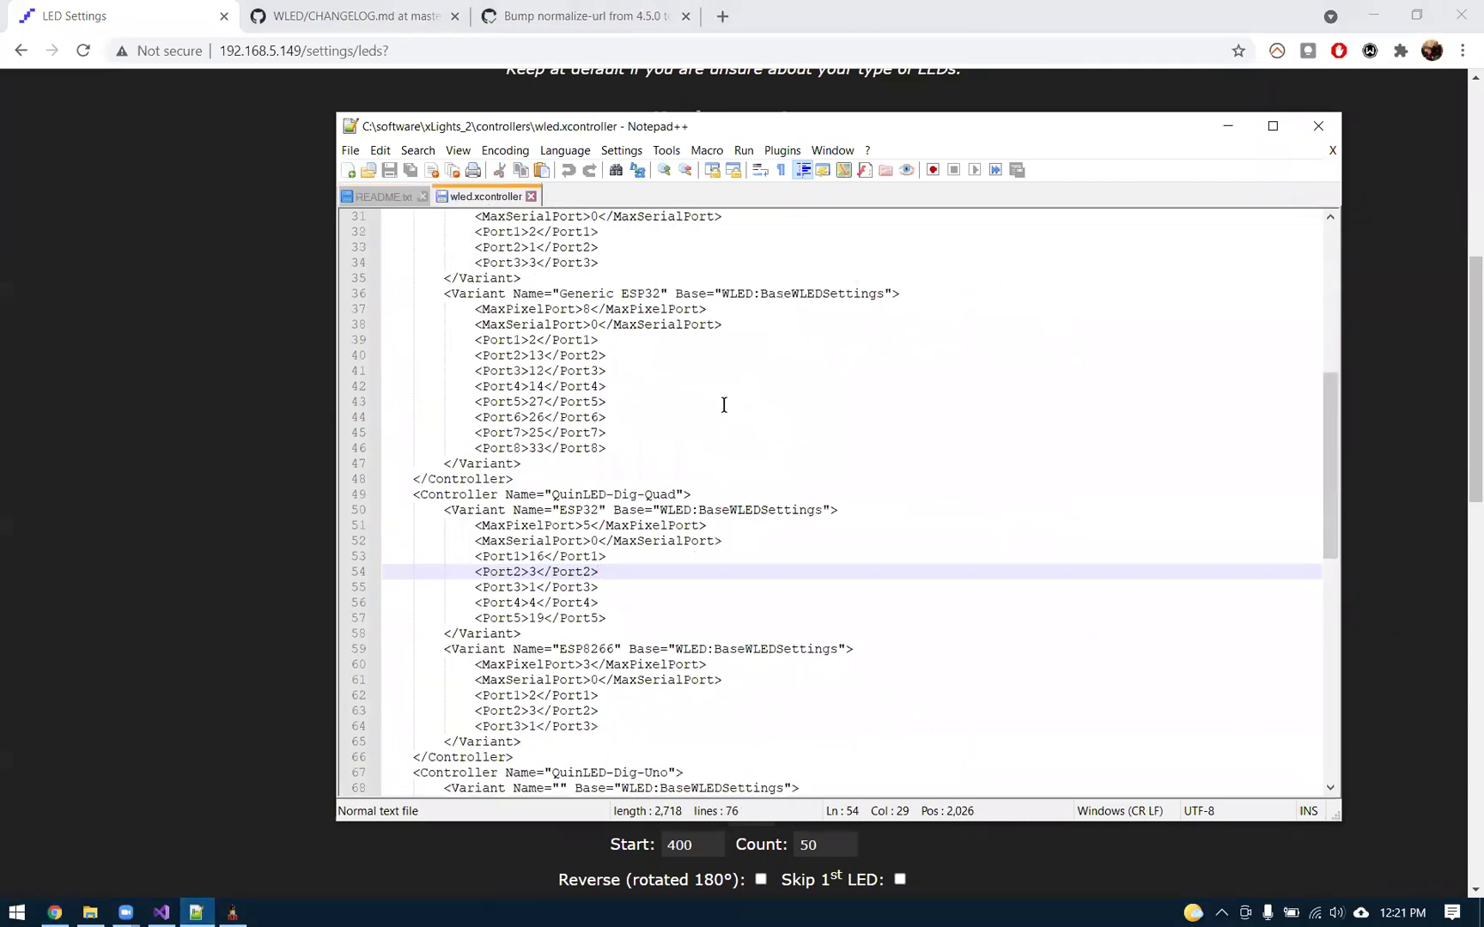
scroll(522, 411, up, 2)
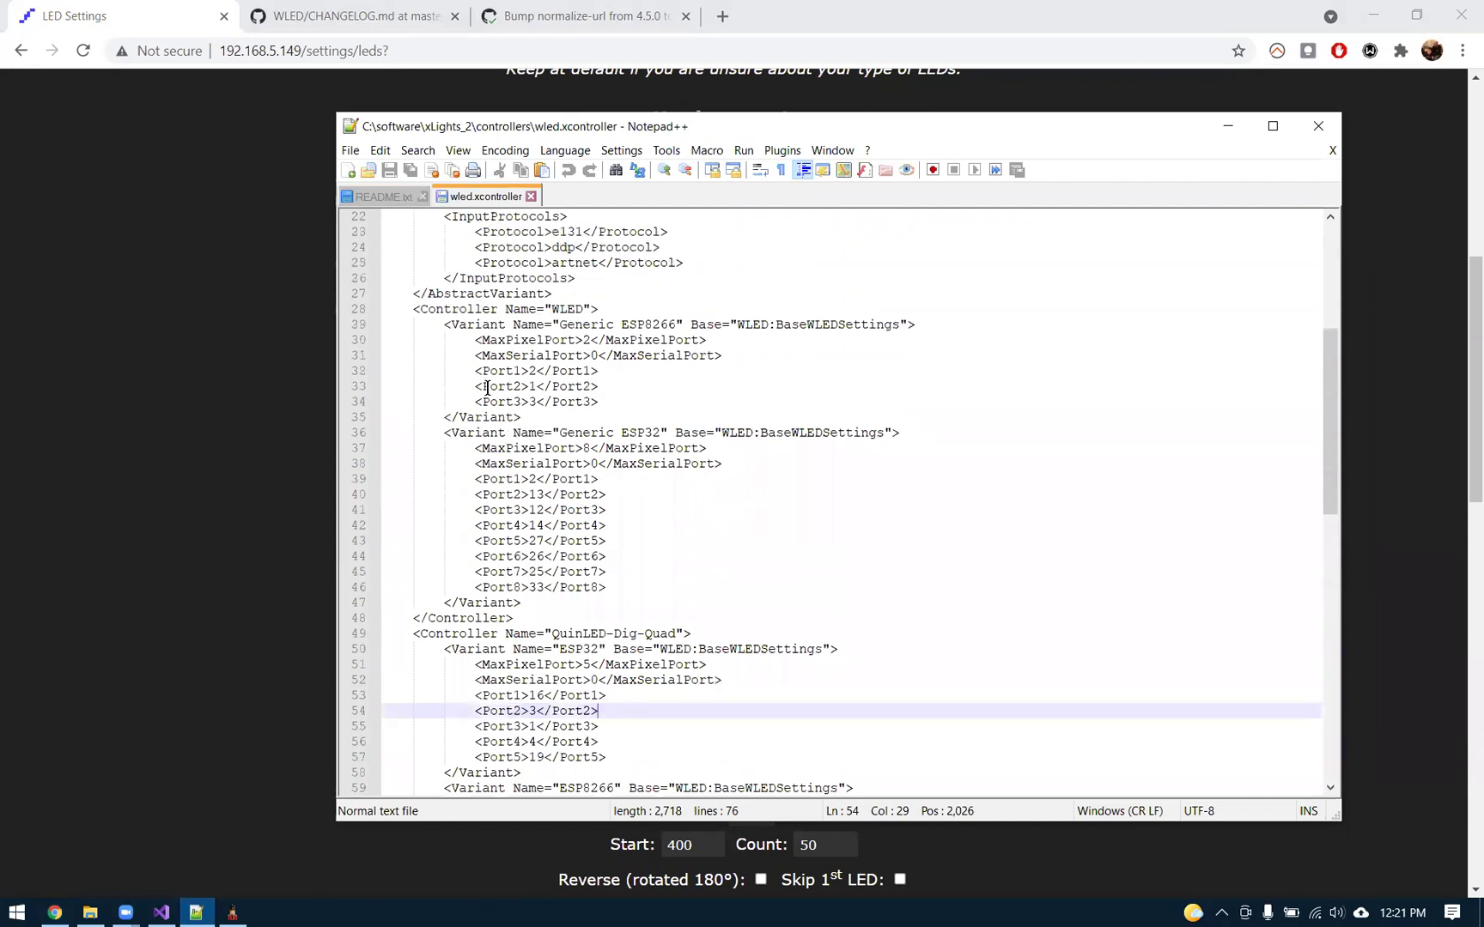
scroll(616, 408, up, 2)
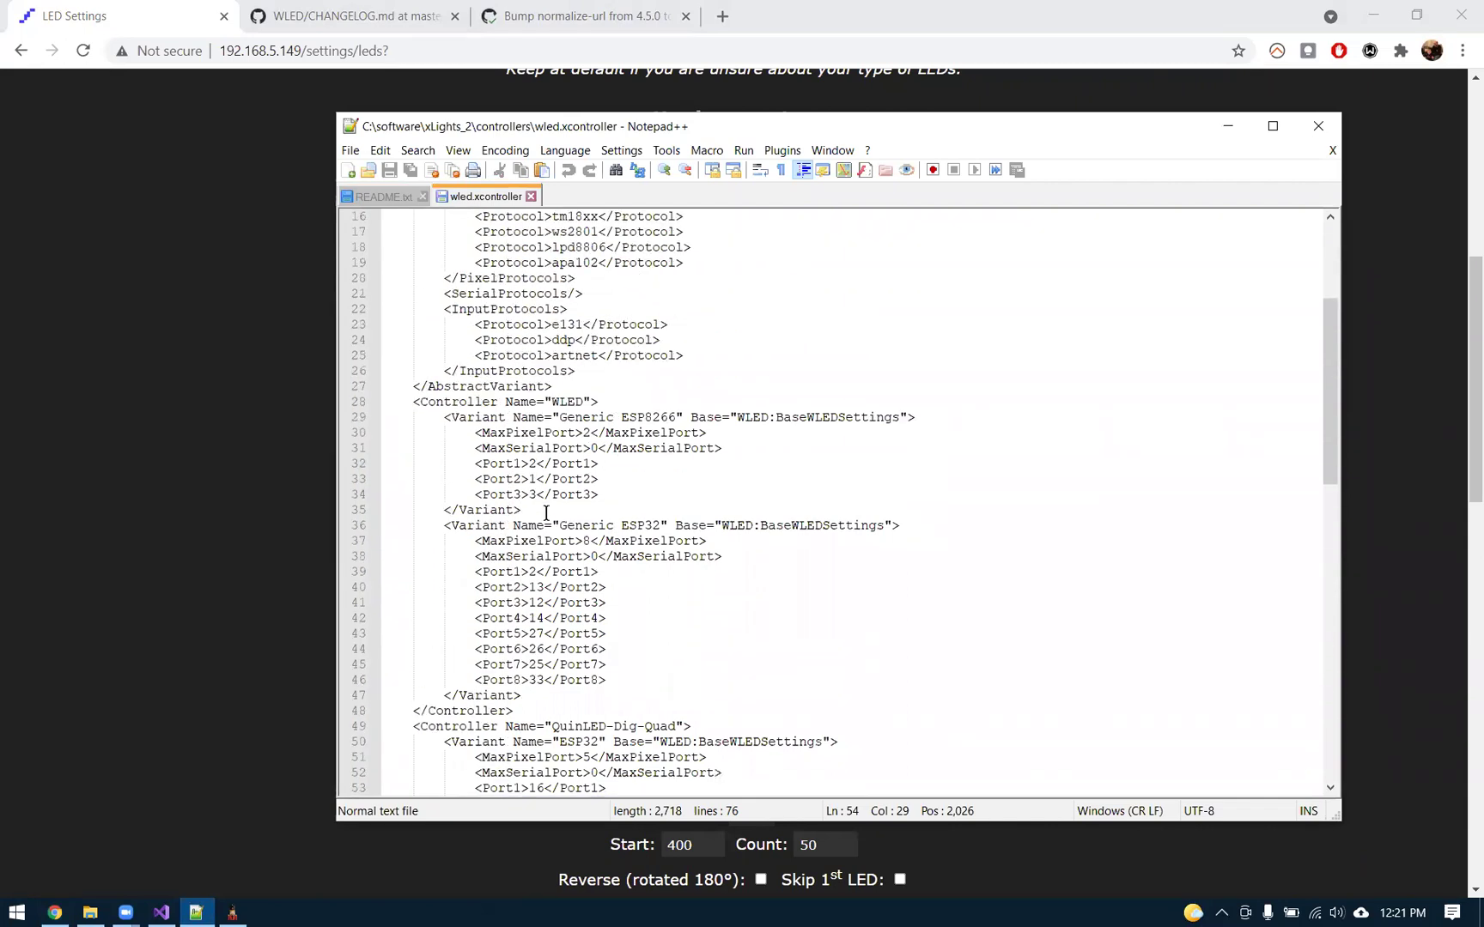
drag(473, 461, 626, 495)
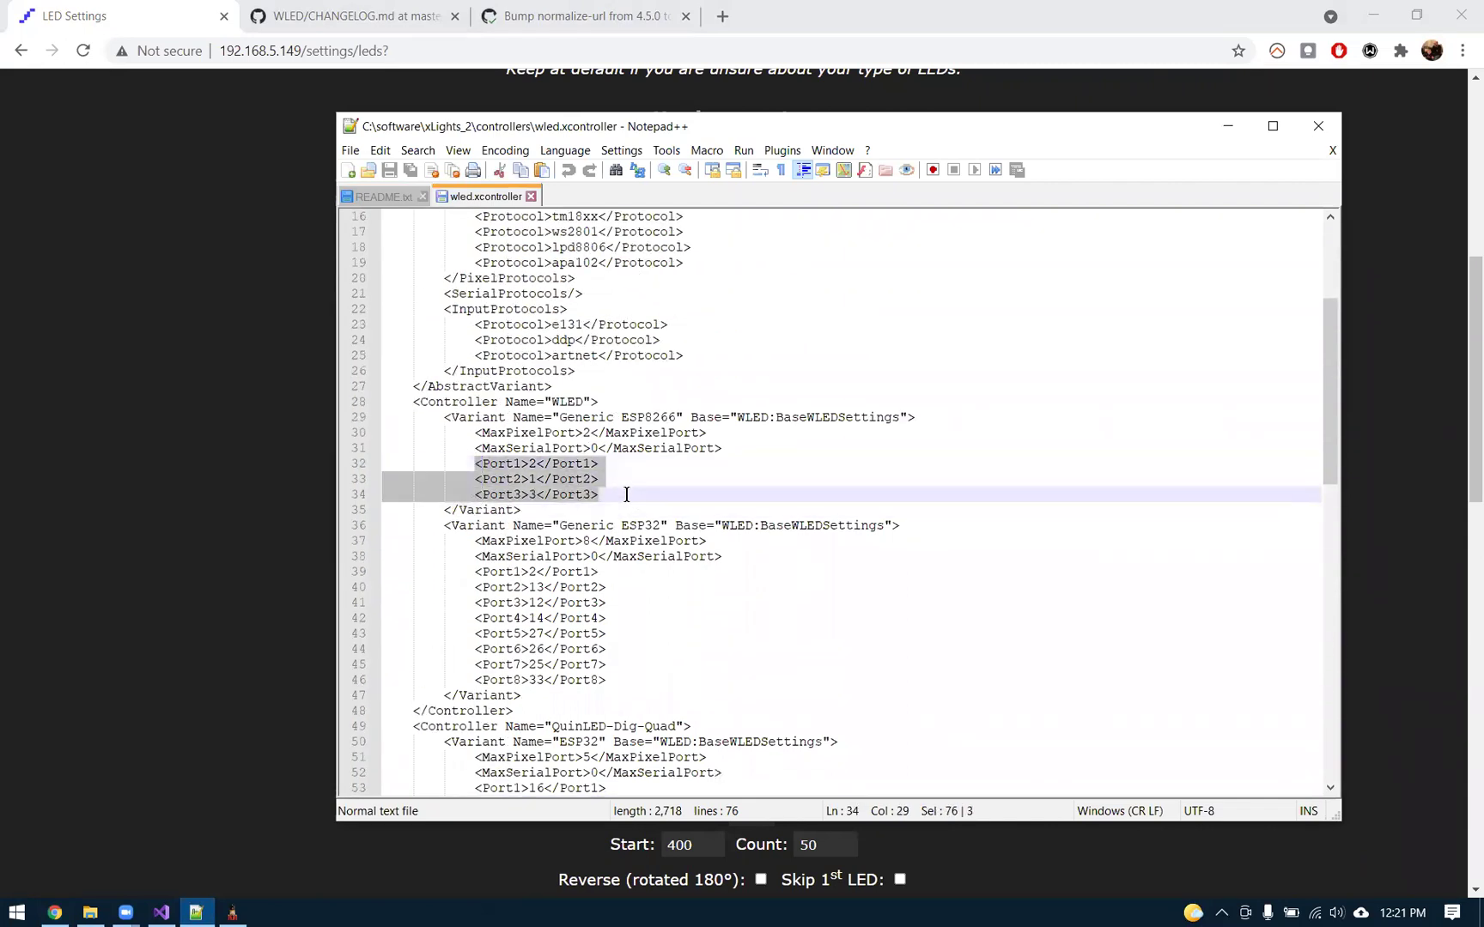
scroll(765, 488, down, 2)
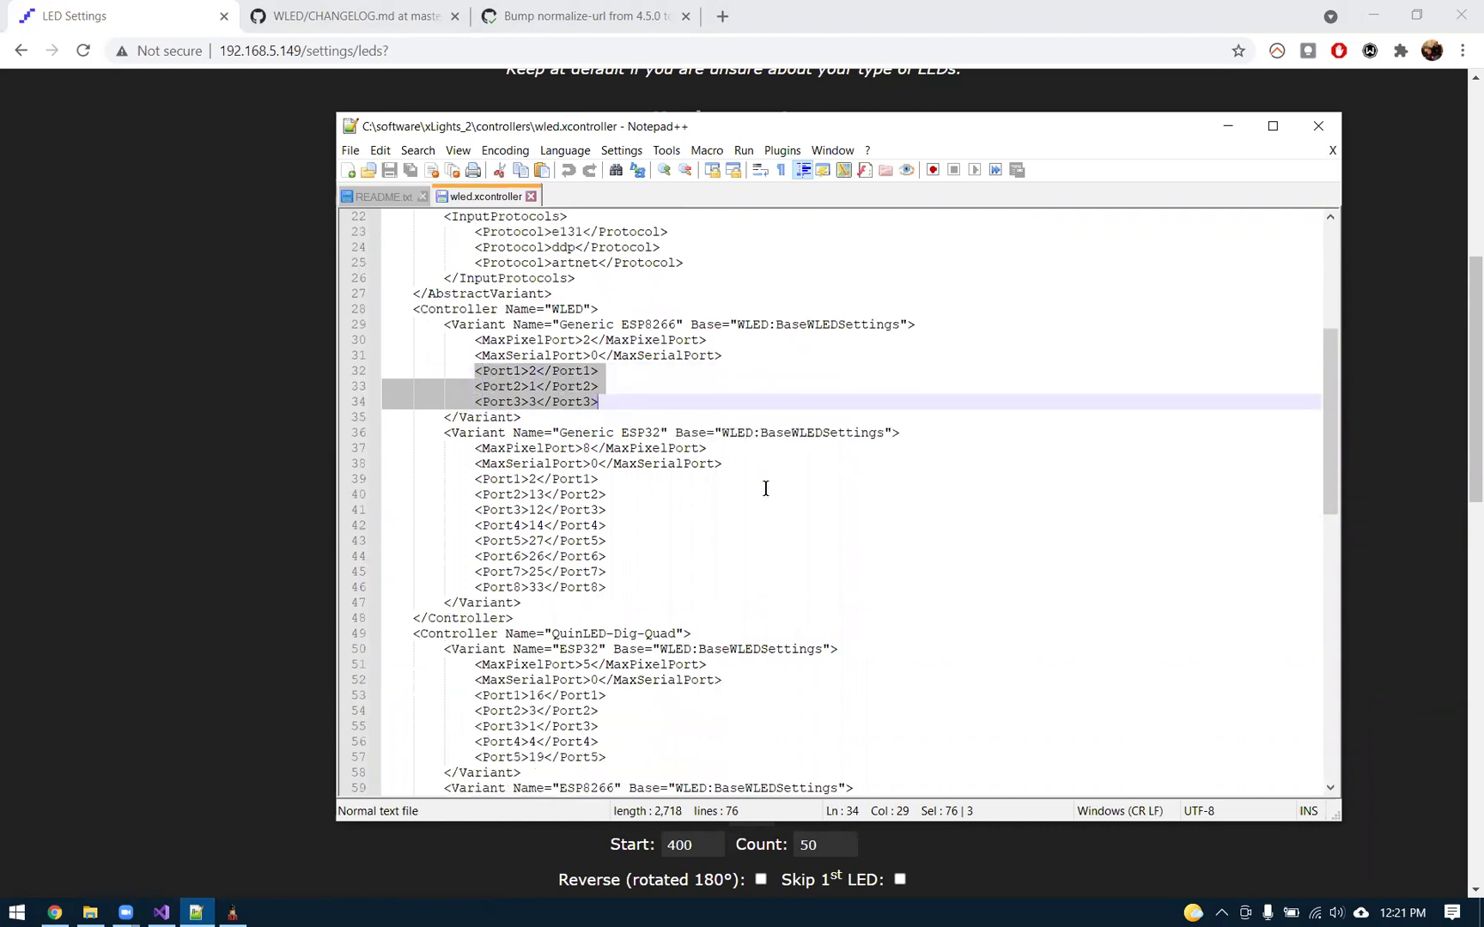
drag(617, 590, 346, 479)
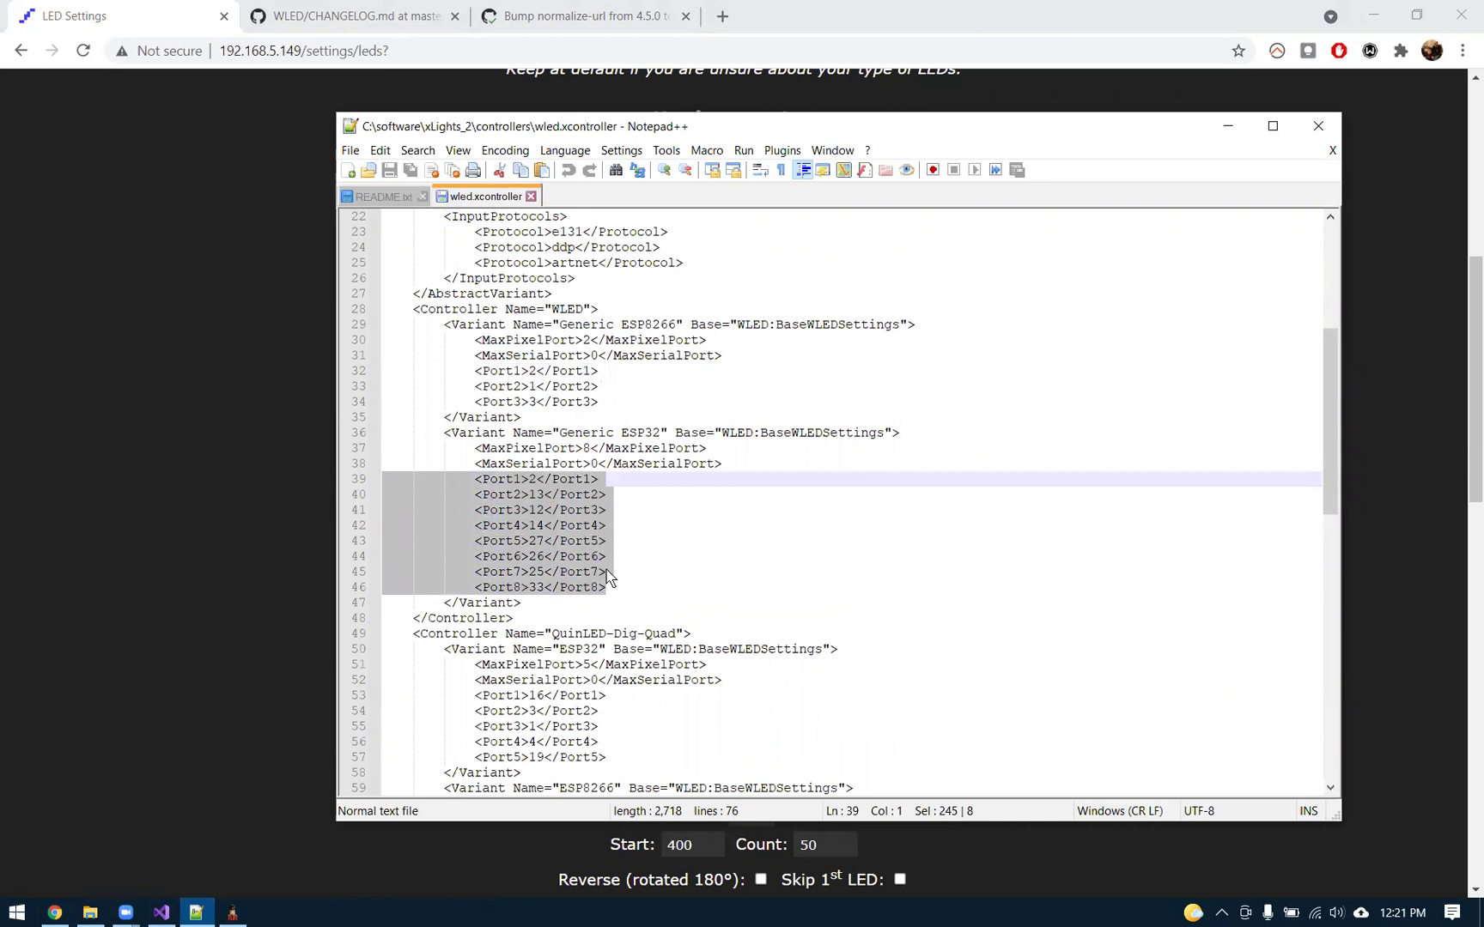
Review the Build 2105110 entry in WLED's CHANGELOG.md, then go back to the WLED LED settings.
click(339, 17)
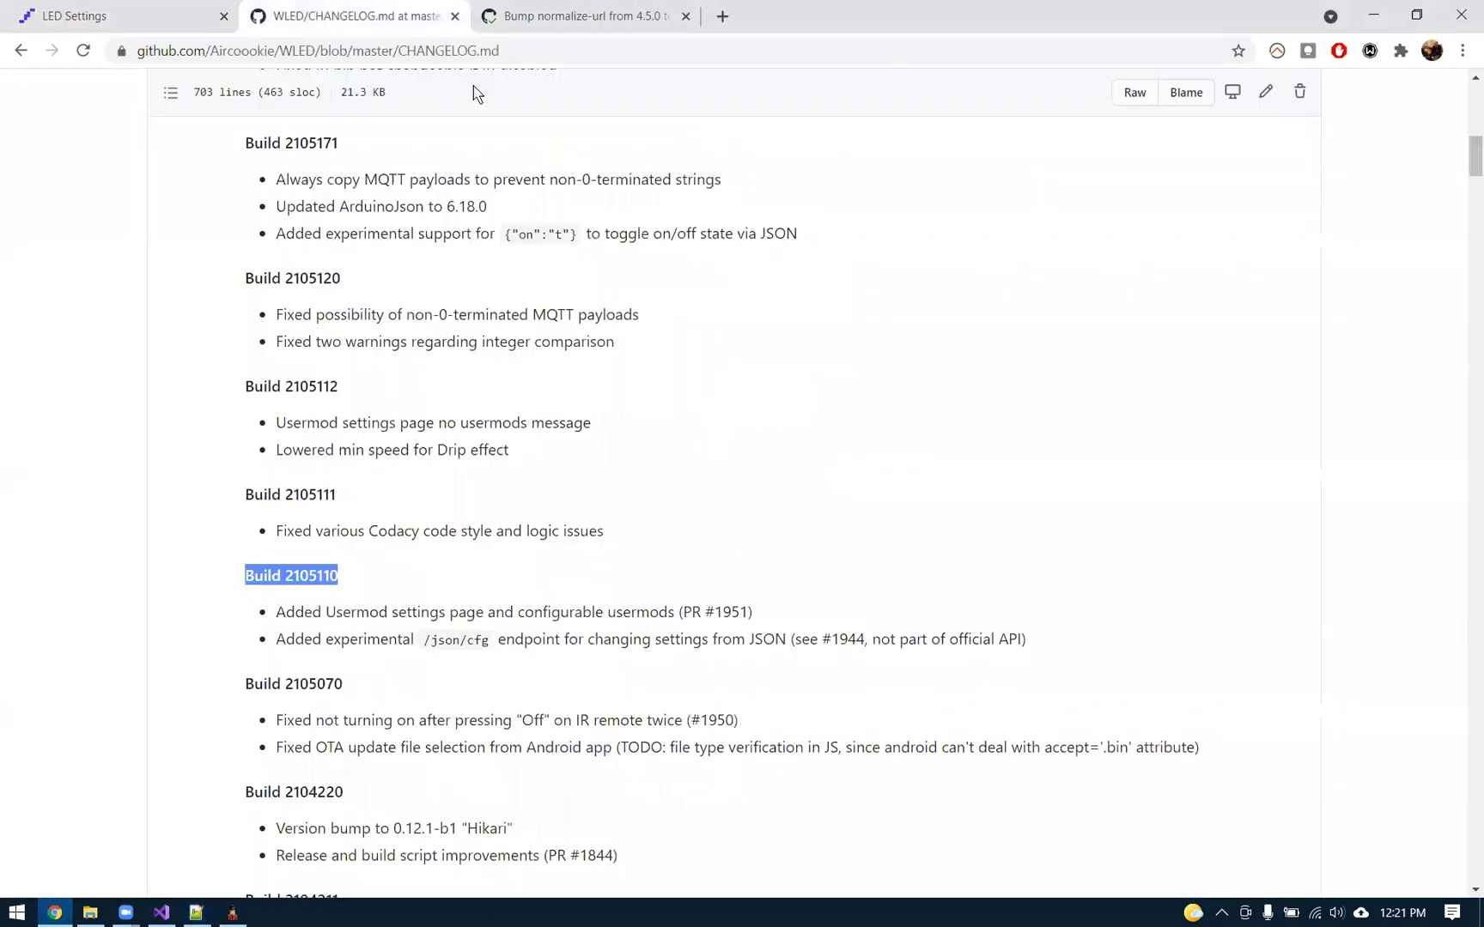
click(120, 16)
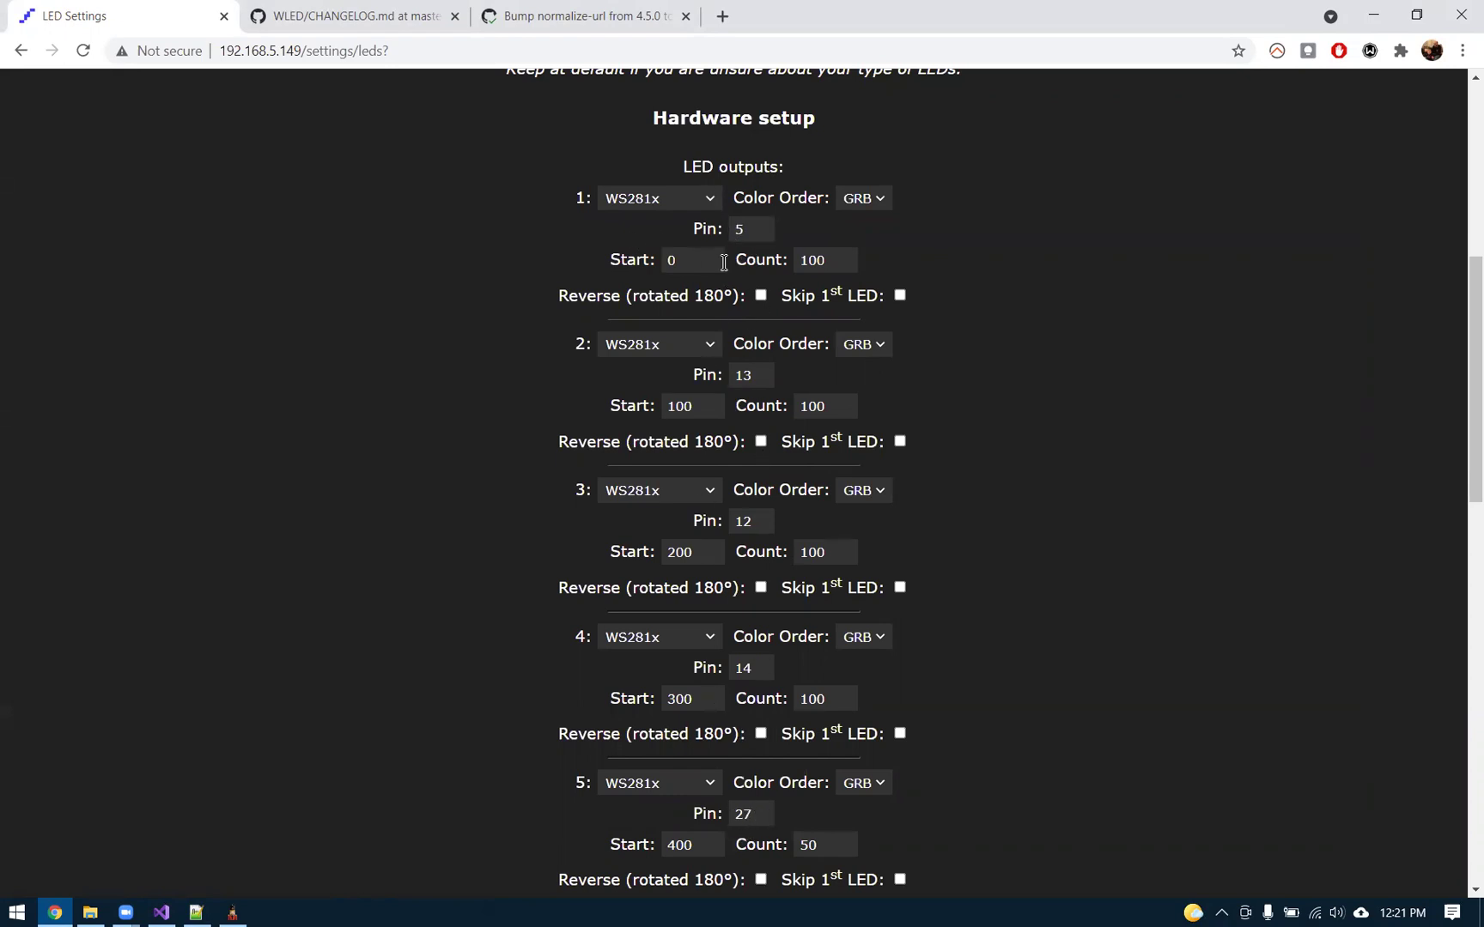
Verify WLED output 5 uses pin 27 with 50 LEDs, then bring wled.xcontroller back up.
scroll(743, 657, down, 2)
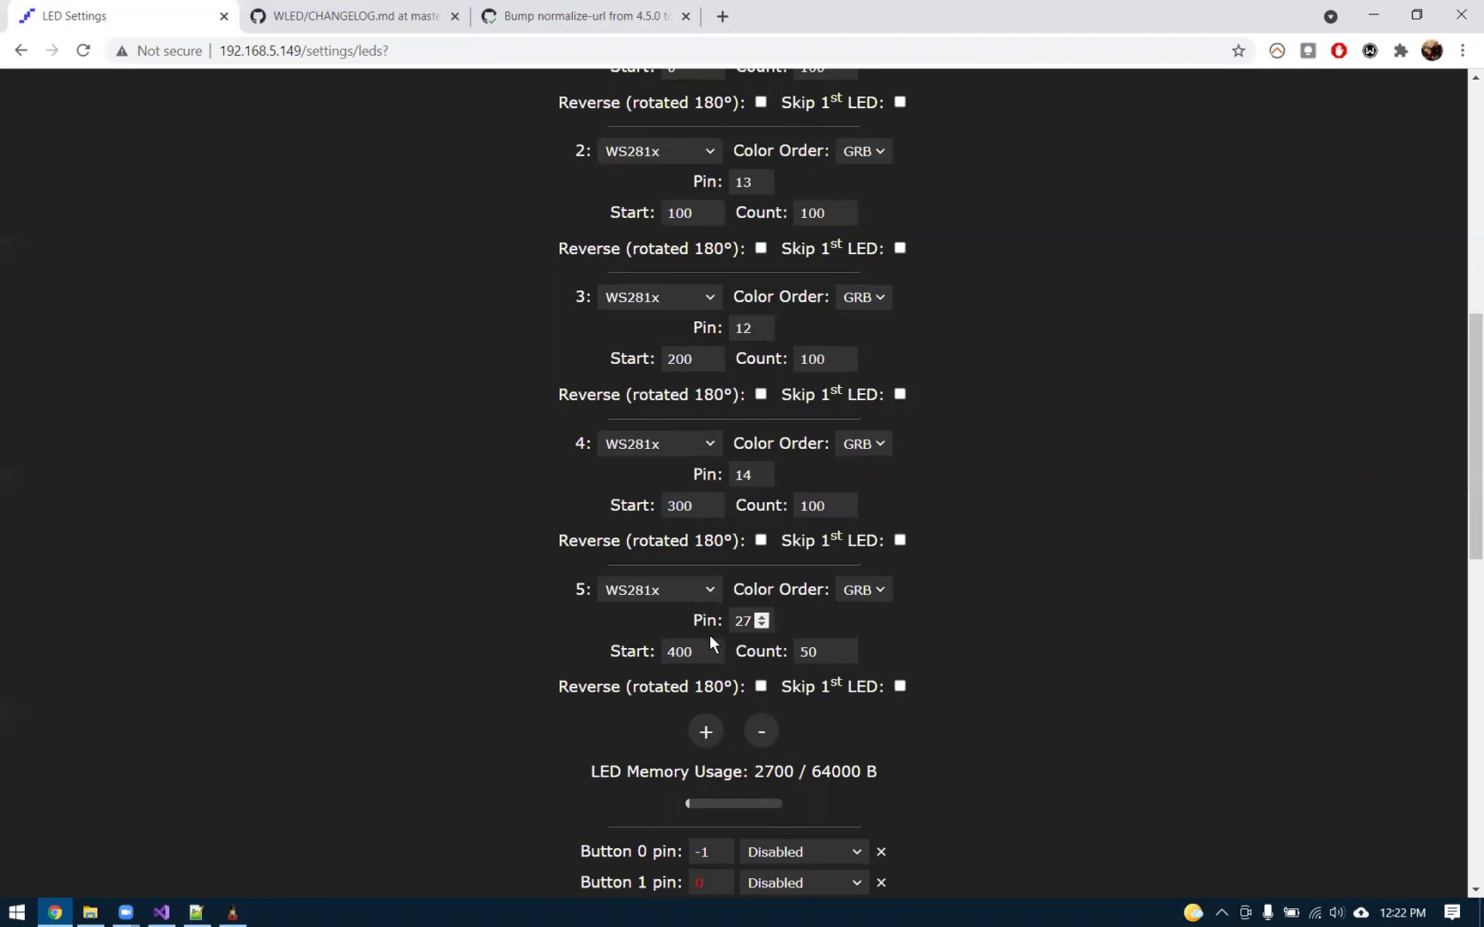
click(196, 912)
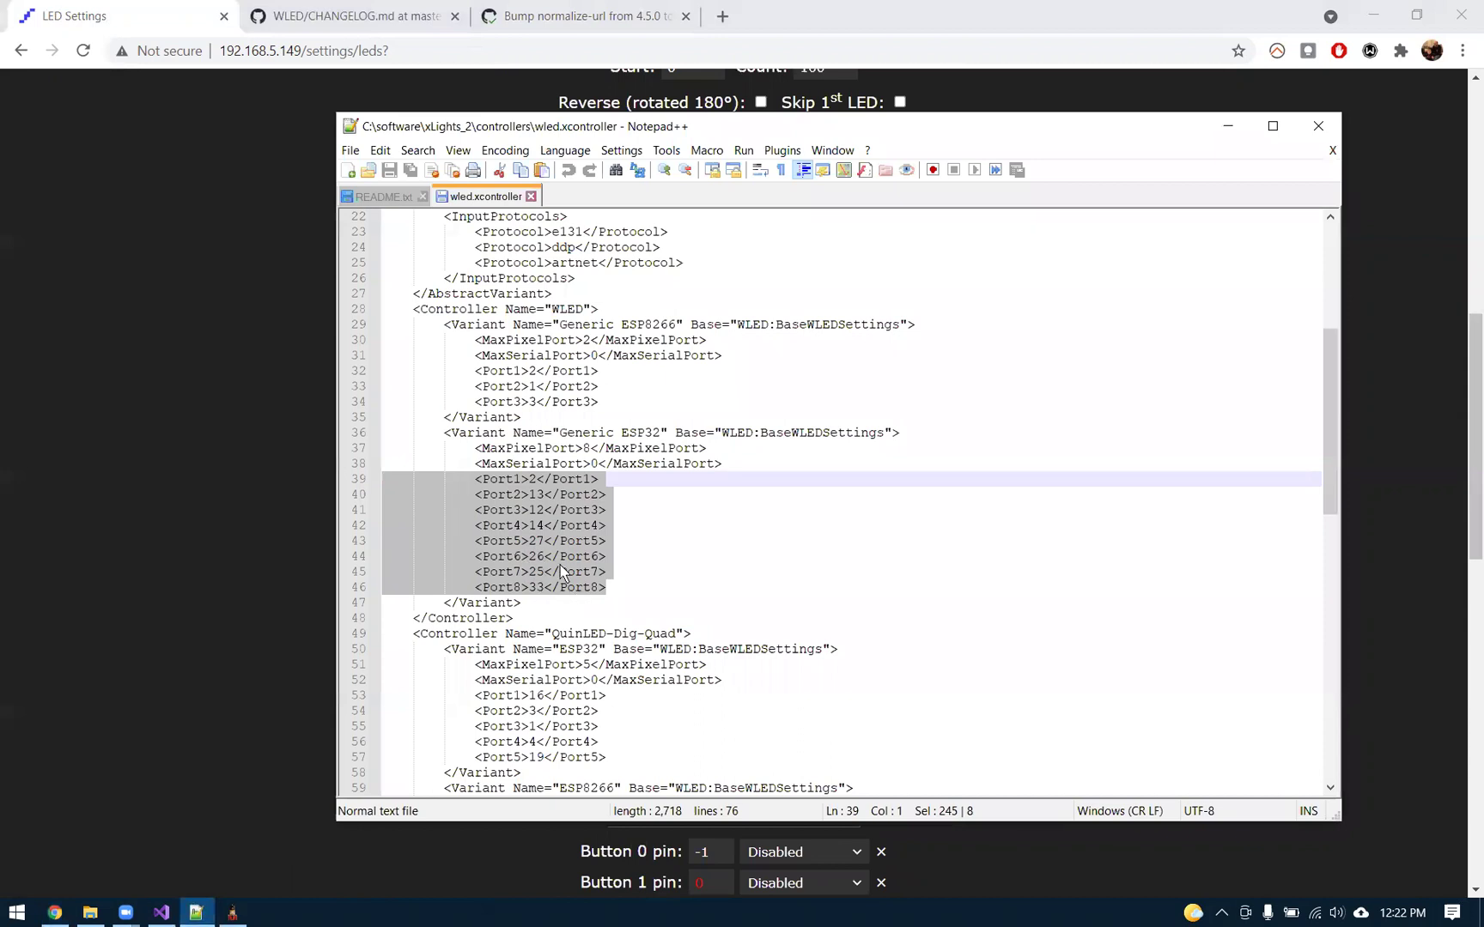
Highlight the port lines for QuinLED-Dig-Quad ESP32 (pins 16, 3, 1, 4, 19), Quad ESP8266, and QuinLED-Dig-Uno (pins 2, 1).
scroll(570, 563, down, 6)
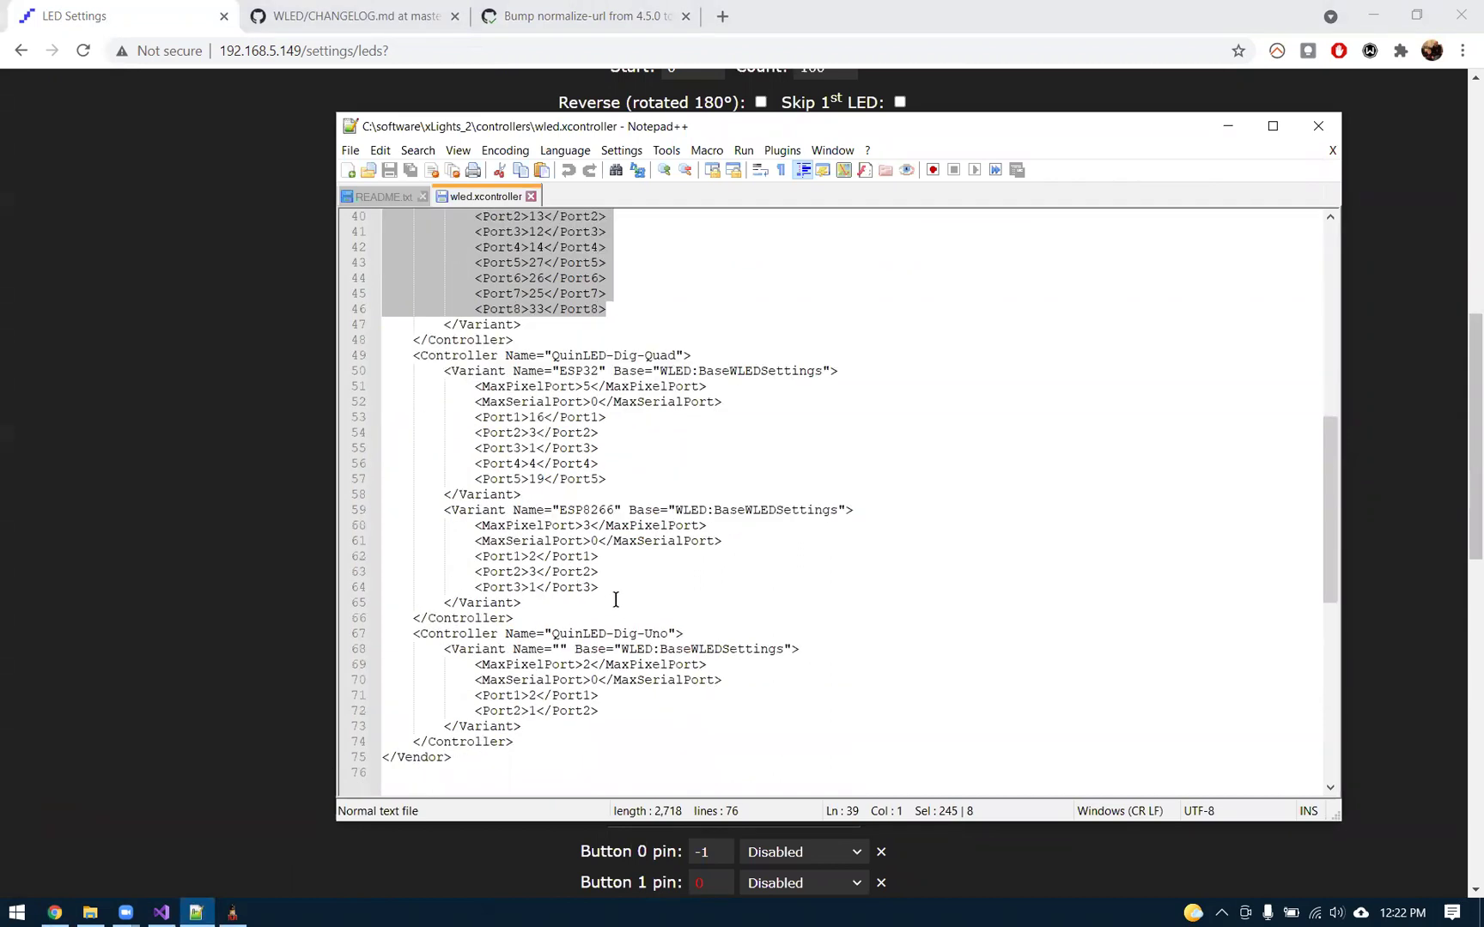
drag(472, 416, 622, 480)
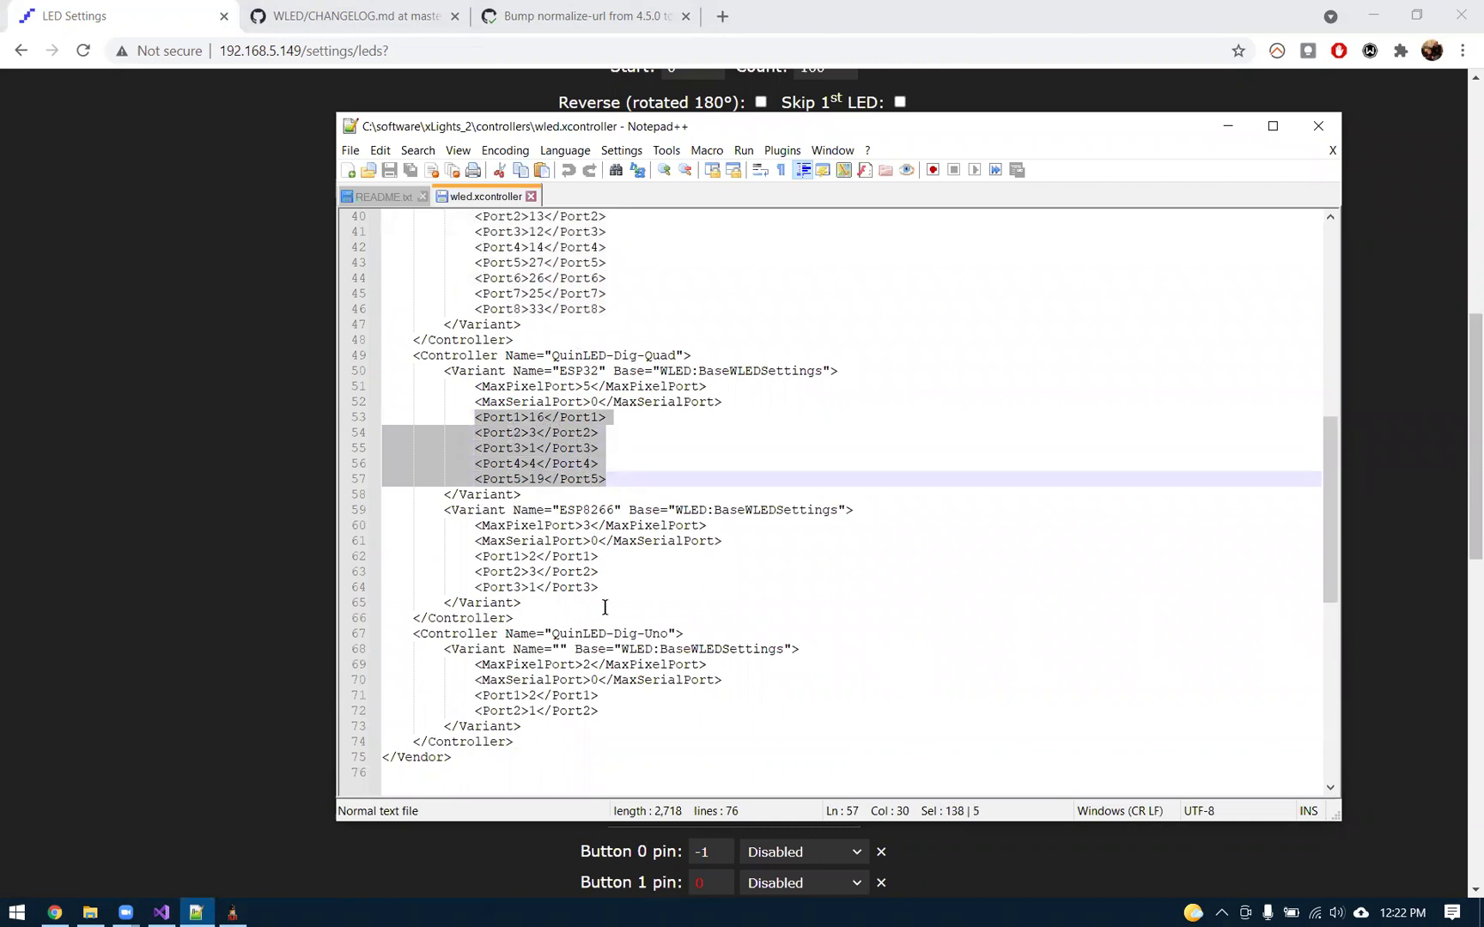
drag(610, 593, 401, 559)
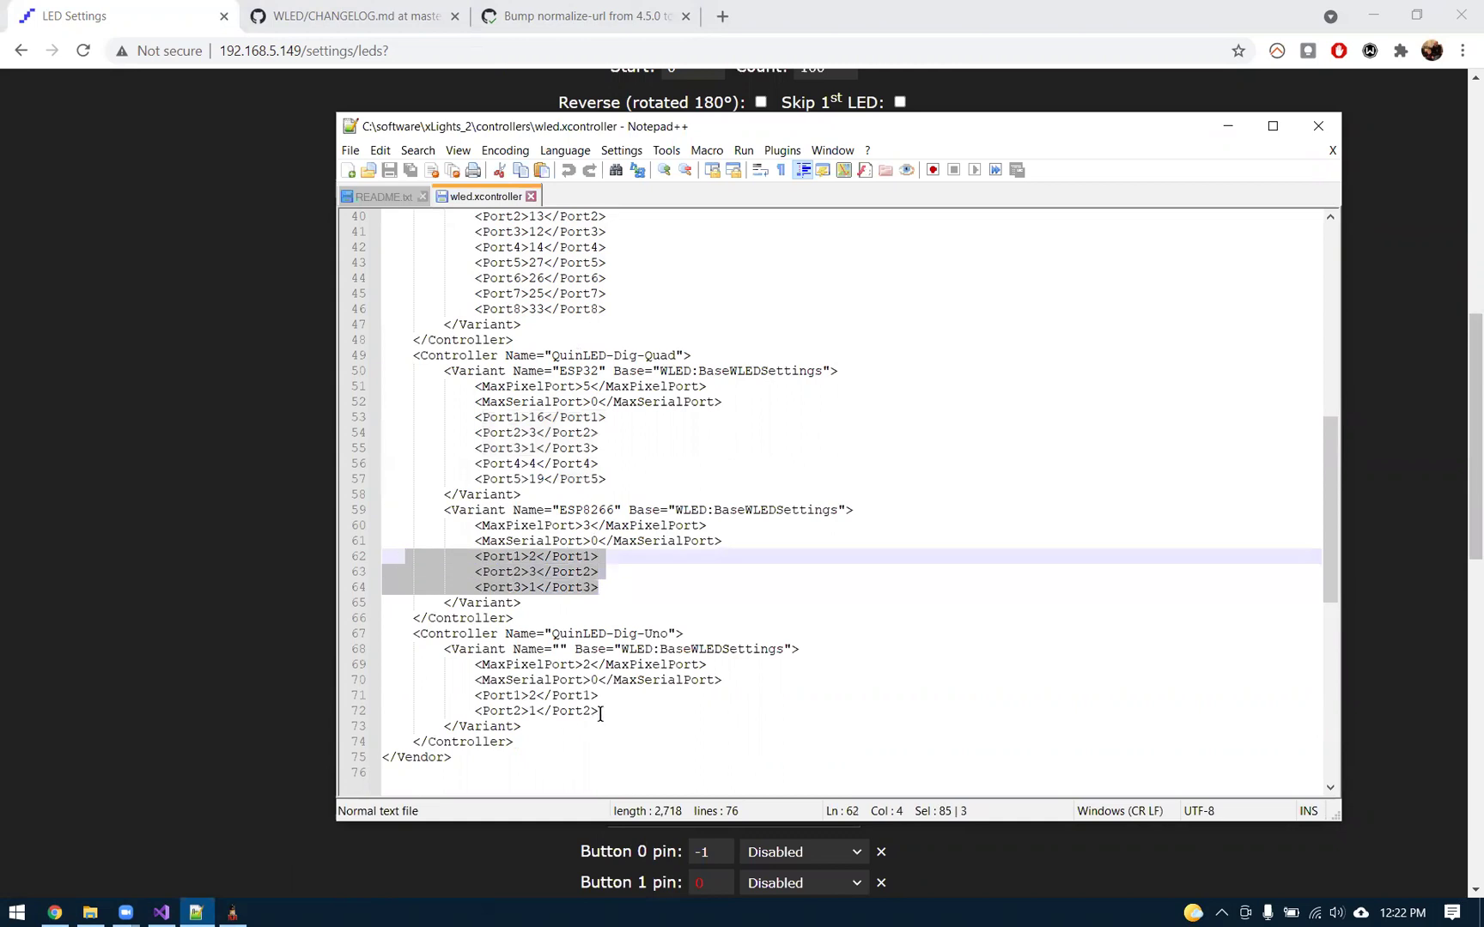
drag(611, 714, 389, 696)
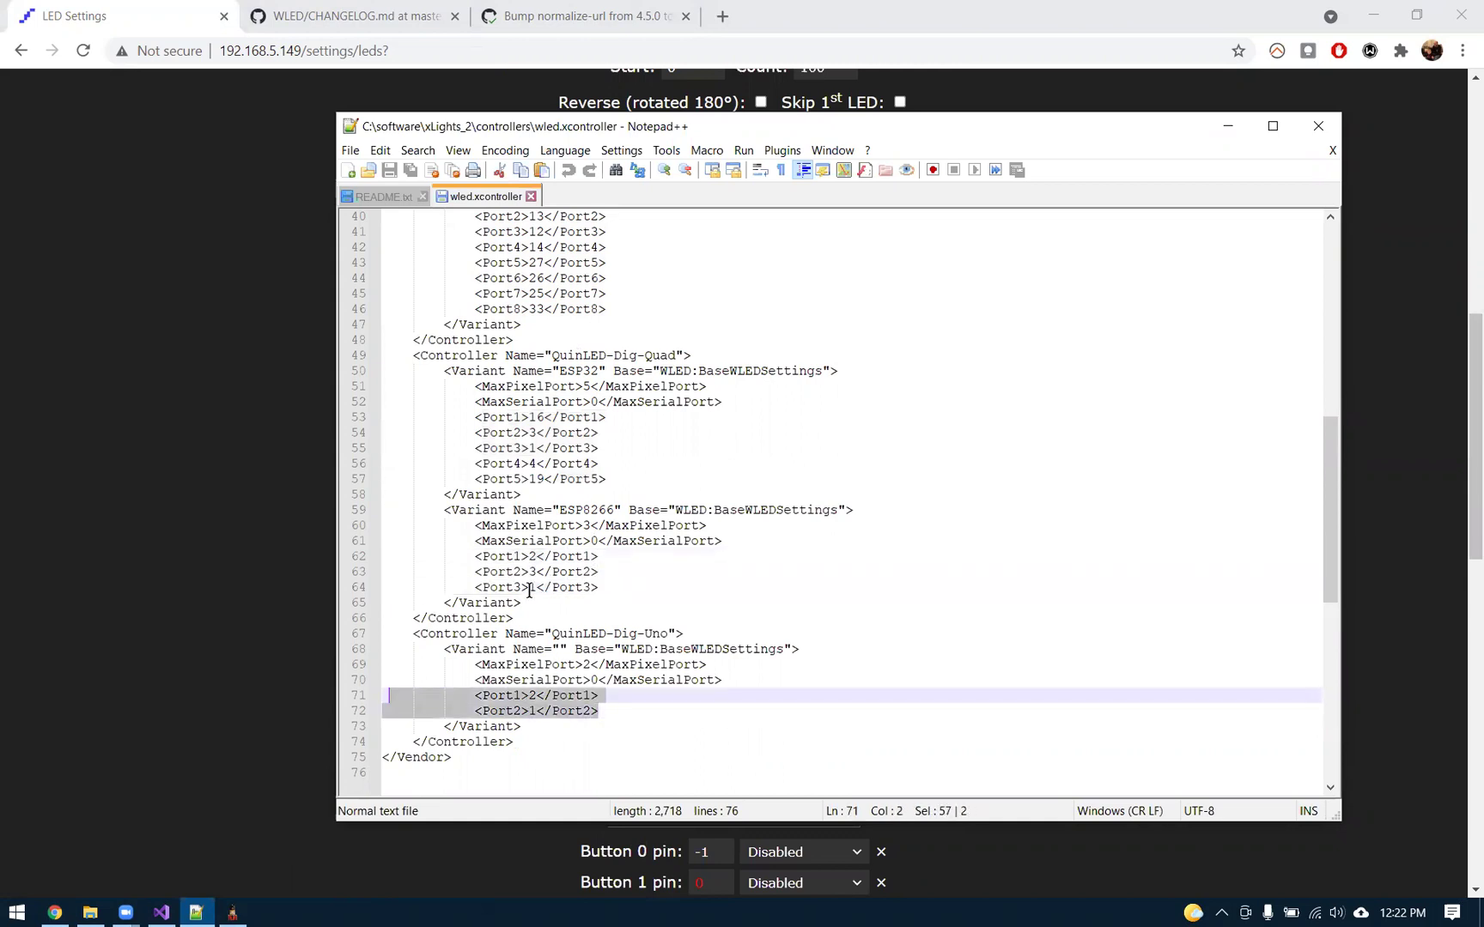
Leave WLED's LED settings unsaved and return to the main control page showing the Solid effect.
click(1228, 126)
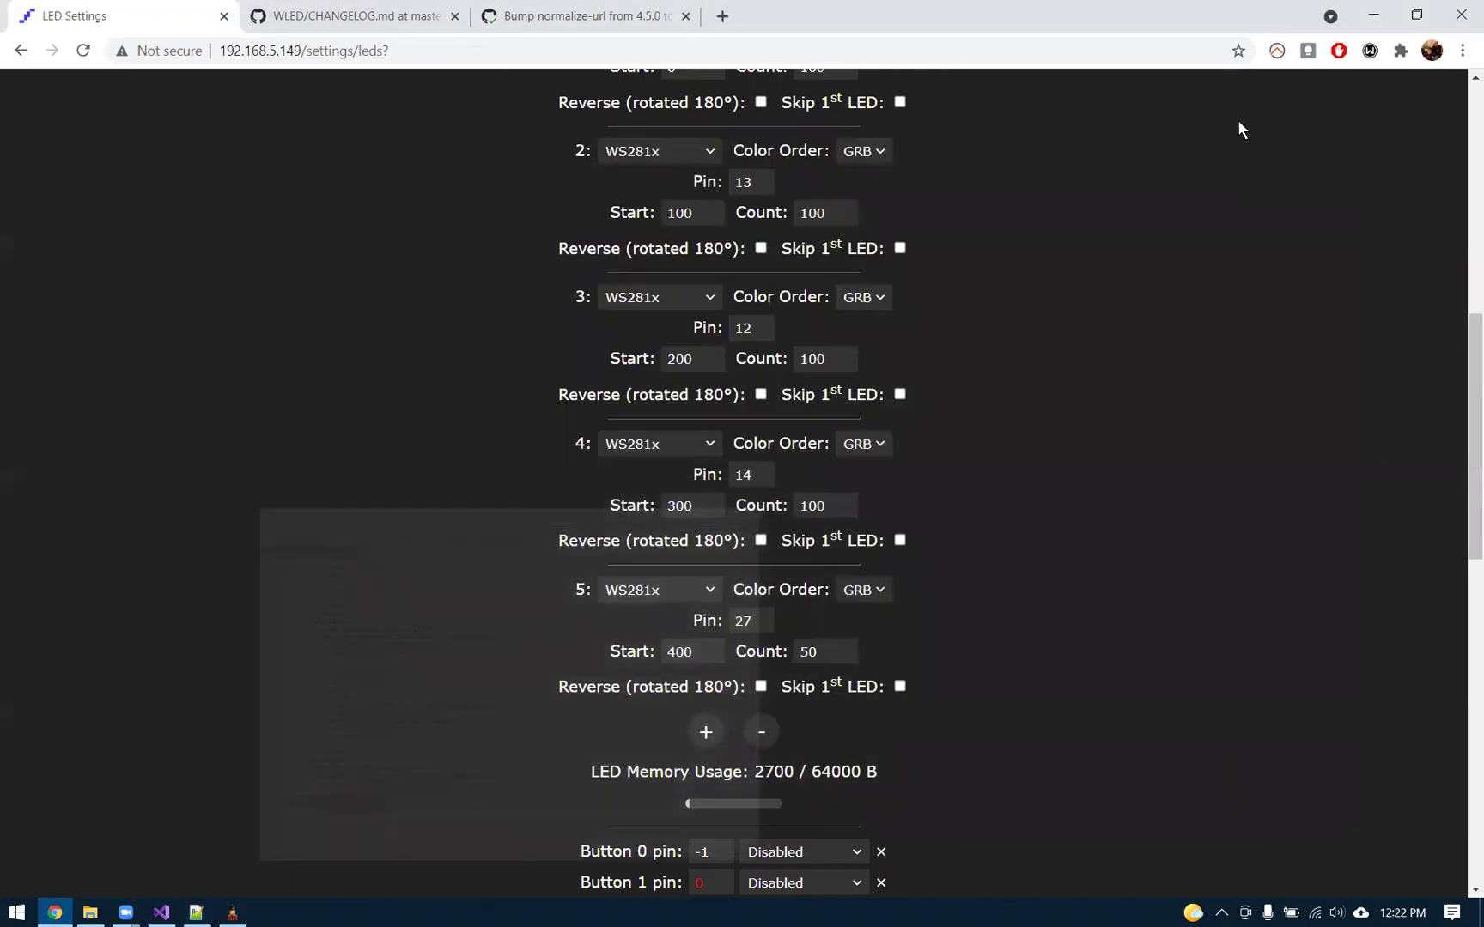
scroll(541, 576, up, 7)
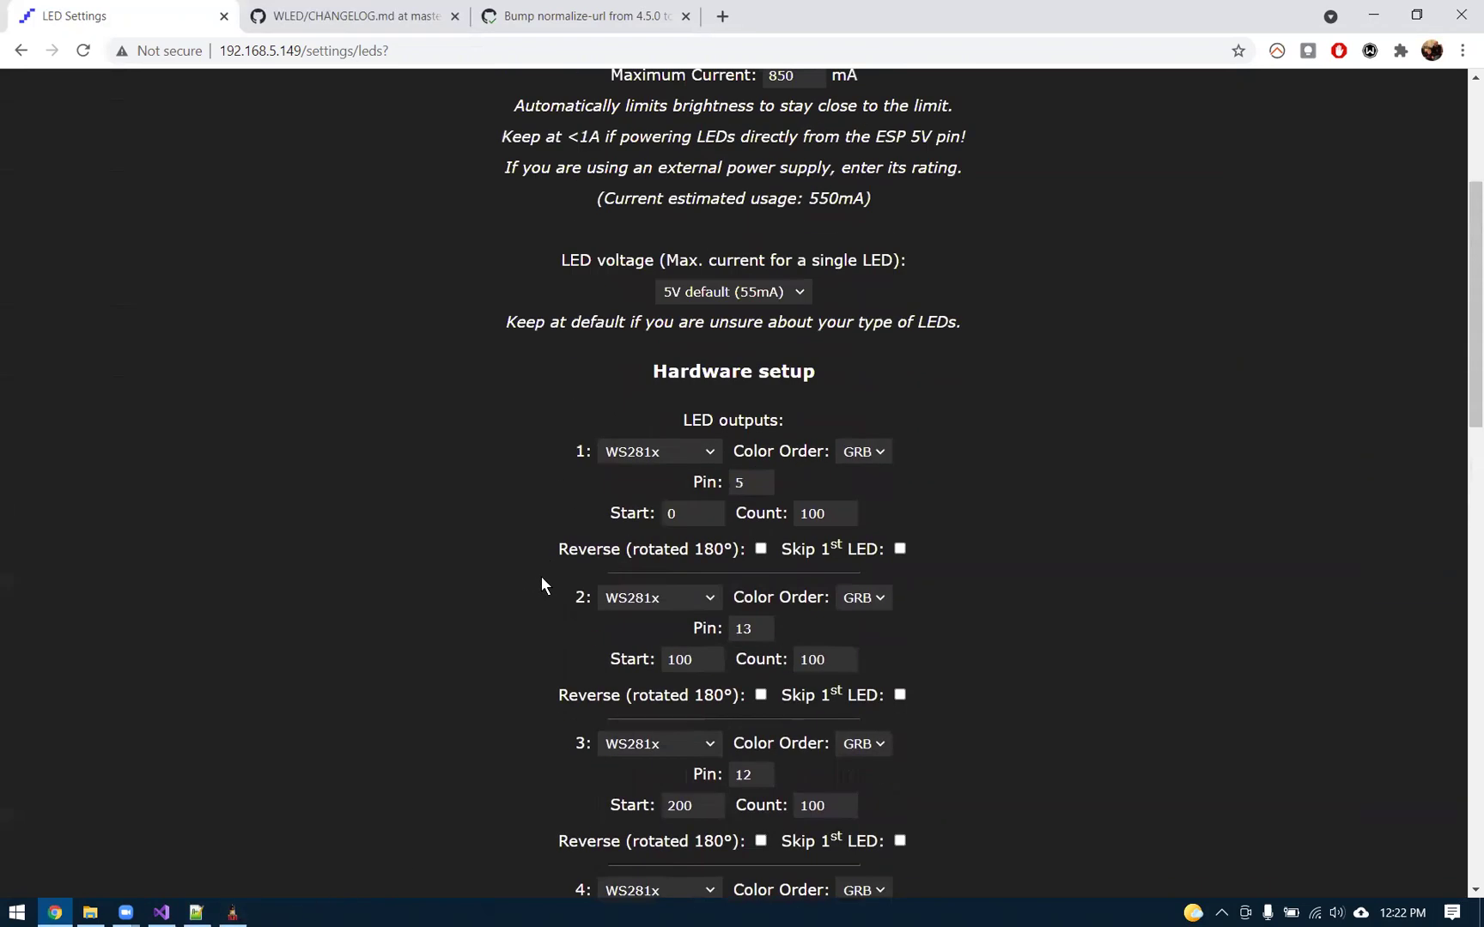
scroll(546, 589, down, 4)
scroll(546, 589, up, 6)
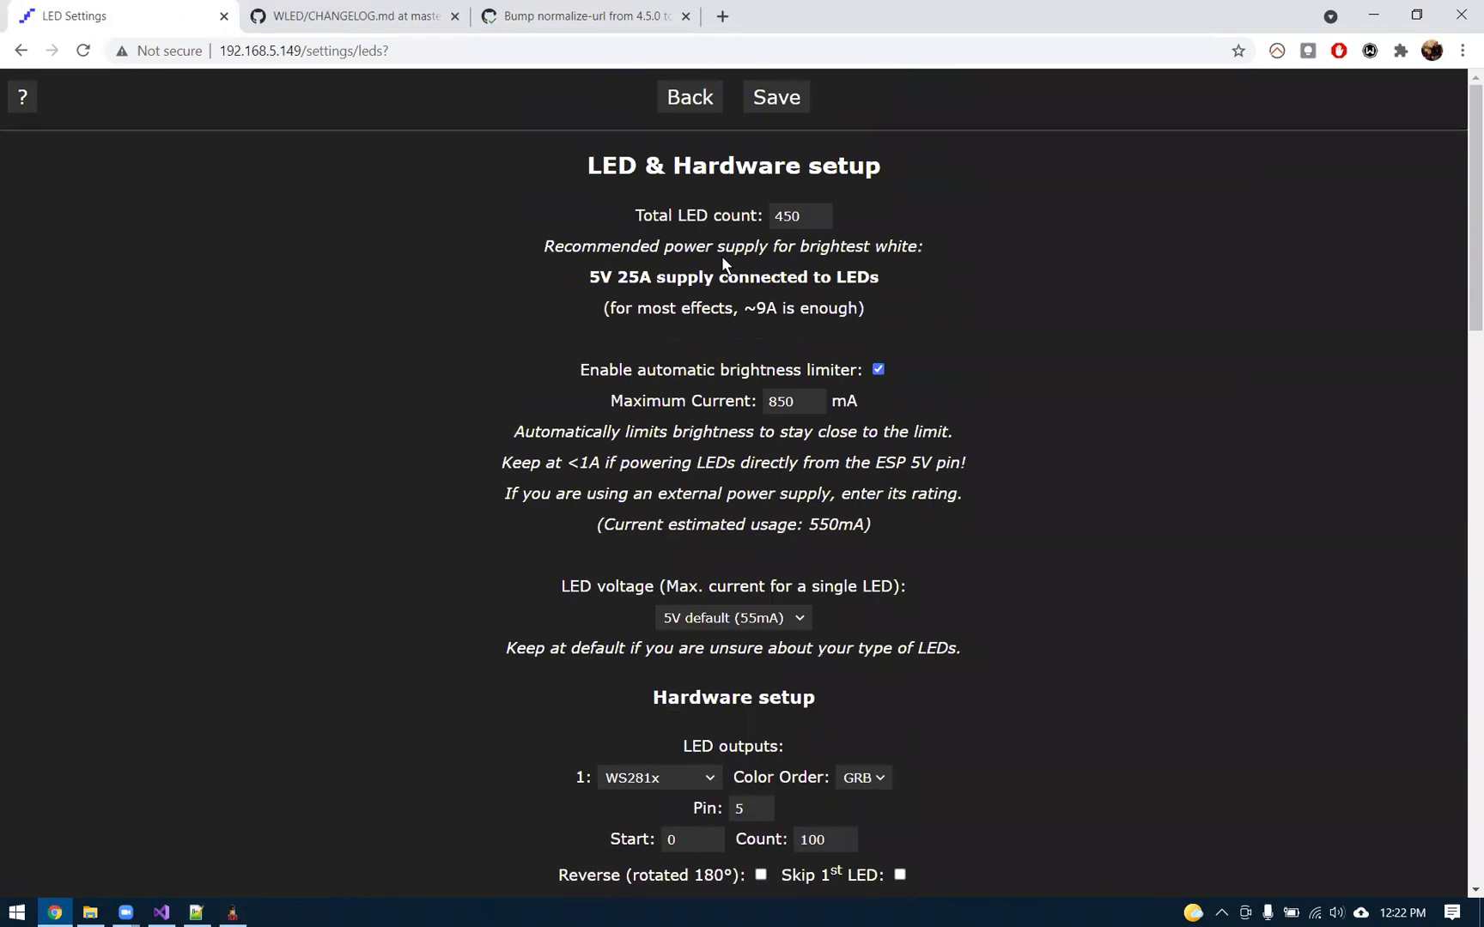
click(687, 103)
click(709, 124)
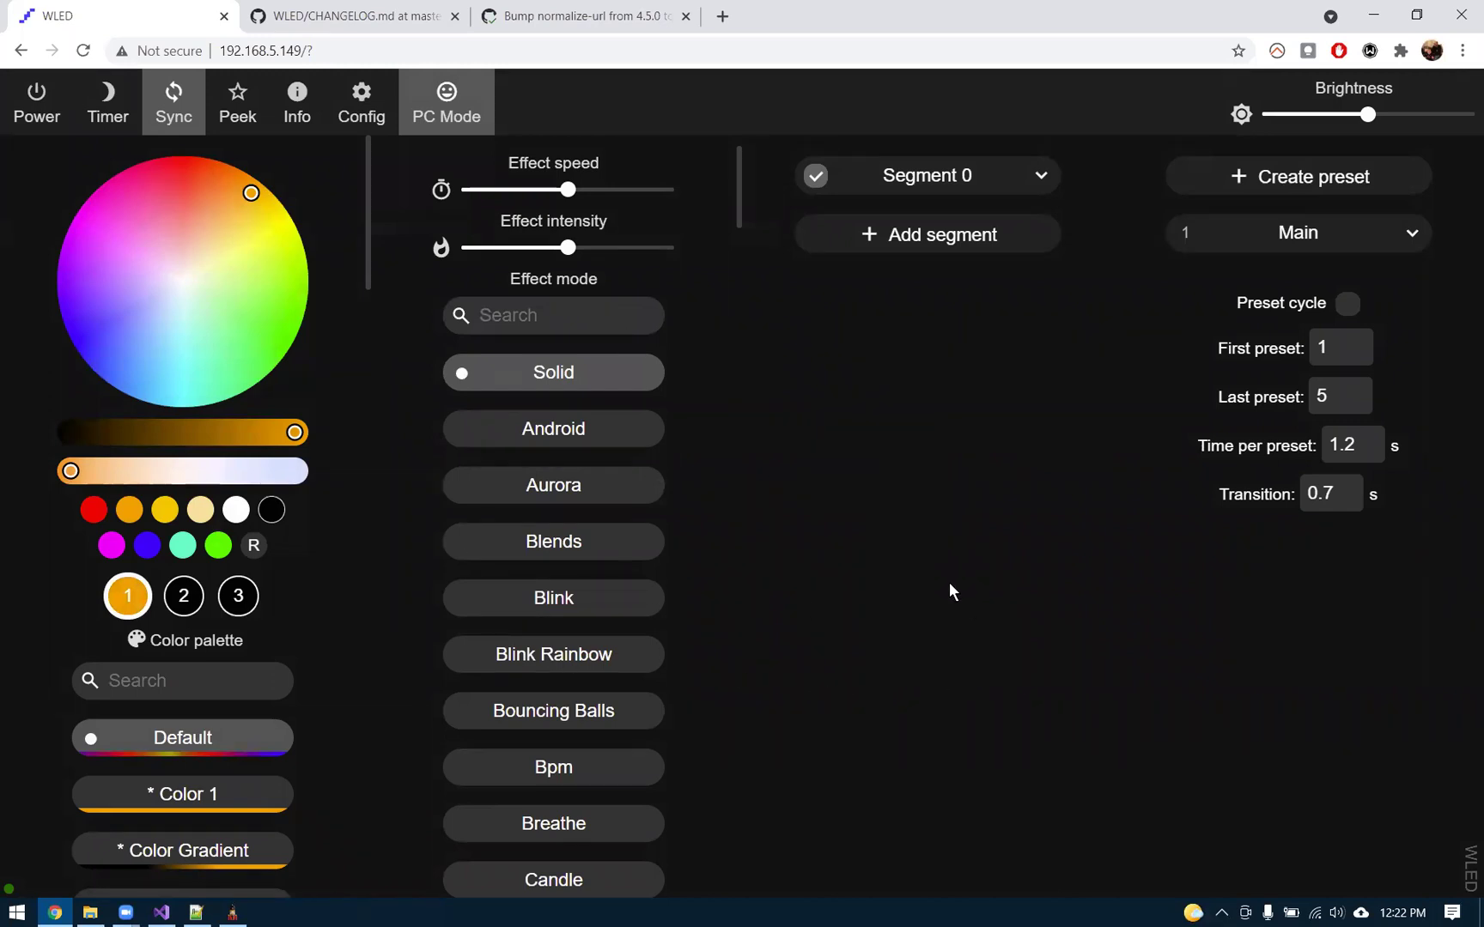
Bring xLights back to the Ethernet WLED controller at 192.168.5.149 on universes 10–12.
click(232, 912)
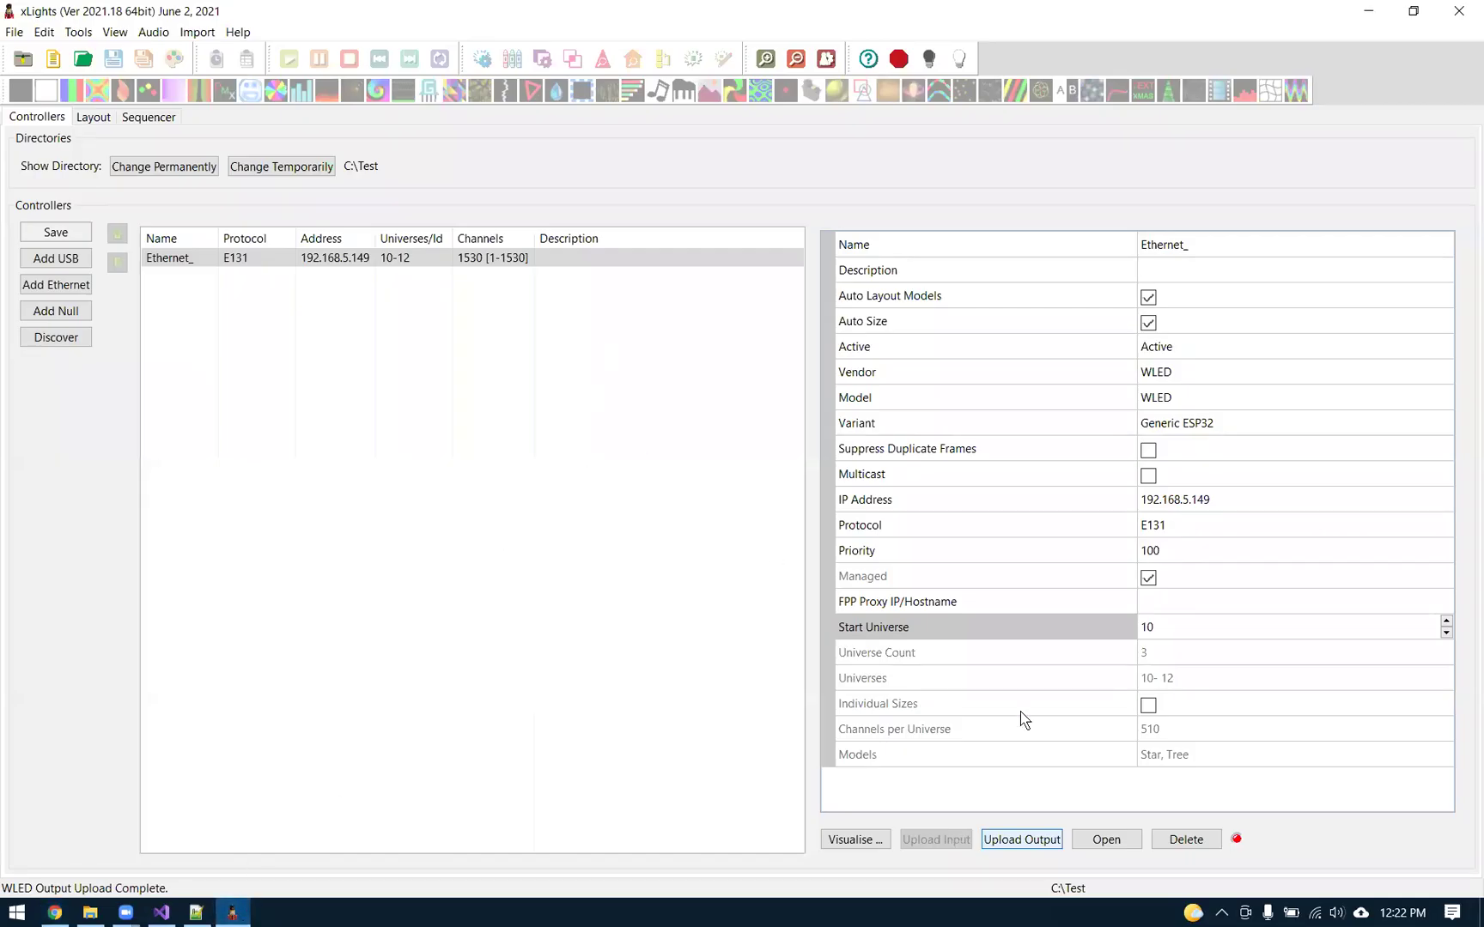